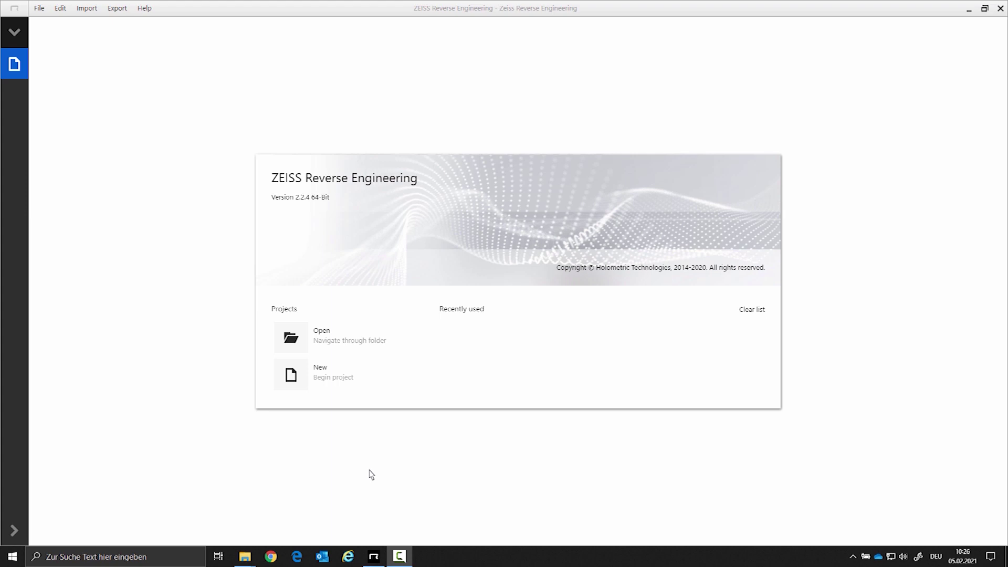
# Step: Begin a new project and load the scanned part's mesh into it from the file explorer
pyautogui.click(304, 388)
pyautogui.click(302, 391)
pyautogui.moveTo(245, 557)
pyautogui.click(285, 518)
pyautogui.moveTo(479, 141); pyautogui.dragTo(526, 479)
pyautogui.click(812, 77)
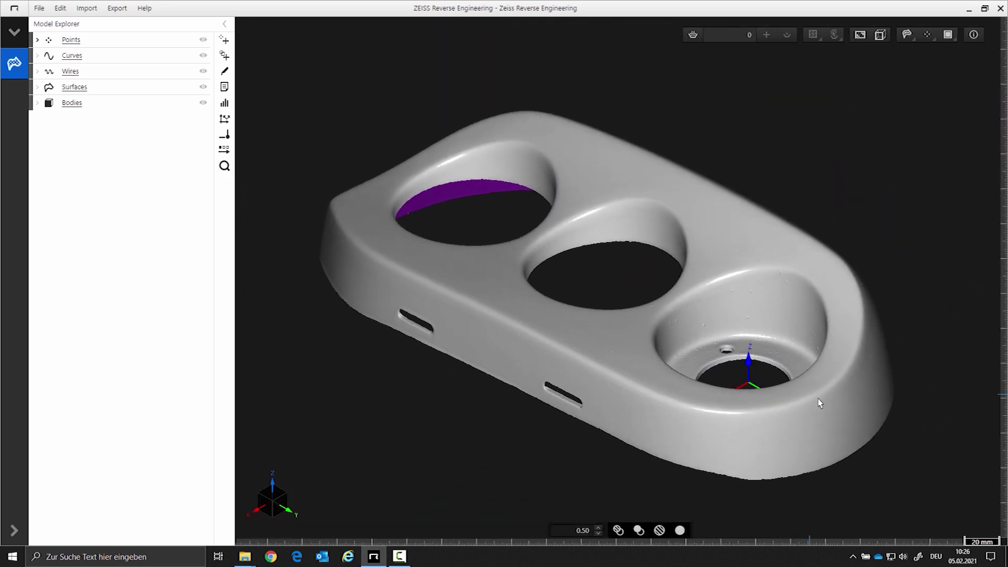
# Step: Examine the scanned mesh from several angles, including the round openings, the stepped recess and the slotted side wall
pyautogui.moveTo(819, 399); pyautogui.dragTo(773, 323, button='middle')
pyautogui.moveTo(927, 383); pyautogui.dragTo(655, 217, button='middle')
pyautogui.moveTo(656, 220); pyautogui.dragTo(590, 243)
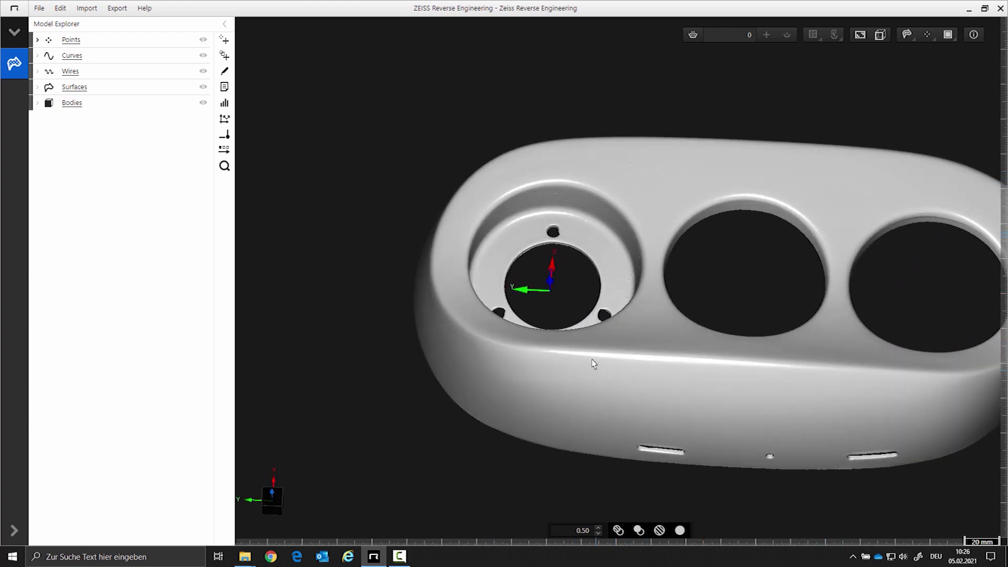
pyautogui.moveTo(595, 371); pyautogui.dragTo(575, 313, button='middle')
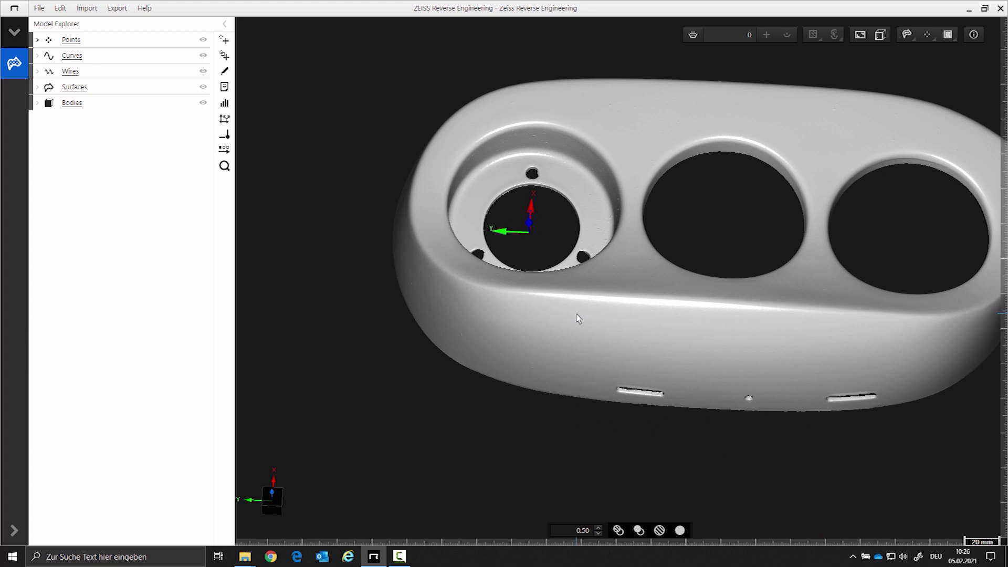
pyautogui.moveTo(578, 318); pyautogui.dragTo(504, 340, button='right')
pyautogui.moveTo(503, 337)
pyautogui.mouseDown()
pyautogui.moveTo(740, 252)
pyautogui.moveTo(460, 307)
pyautogui.mouseUp()
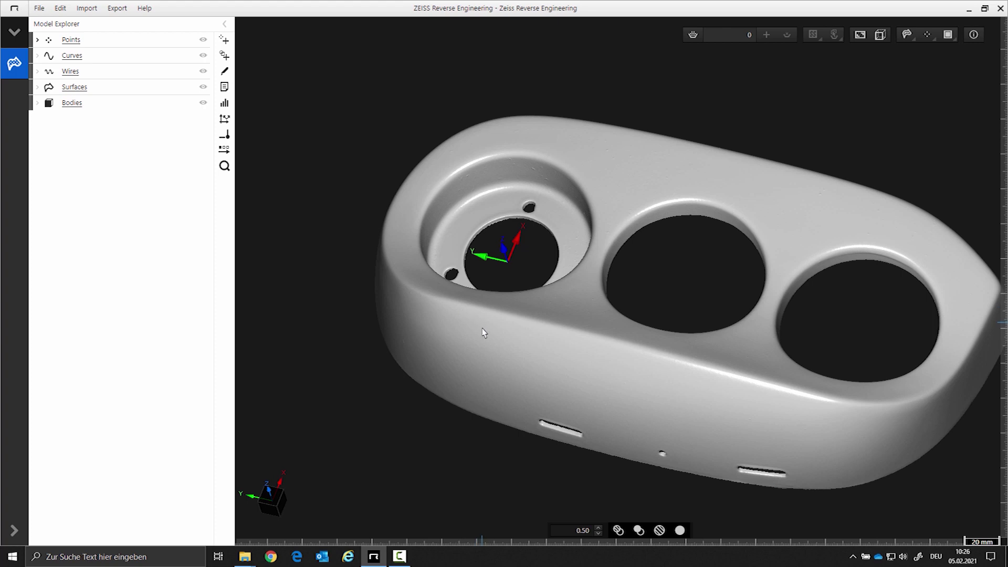
pyautogui.moveTo(484, 333); pyautogui.dragTo(428, 313, button='right')
pyautogui.moveTo(428, 313)
pyautogui.mouseDown()
pyautogui.moveTo(467, 306)
pyautogui.moveTo(466, 324)
pyautogui.mouseUp()
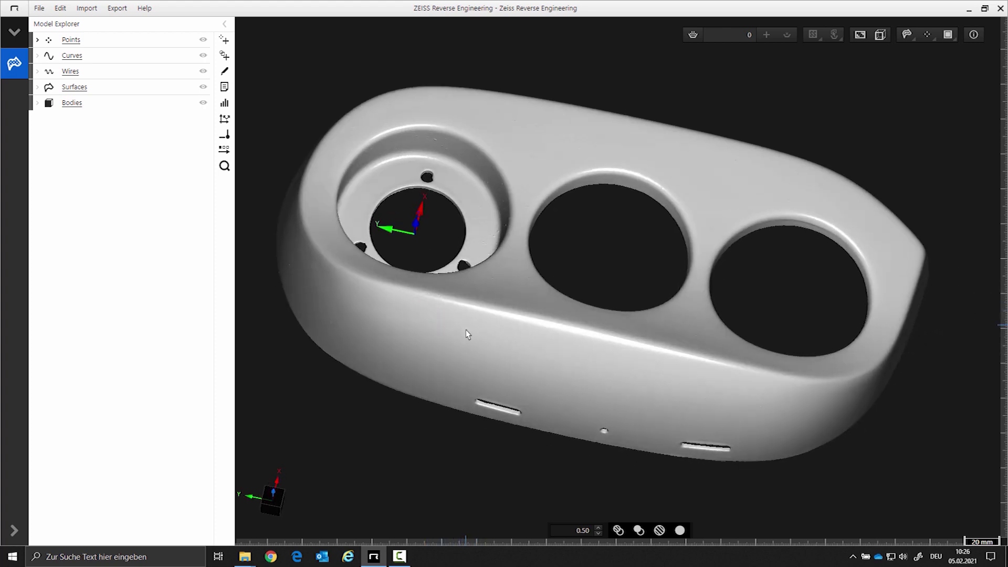
pyautogui.moveTo(465, 333); pyautogui.dragTo(508, 314, button='right')
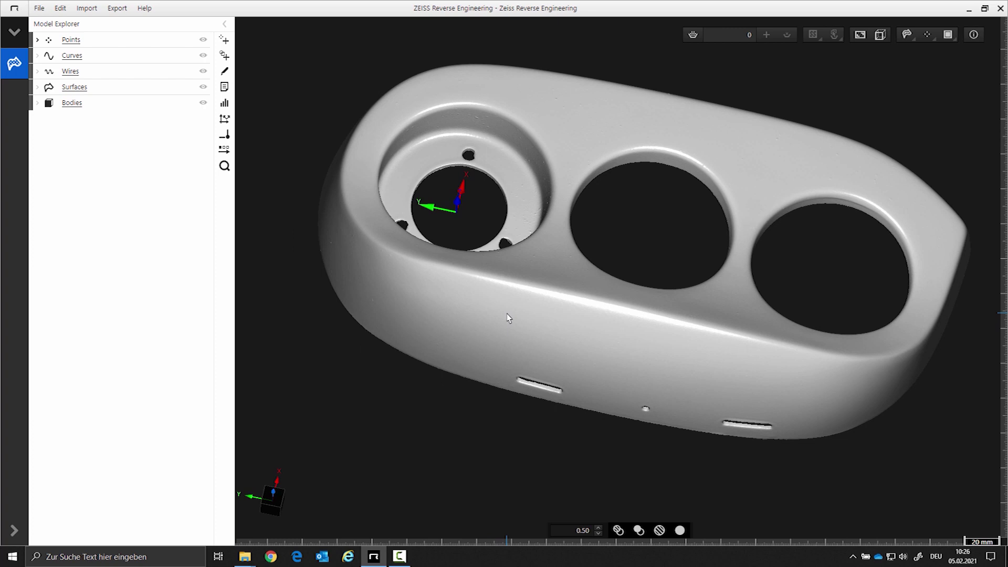
pyautogui.moveTo(512, 313); pyautogui.dragTo(534, 305, button='right')
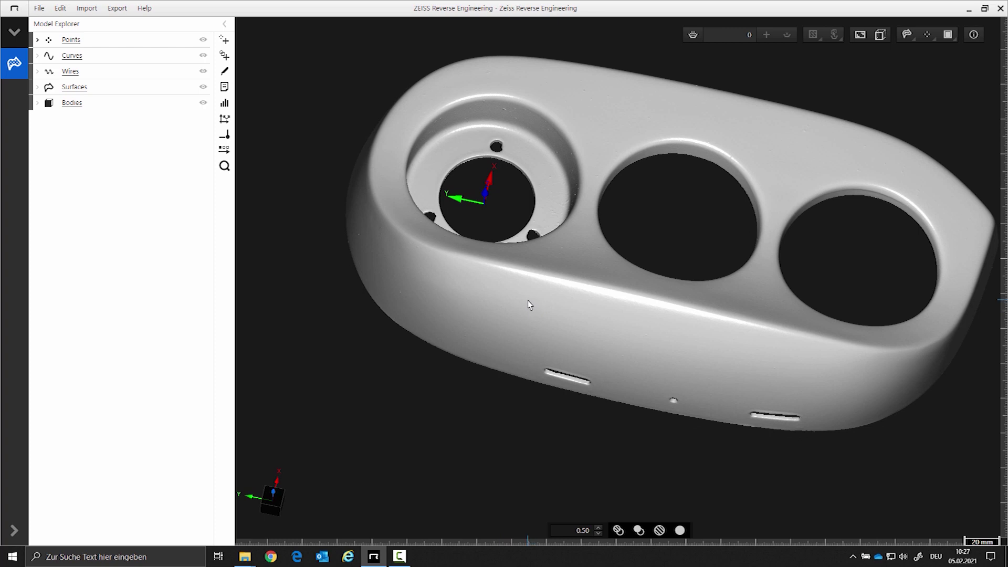
pyautogui.moveTo(530, 305); pyautogui.dragTo(534, 323, button='right')
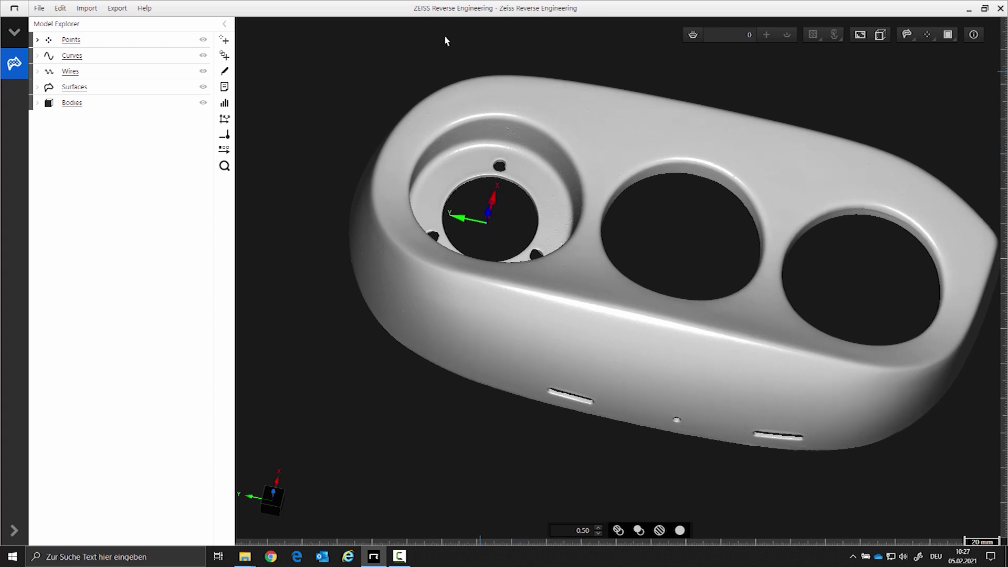
# Step: Start creating an element from scanning data with Best fit via dynamic subselection
pyautogui.click(224, 40)
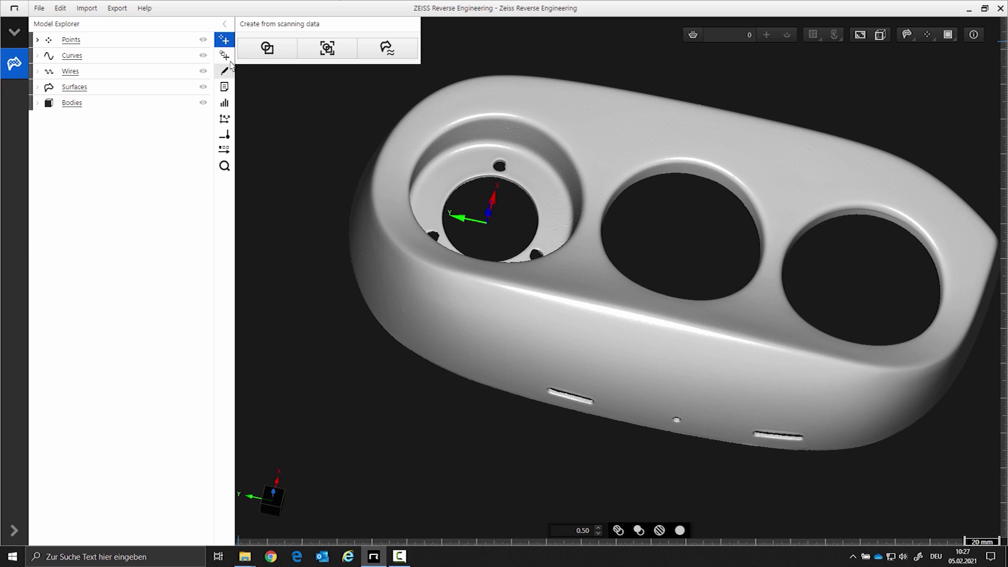
pyautogui.click(225, 56)
pyautogui.click(280, 49)
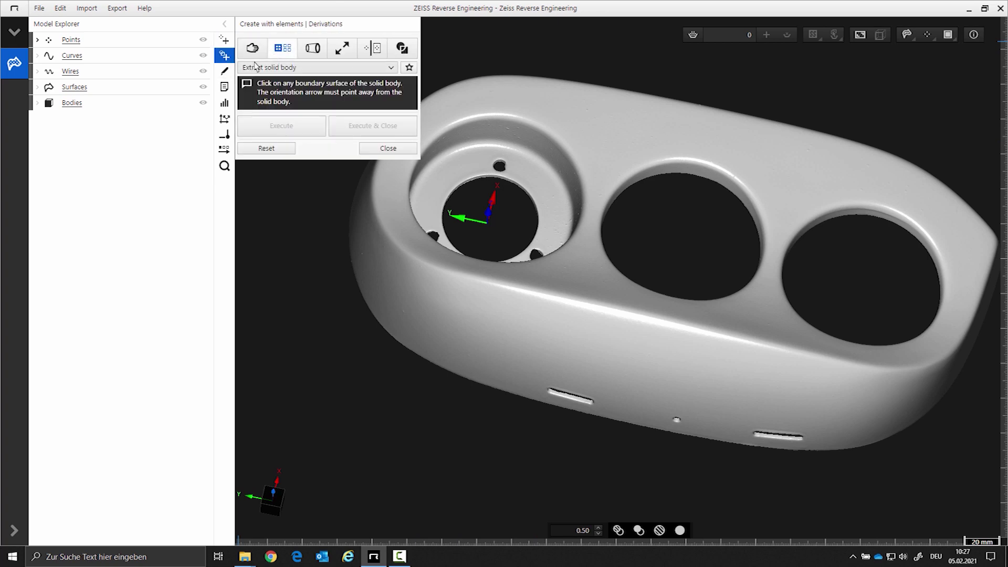
pyautogui.click(231, 42)
pyautogui.click(259, 56)
pyautogui.click(257, 68)
pyautogui.click(269, 202)
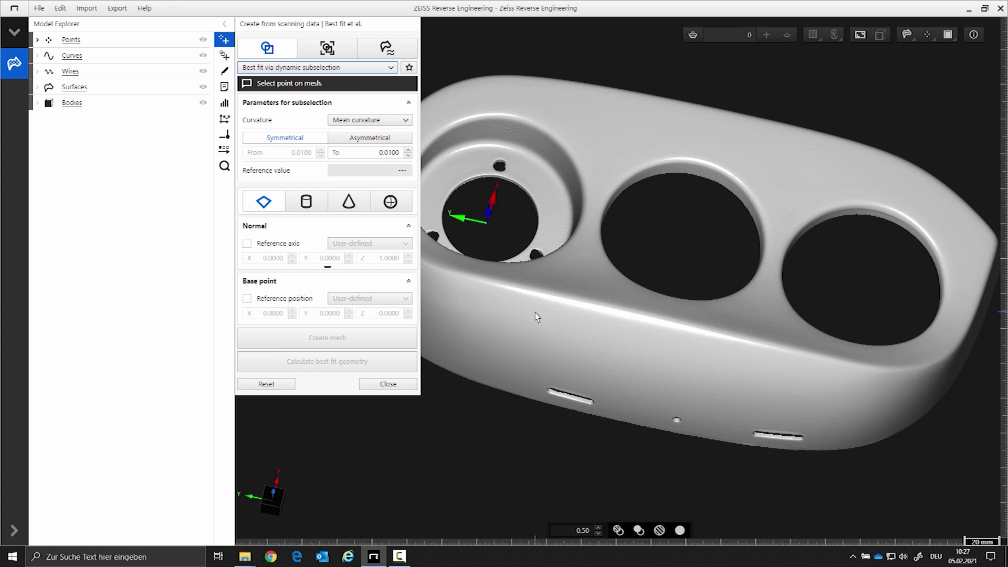
# Step: Pick a point on the slotted outer side wall to subselect its mesh region by mean curvature
pyautogui.moveTo(536, 312); pyautogui.dragTo(587, 313, button='middle')
pyautogui.click(587, 313)
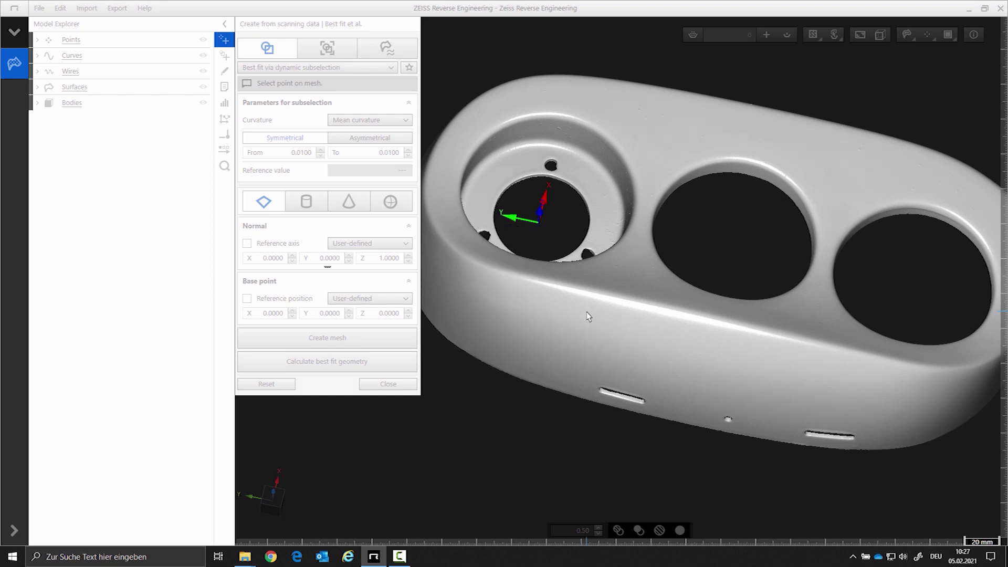
pyautogui.click(588, 315)
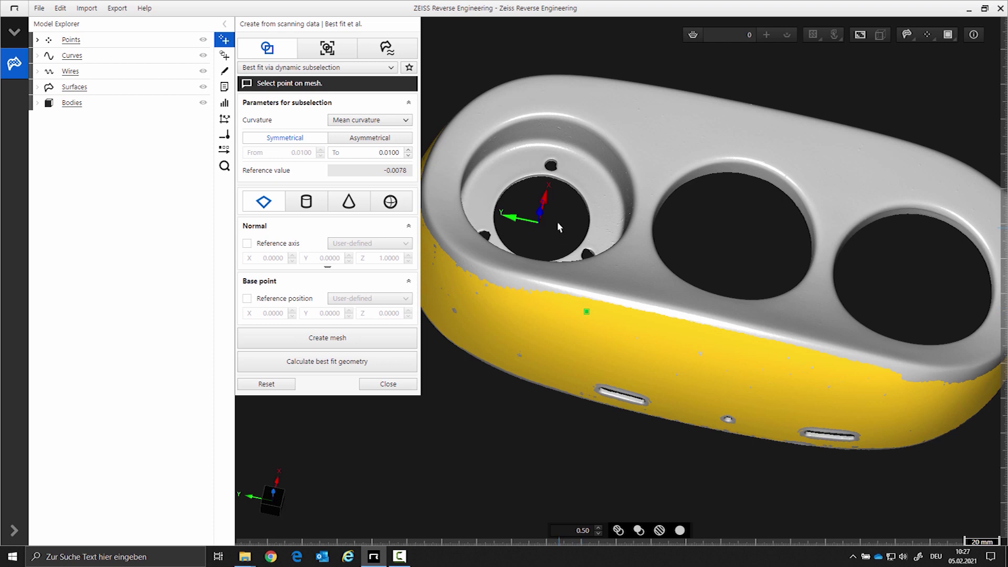
# Step: Subselect the inner wall of the stepped recess on the mesh and set the curvature type to Max. (abs) curvature
pyautogui.moveTo(557, 222); pyautogui.dragTo(574, 173)
pyautogui.click(575, 174)
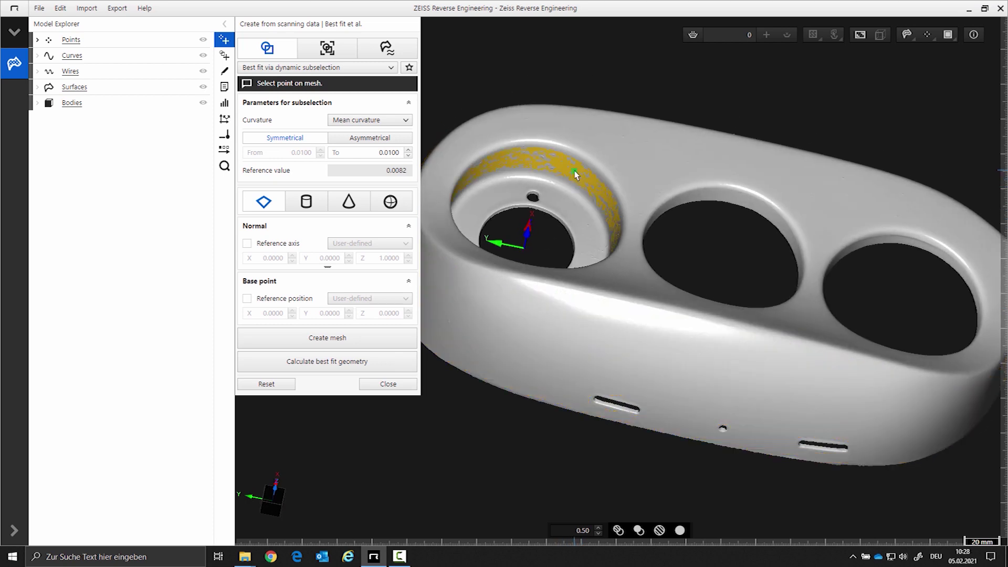
pyautogui.moveTo(574, 173); pyautogui.dragTo(673, 201, button='middle')
pyautogui.moveTo(673, 201); pyautogui.dragTo(645, 191)
pyautogui.click(358, 121)
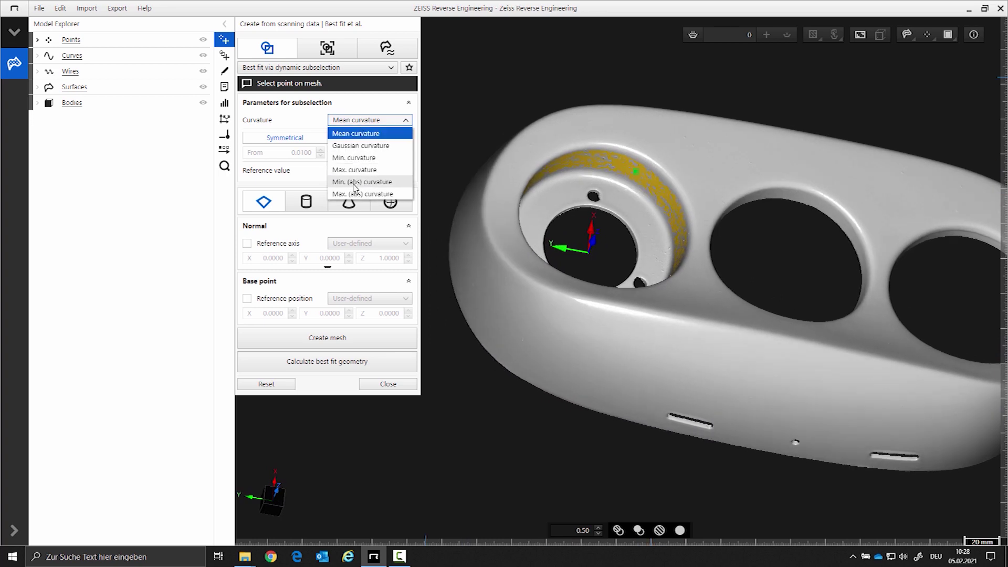
pyautogui.click(360, 194)
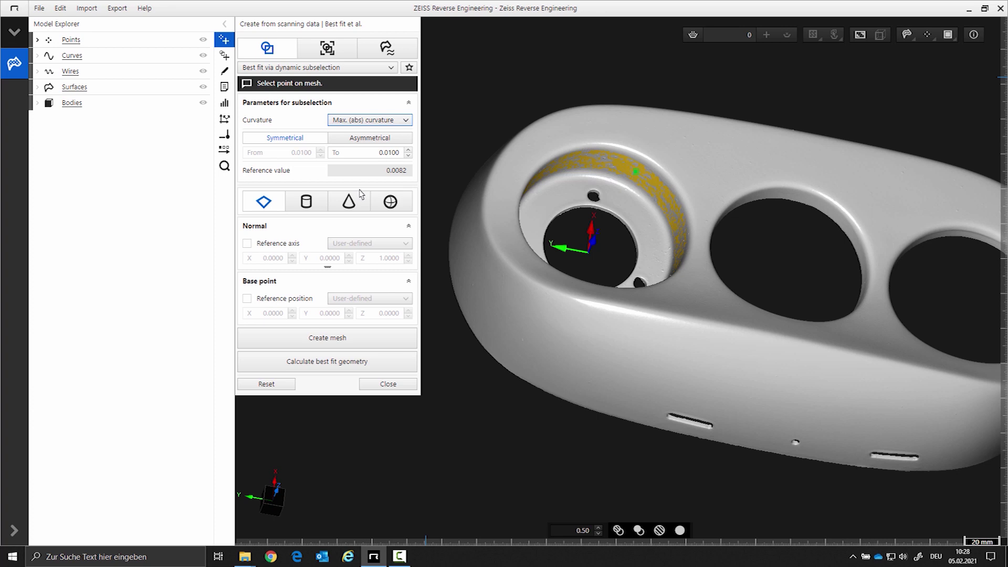
pyautogui.click(366, 123)
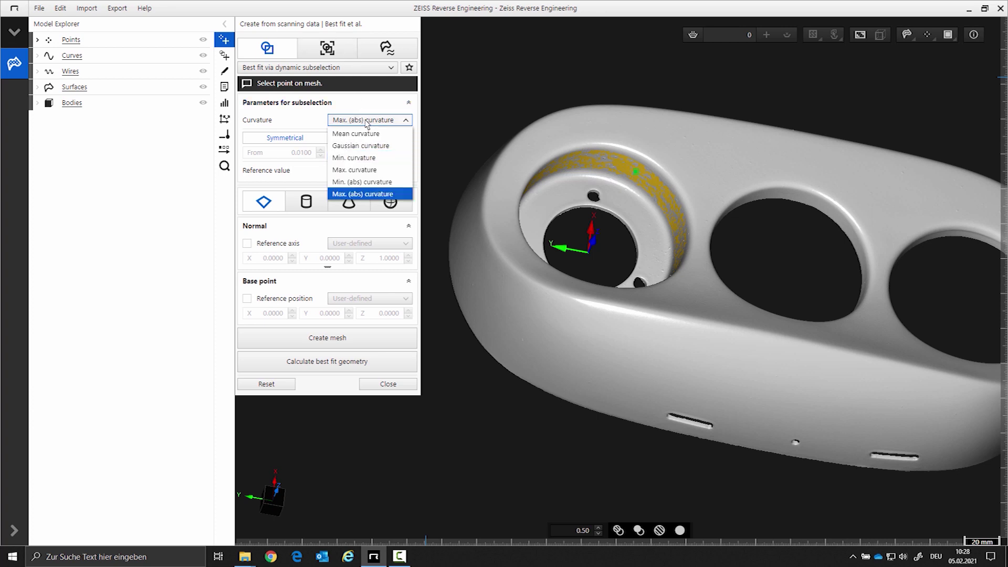
pyautogui.click(366, 123)
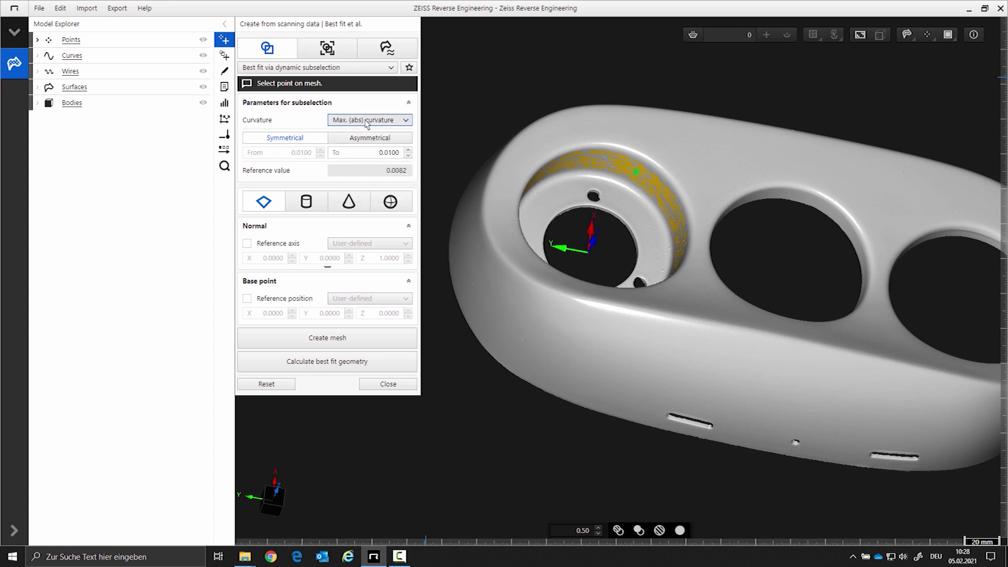
# Step: Set the symmetrical curvature range to 0.0500 and calculate a best-fit cone surface for the stepped recess's inner wall
pyautogui.click(368, 151)
pyautogui.click(408, 149)
pyautogui.moveTo(497, 254); pyautogui.dragTo(575, 209, button='middle')
pyautogui.scroll(2, 575, 209)
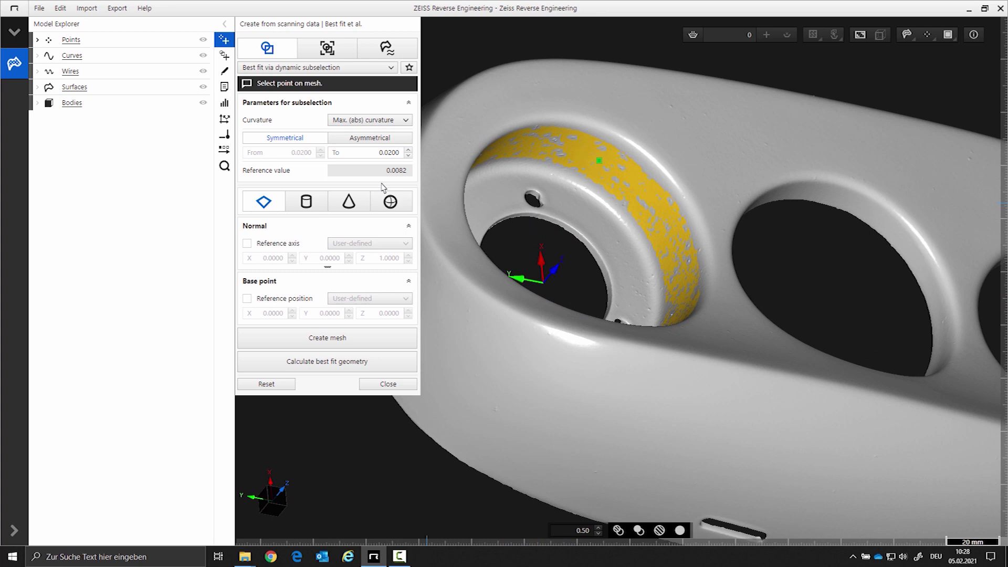
pyautogui.click(378, 152)
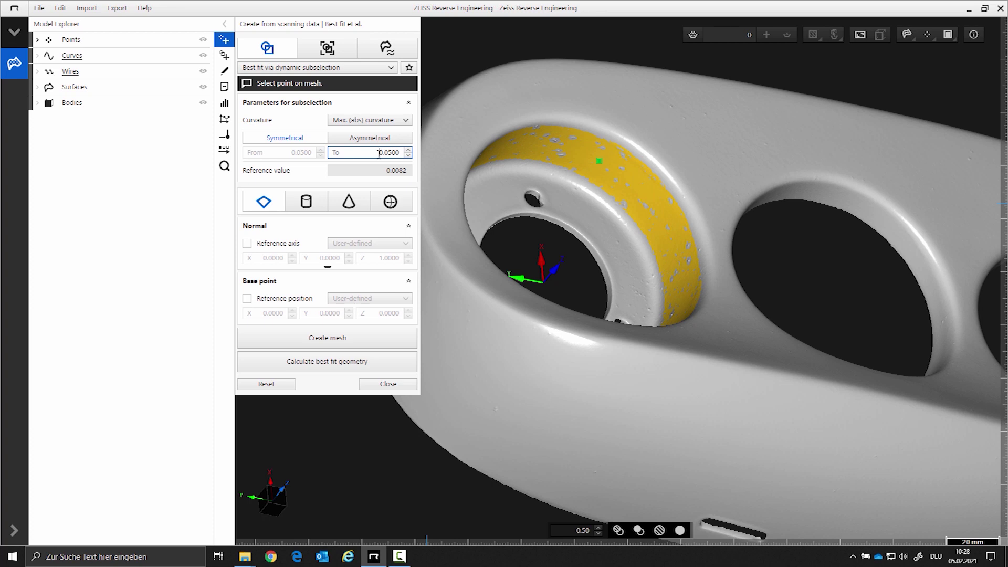
pyautogui.moveTo(637, 244); pyautogui.dragTo(685, 176, button='middle')
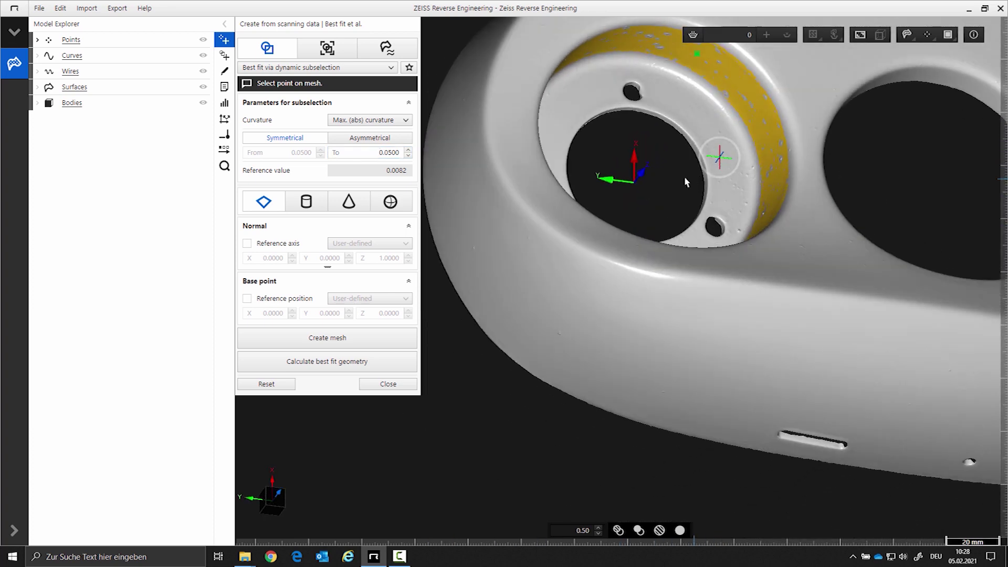
pyautogui.click(354, 205)
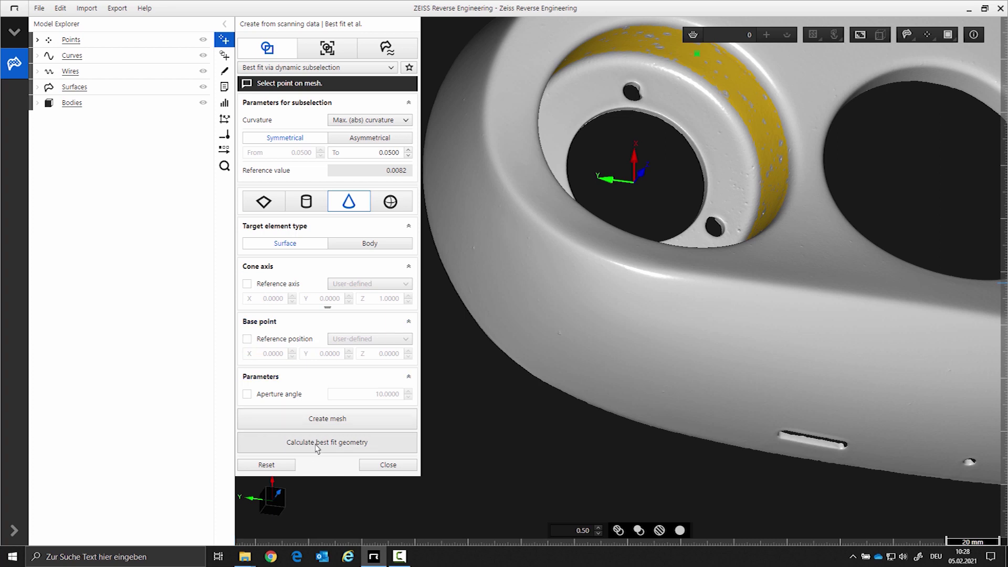
pyautogui.click(350, 444)
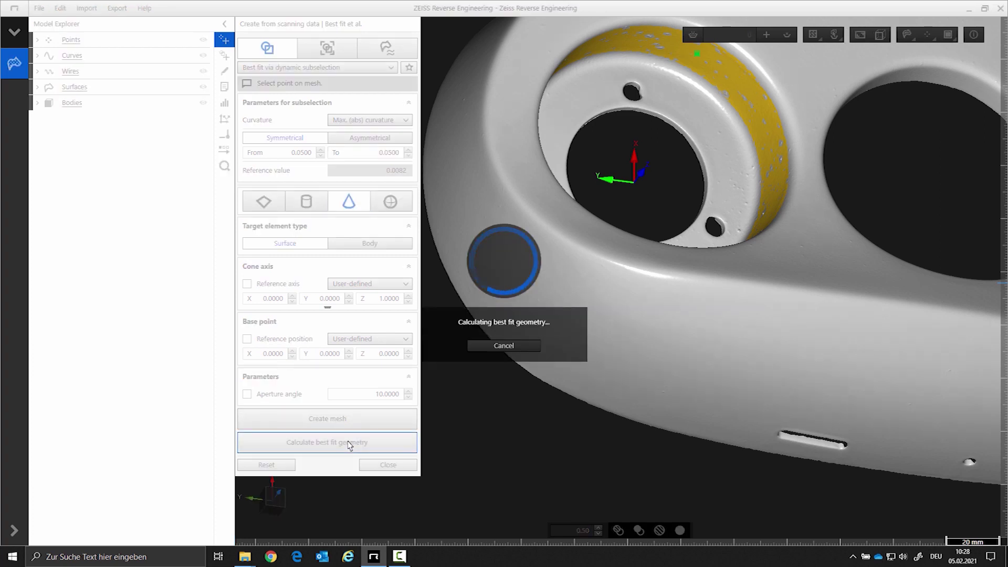
# Step: Subselect the inner wall of the middle opening and calculate its best-fit cone surface
pyautogui.moveTo(848, 333); pyautogui.dragTo(667, 370, button='middle')
pyautogui.moveTo(785, 265); pyautogui.dragTo(789, 169, button='middle')
pyautogui.click(805, 158)
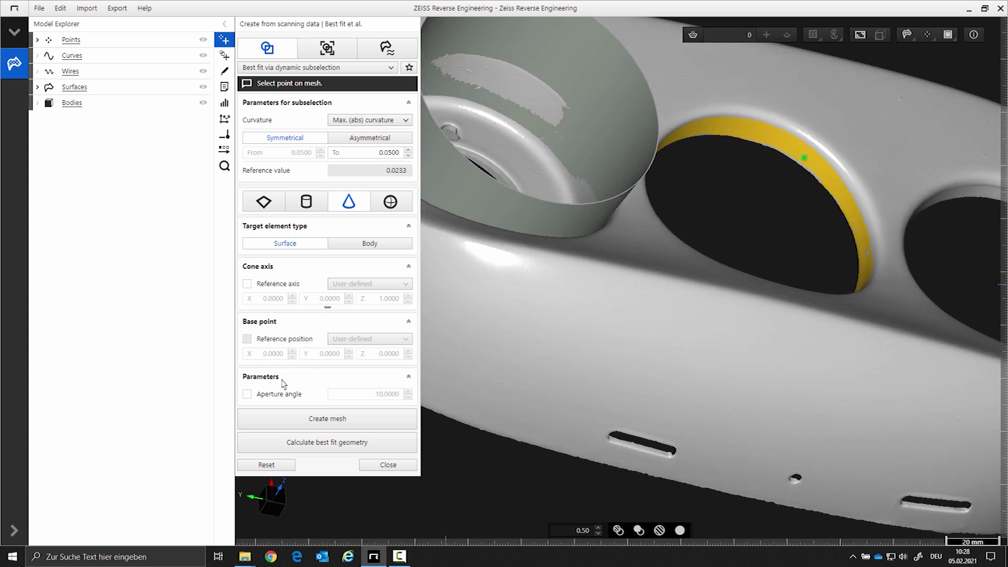
pyautogui.click(292, 443)
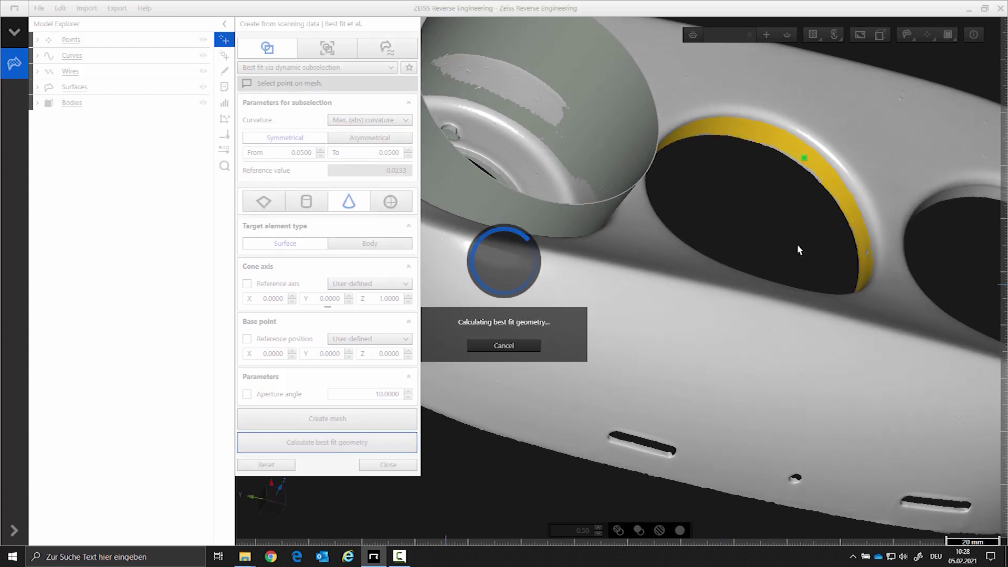
# Step: Subselect the inner wall of the opening farthest from the stepped recess and calculate its best-fit cone surface
pyautogui.moveTo(789, 239); pyautogui.dragTo(723, 162, button='middle')
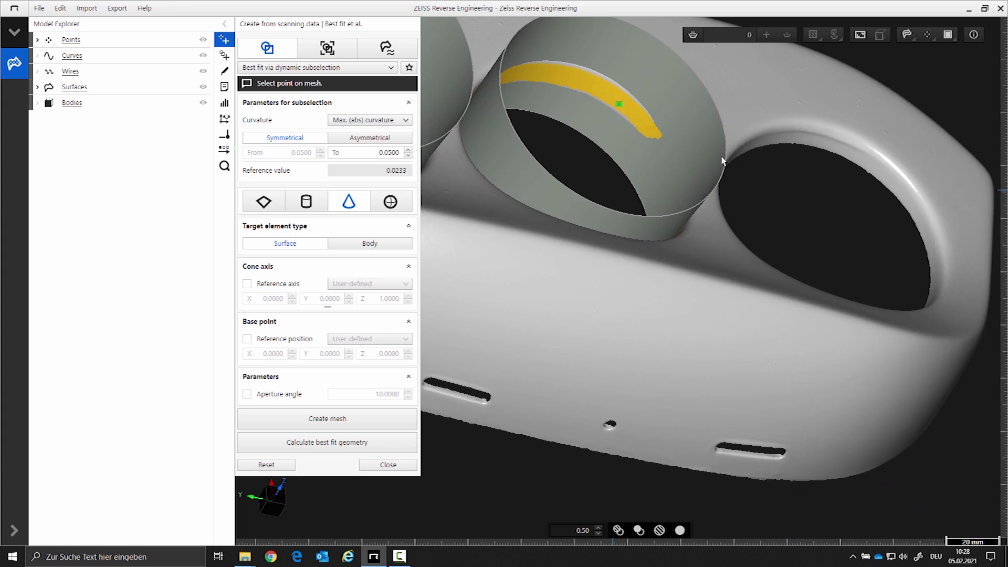
pyautogui.click(890, 182)
pyautogui.click(366, 446)
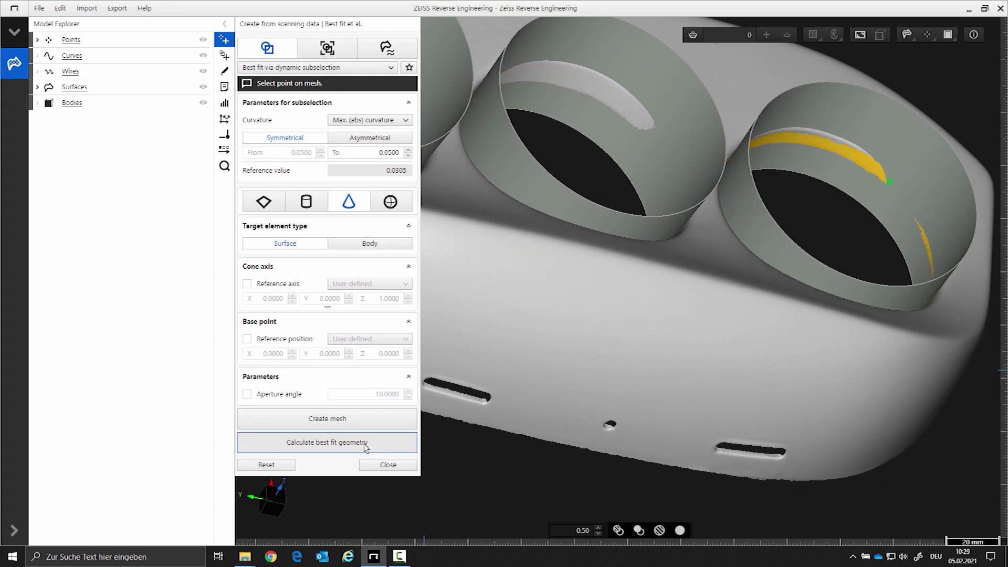
# Step: Subselect the flat ring-shaped floor with three small holes inside the stepped recess
pyautogui.scroll(-3, 385, 481)
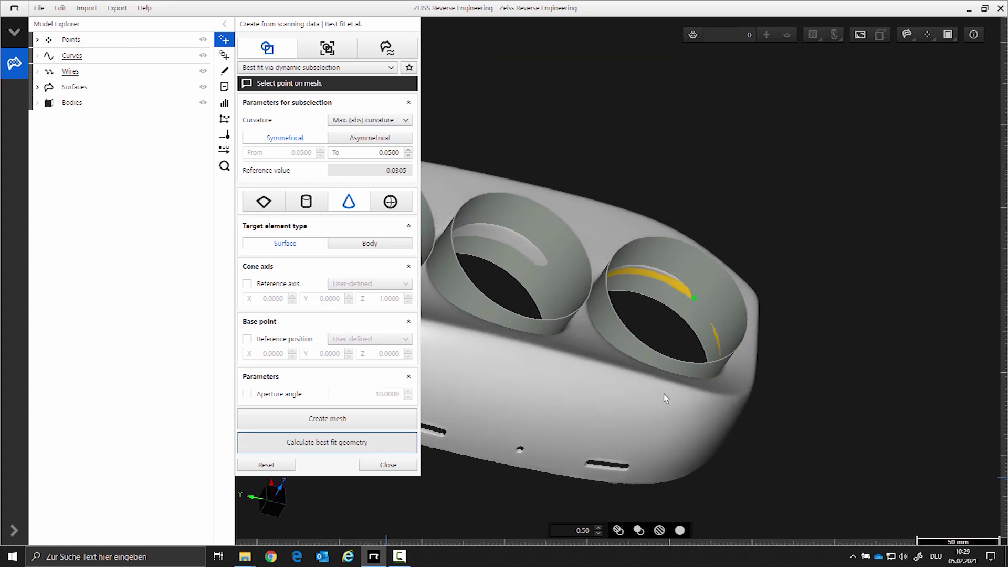
pyautogui.moveTo(793, 389); pyautogui.dragTo(580, 318, button='middle')
pyautogui.moveTo(603, 286); pyautogui.dragTo(543, 148, button='middle')
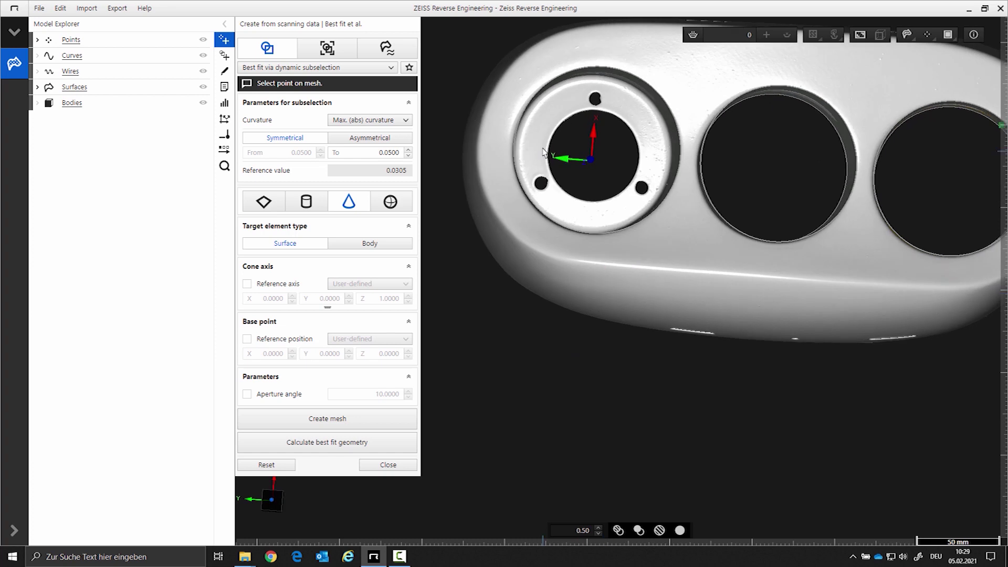
pyautogui.click(543, 120)
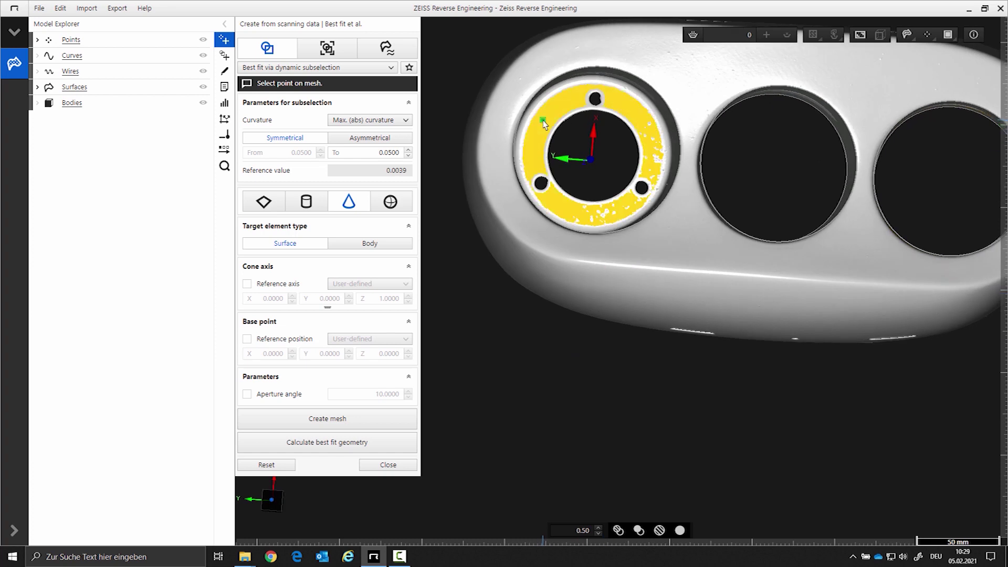
# Step: Try a curvature range of 0.0100 on the ring-shaped floor and return it to 0.0500
pyautogui.click(378, 152)
pyautogui.scroll(-2, 377, 152)
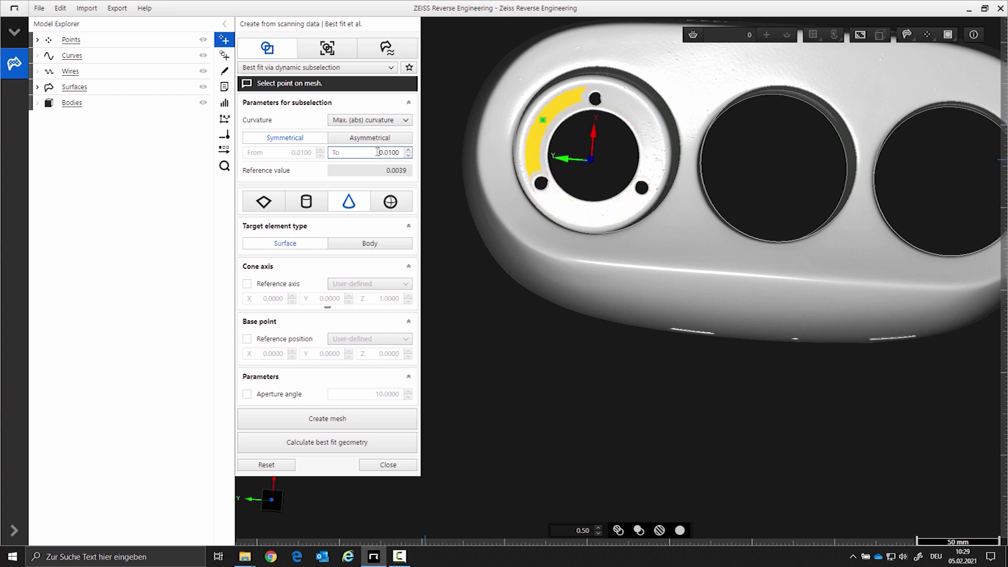
pyautogui.scroll(2, 378, 152)
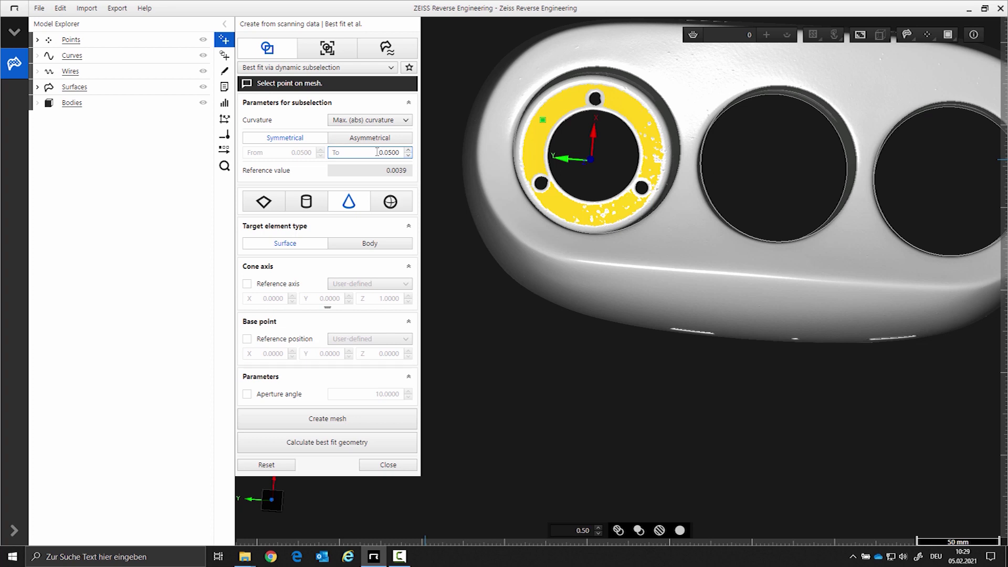
# Step: Switch the target geometry to a plane and calculate its best fit from the subselected ring-shaped floor
pyautogui.click(262, 204)
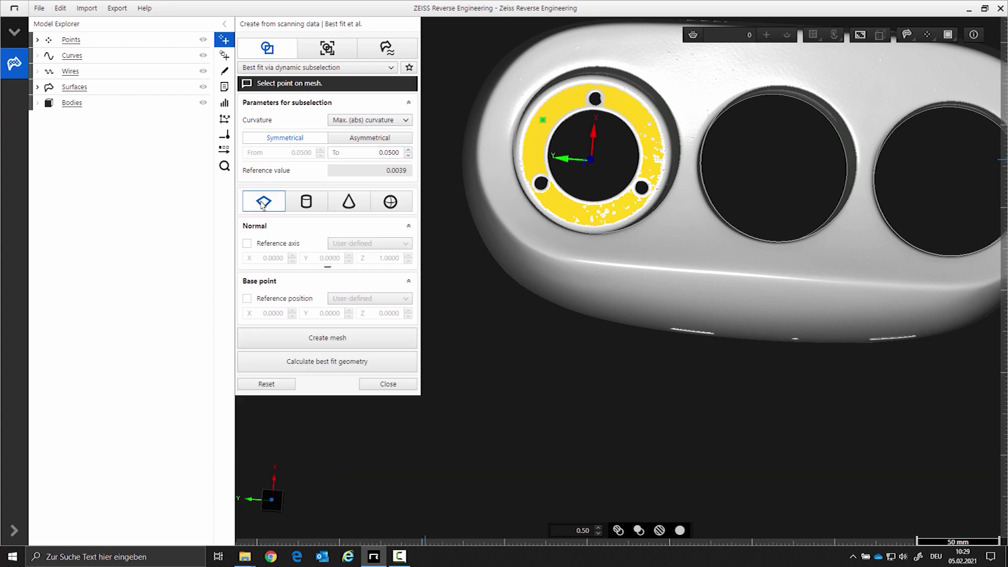
pyautogui.click(325, 362)
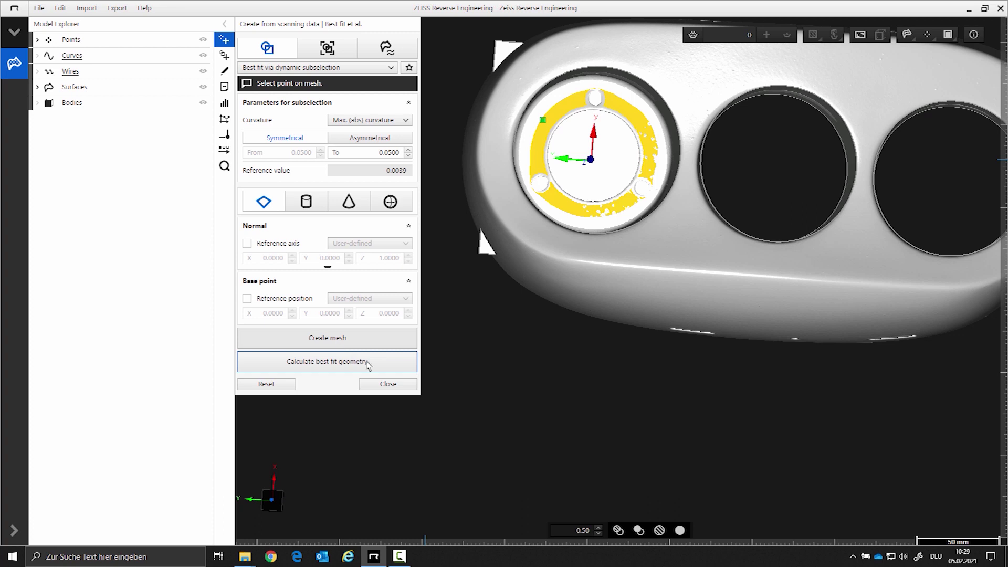
pyautogui.moveTo(548, 372); pyautogui.dragTo(539, 389, button='middle')
pyautogui.moveTo(539, 389); pyautogui.dragTo(534, 409)
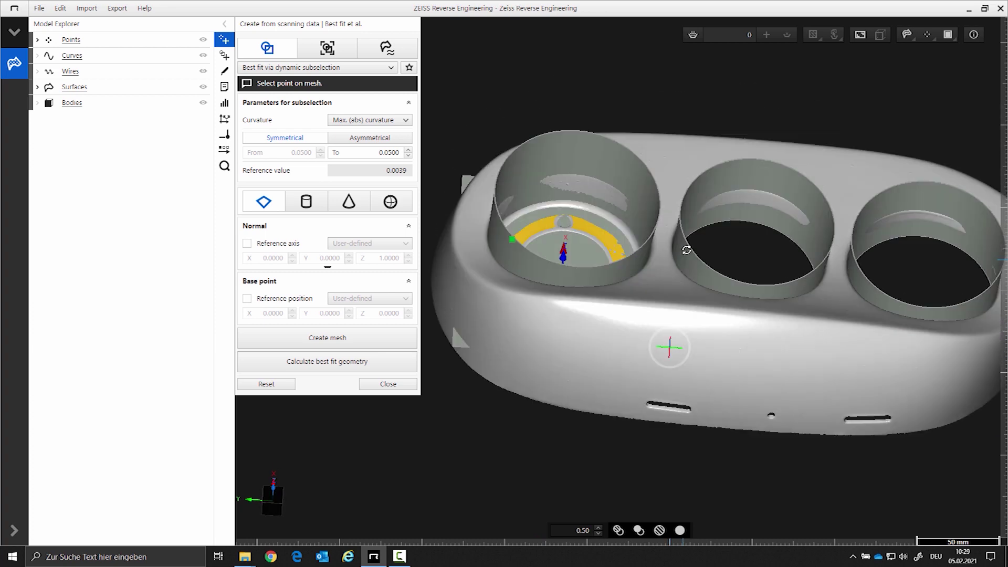
pyautogui.moveTo(676, 325); pyautogui.dragTo(649, 366)
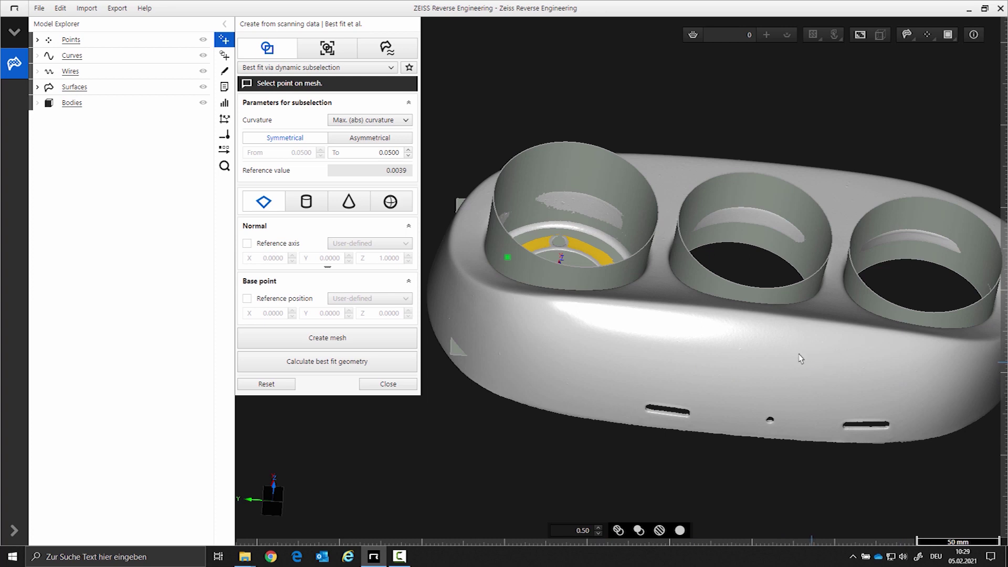
# Step: Subselect the housing's top face around the three openings and create a separate mesh from it
pyautogui.moveTo(686, 285); pyautogui.dragTo(680, 394, button='middle')
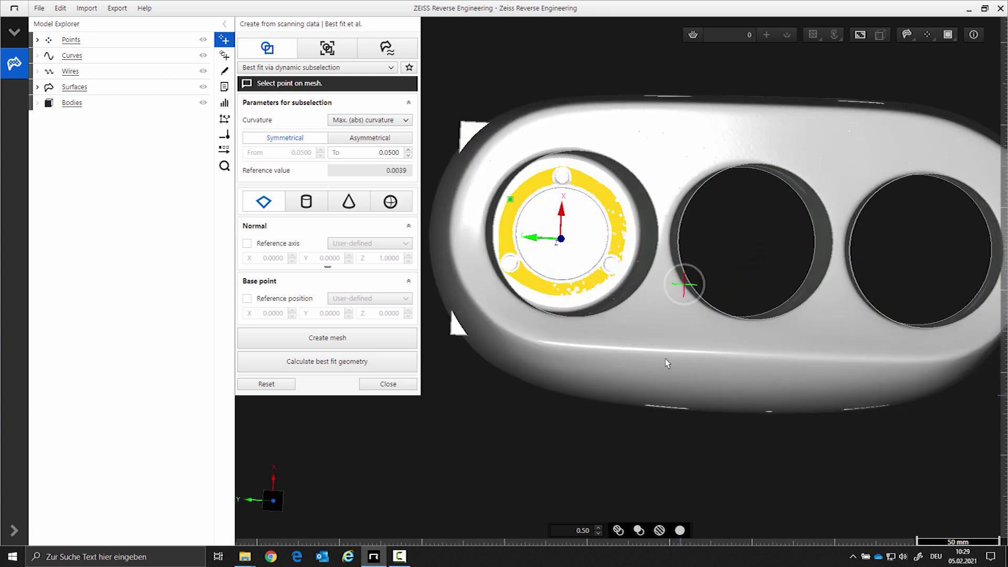
pyautogui.click(667, 153)
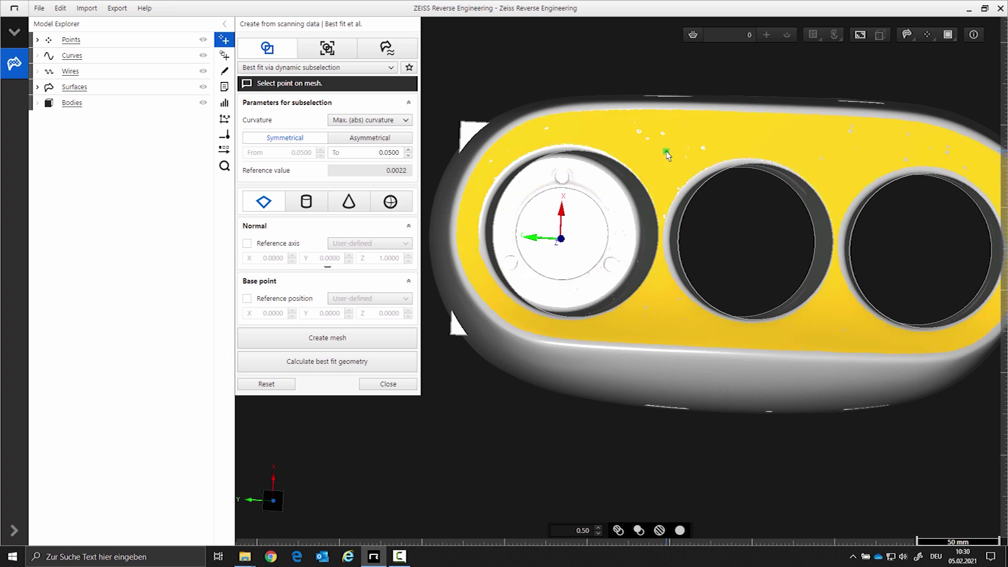
pyautogui.moveTo(667, 151); pyautogui.dragTo(627, 137, button='middle')
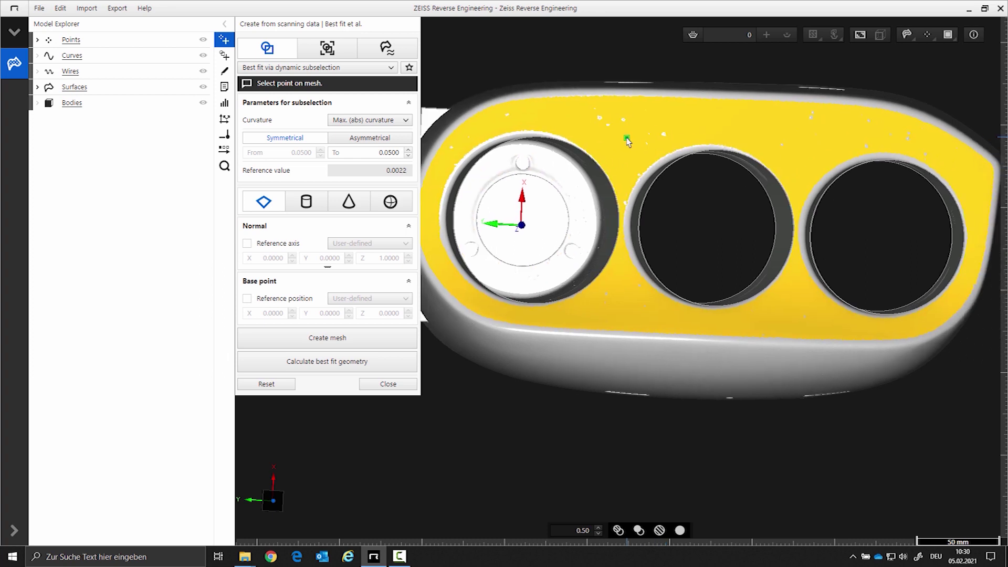
pyautogui.click(323, 338)
# Step: Subselect the housing's outer side wall with a symmetrical curvature range of 0.0700, create a mesh from it and close the best-fit function
pyautogui.moveTo(570, 488); pyautogui.dragTo(570, 356, button='middle')
pyautogui.moveTo(572, 361); pyautogui.dragTo(575, 352, button='right')
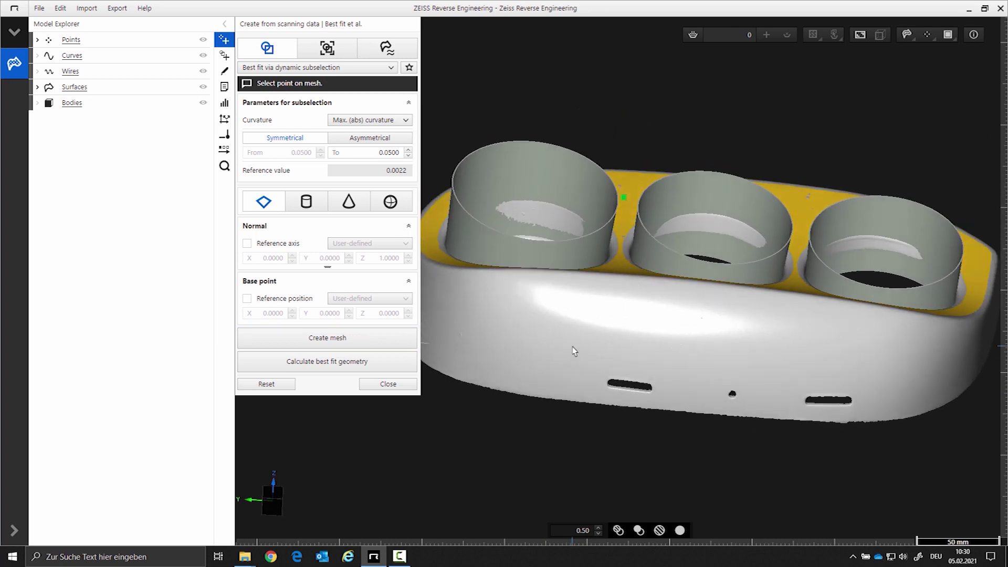
pyautogui.click(573, 348)
pyautogui.moveTo(573, 348); pyautogui.dragTo(712, 446, button='right')
pyautogui.click(368, 152)
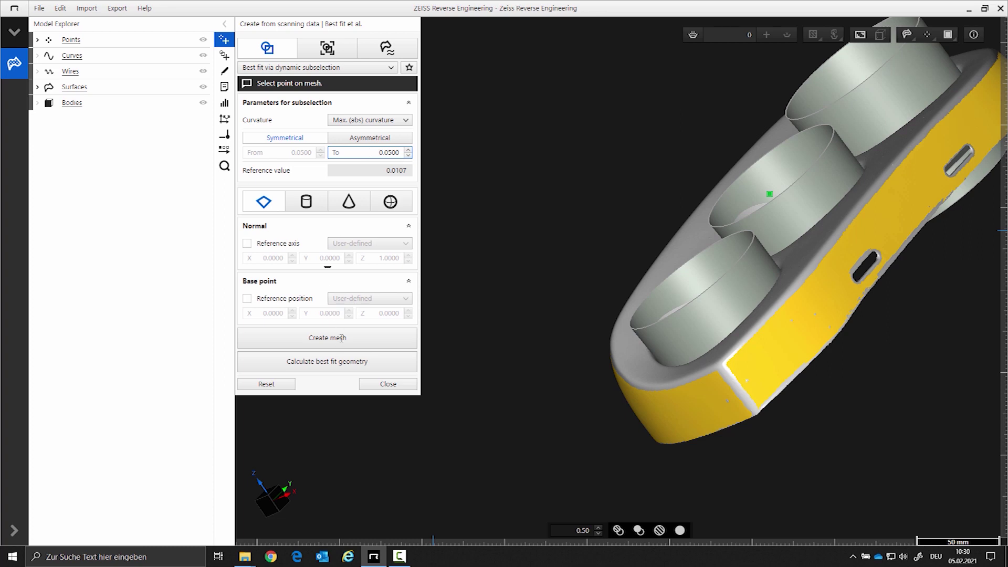
pyautogui.press('Up')
pyautogui.press('Up')
pyautogui.click(323, 338)
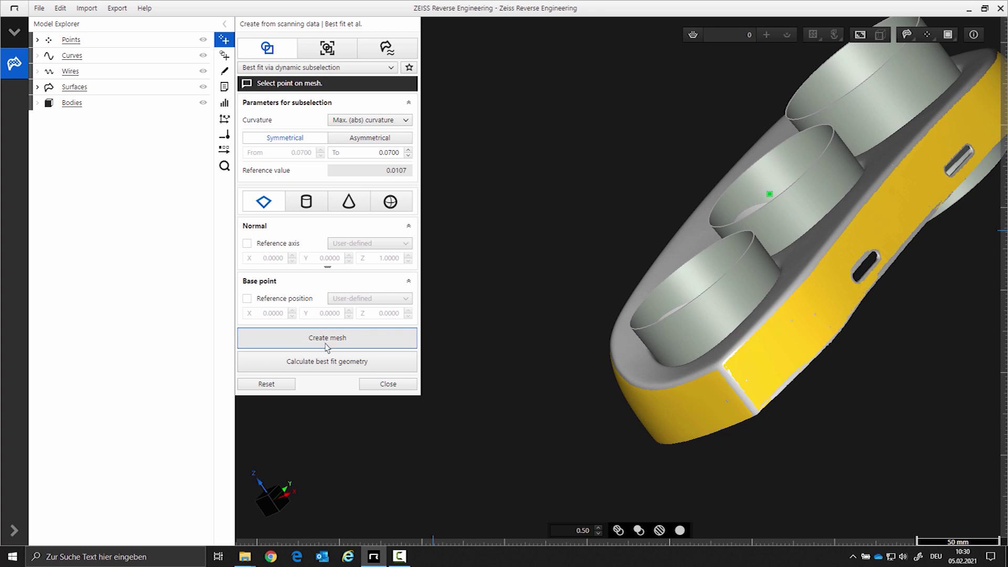
pyautogui.click(398, 385)
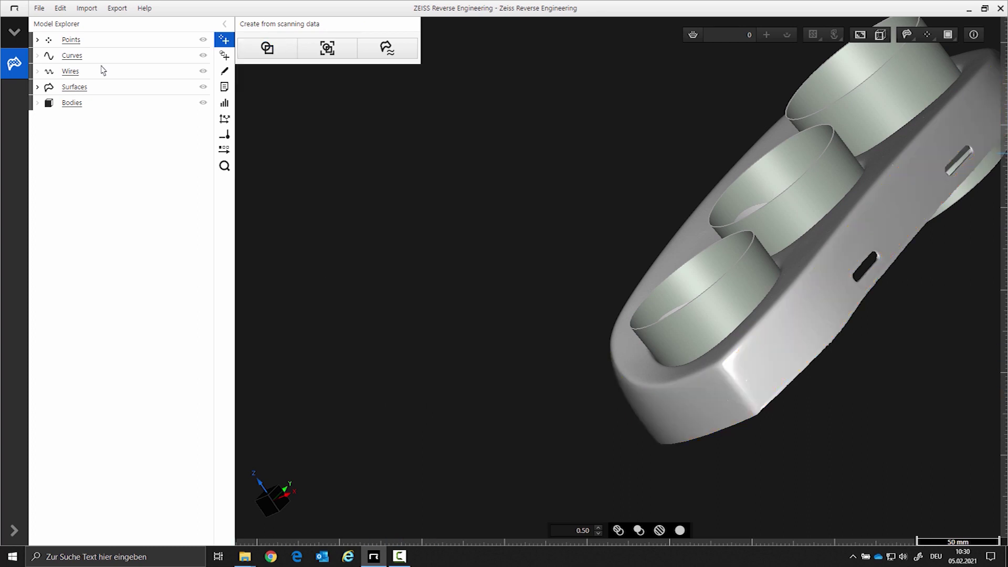
# Step: Hide the scan mesh STL_keine_Optimierung.stl, the top-face mesh Mesh_Subset and all surfaces
pyautogui.click(74, 42)
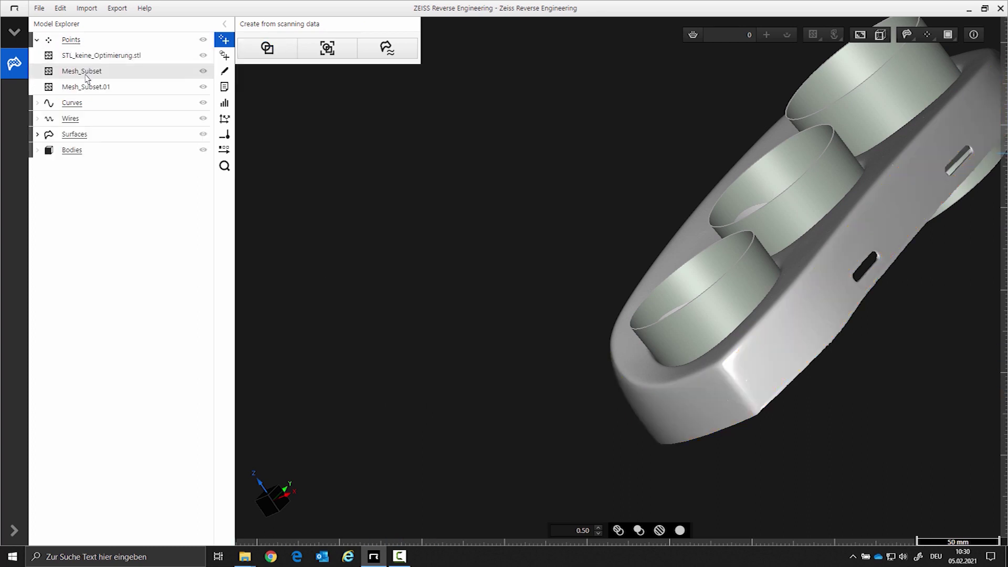
pyautogui.click(203, 55)
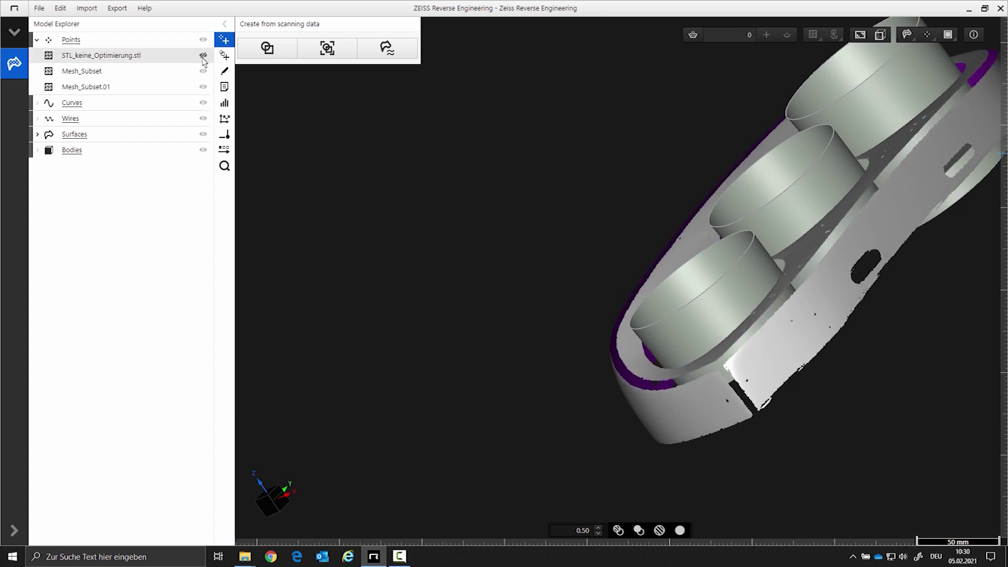
pyautogui.moveTo(424, 289); pyautogui.dragTo(461, 275, button='middle')
pyautogui.scroll(4, 608, 336)
pyautogui.moveTo(618, 342); pyautogui.dragTo(757, 203, button='middle')
pyautogui.scroll(2, 760, 247)
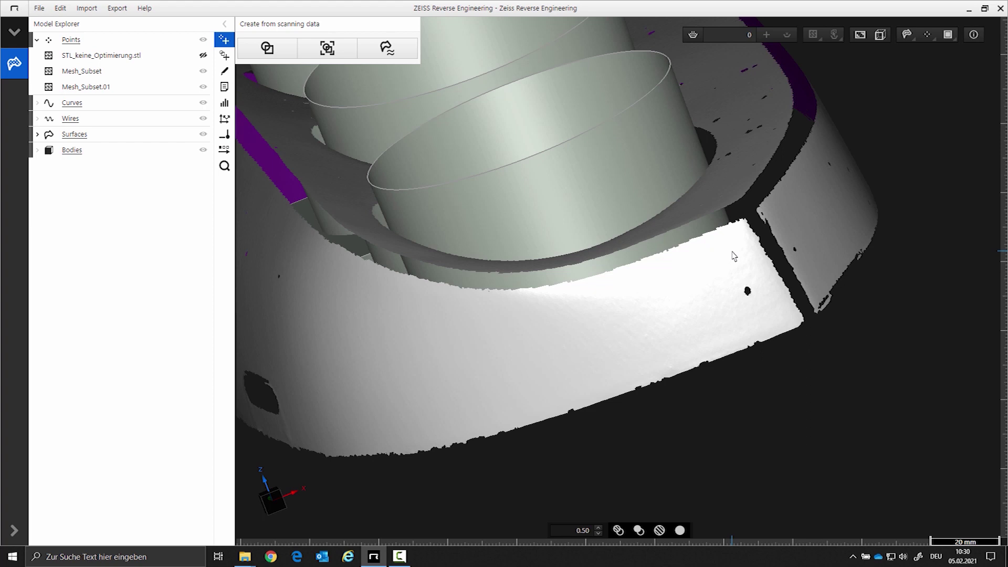
pyautogui.click(203, 71)
pyautogui.click(203, 134)
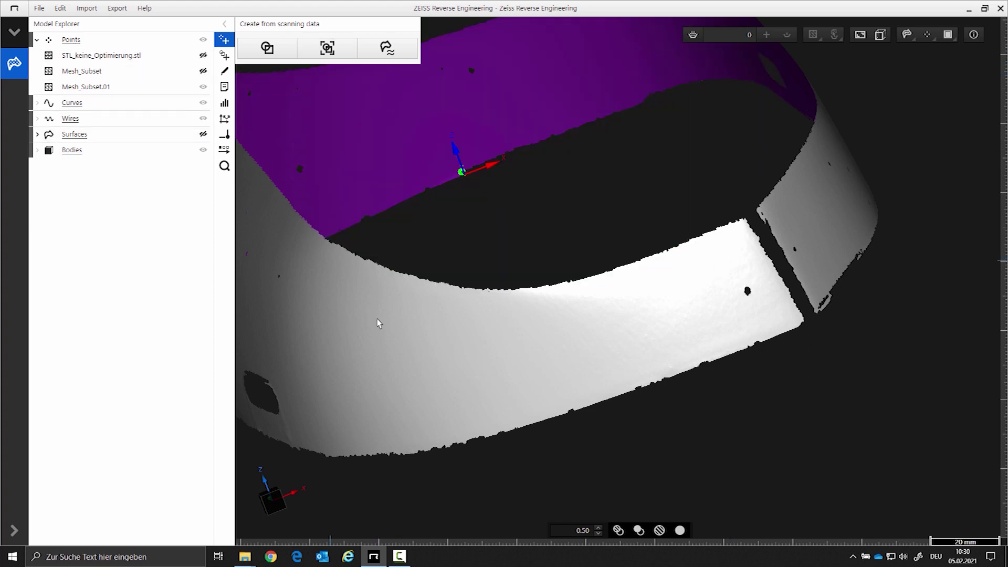
# Step: Activate subselection and select the entire side-wall mesh Mesh_Subset.01 with component selection
pyautogui.moveTo(380, 321); pyautogui.dragTo(546, 295, button='middle')
pyautogui.click(693, 35)
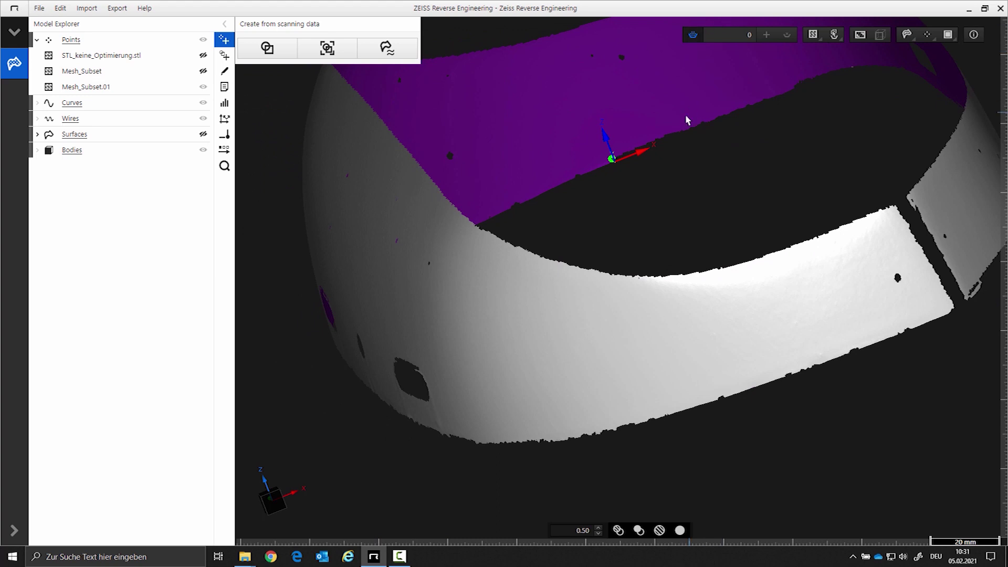
pyautogui.moveTo(678, 123); pyautogui.dragTo(616, 164, button='middle')
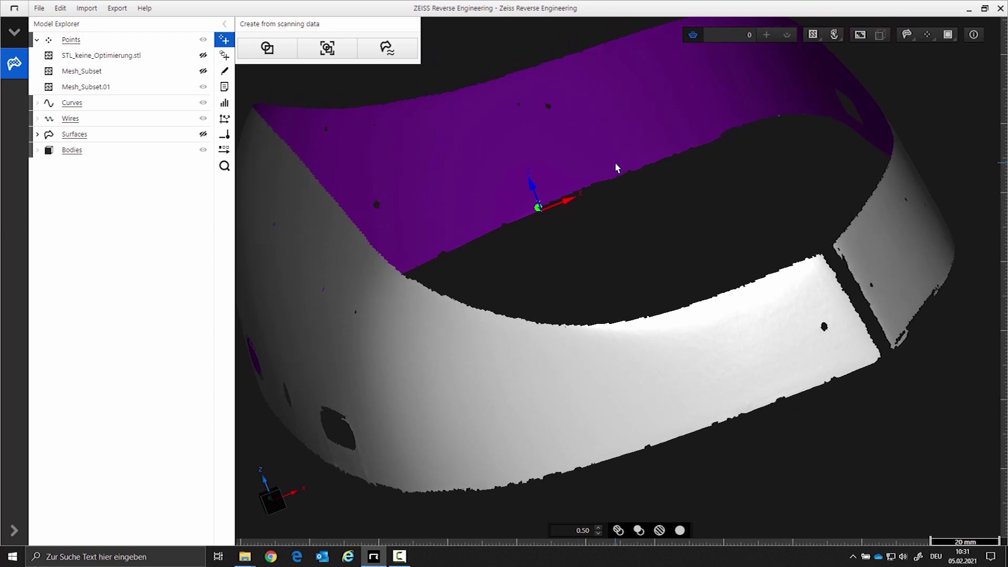
pyautogui.click(834, 34)
pyautogui.click(818, 84)
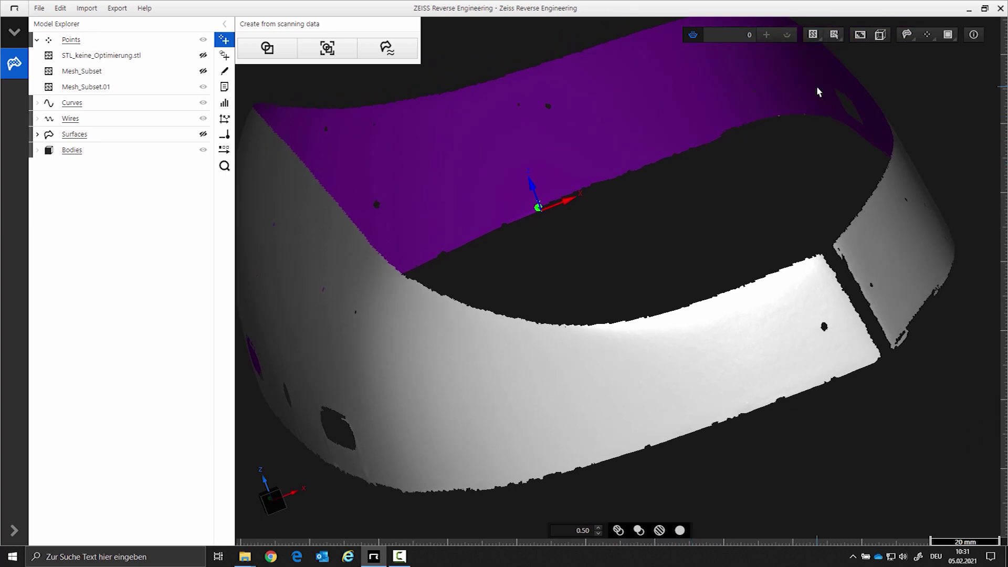
pyautogui.click(797, 331)
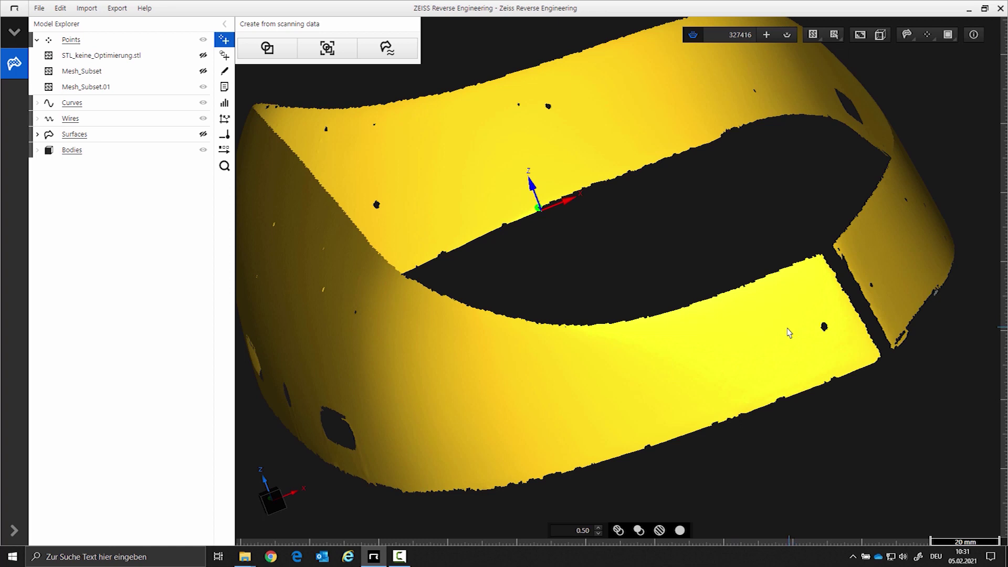
# Step: Show STL_keine_Optimierung.stl again and add the missing strip along the sharp vertical corner edge to the side-wall subselection
pyautogui.scroll(-2, 788, 330)
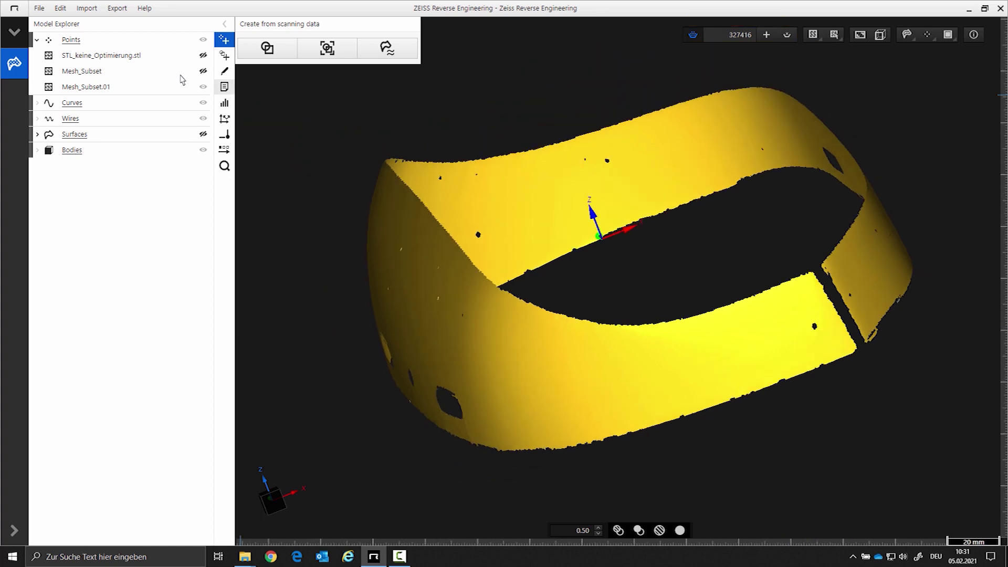
pyautogui.click(204, 55)
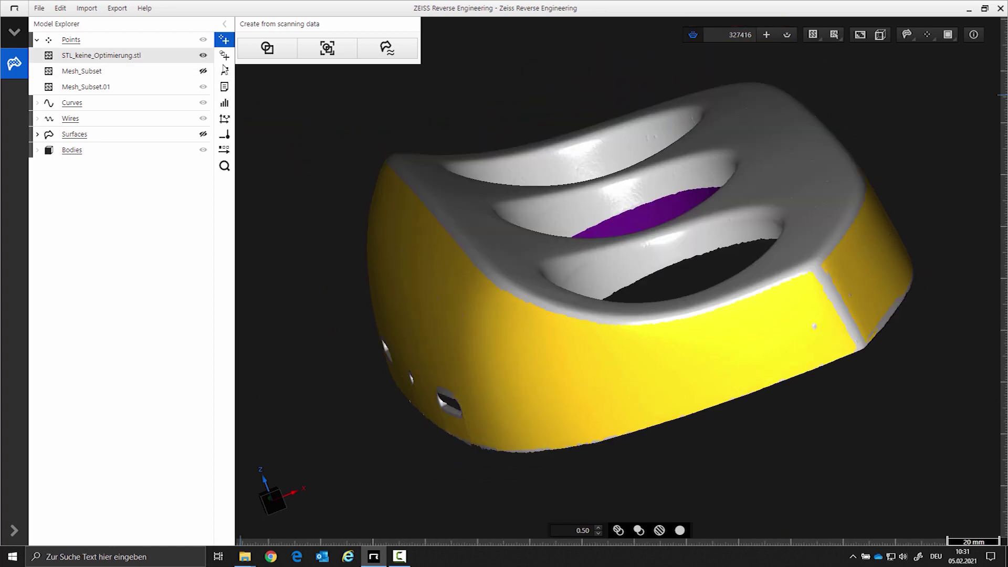
pyautogui.click(834, 35)
pyautogui.click(818, 69)
pyautogui.scroll(4, 832, 275)
pyautogui.scroll(1, 830, 276)
pyautogui.moveTo(818, 270)
pyautogui.mouseDown()
pyautogui.moveTo(809, 265)
pyautogui.moveTo(803, 315)
pyautogui.moveTo(853, 402)
pyautogui.moveTo(882, 412)
pyautogui.moveTo(903, 396)
pyautogui.moveTo(889, 389)
pyautogui.mouseUp()
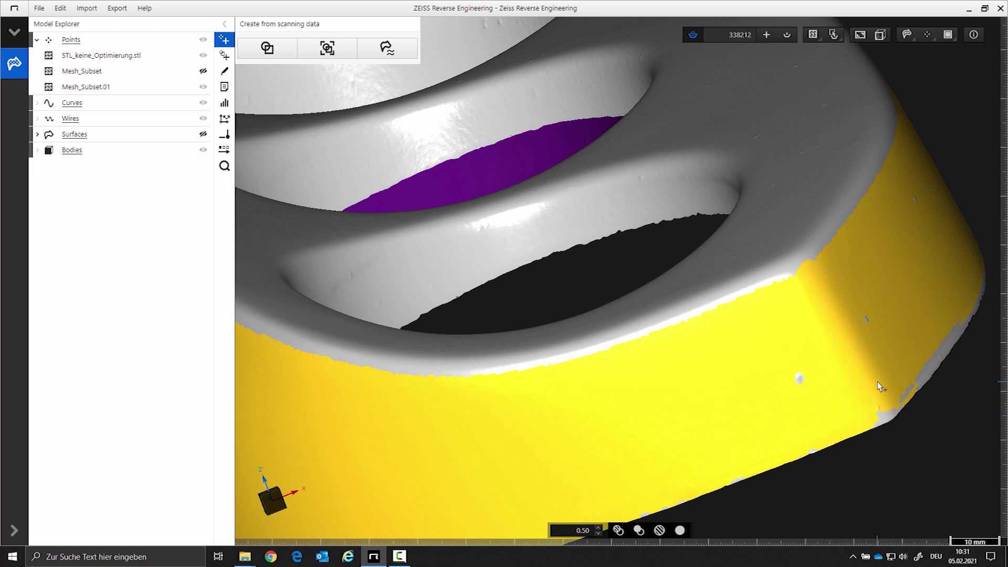
# Step: Create a new mesh element from the combined side-wall and corner subselection, and hide STL_keine_Optimierung.stl
pyautogui.scroll(-1, 819, 357)
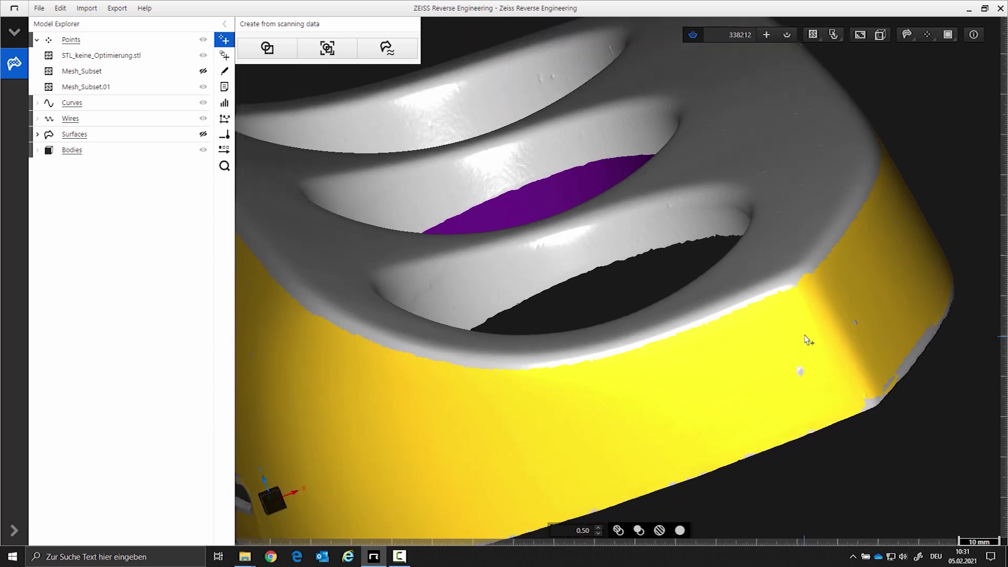
pyautogui.scroll(-1, 805, 341)
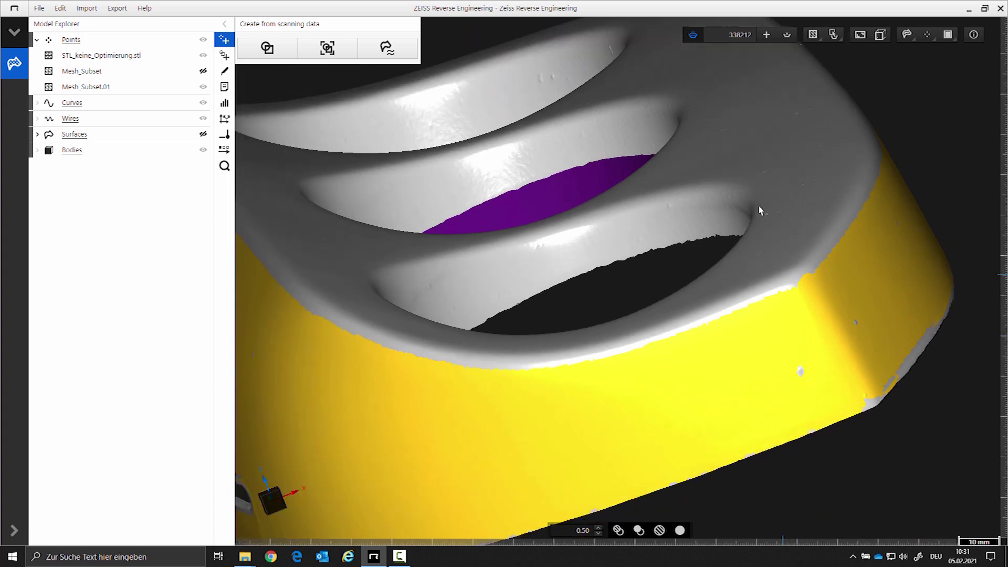
pyautogui.click(767, 35)
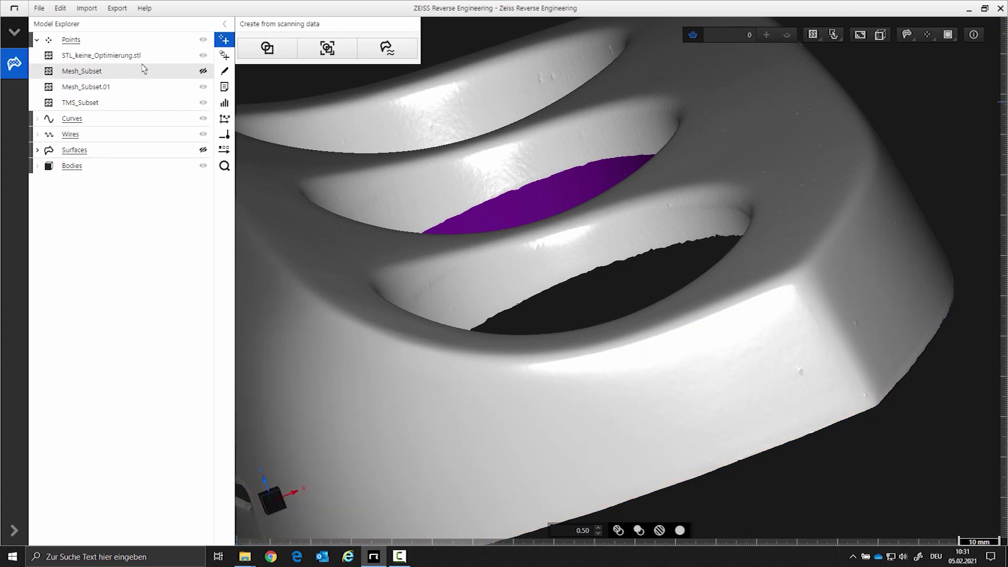
pyautogui.click(203, 56)
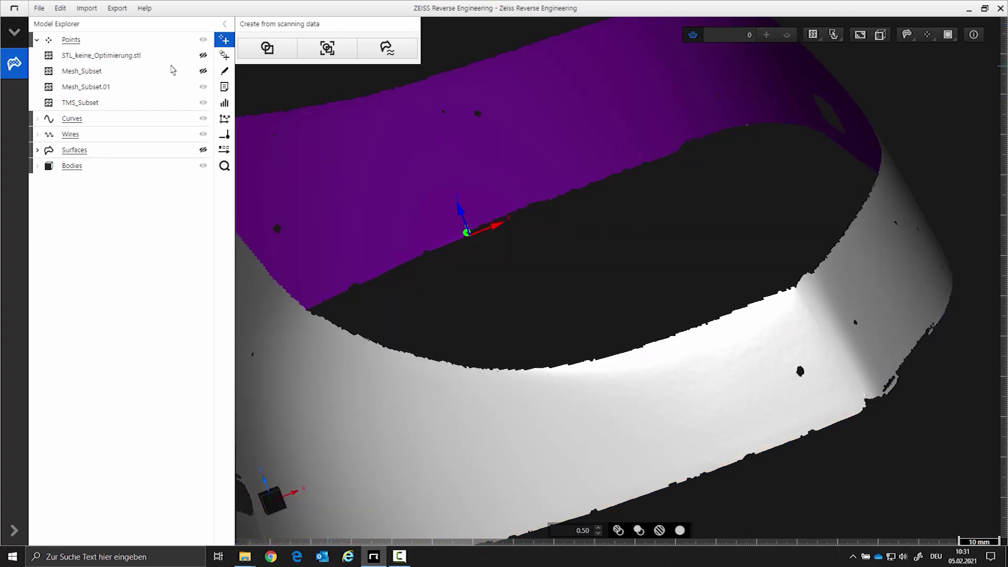
# Step: Turn off subselection and delete the interrupted side-wall mesh Mesh_Subset.01
pyautogui.click(692, 37)
pyautogui.click(85, 86)
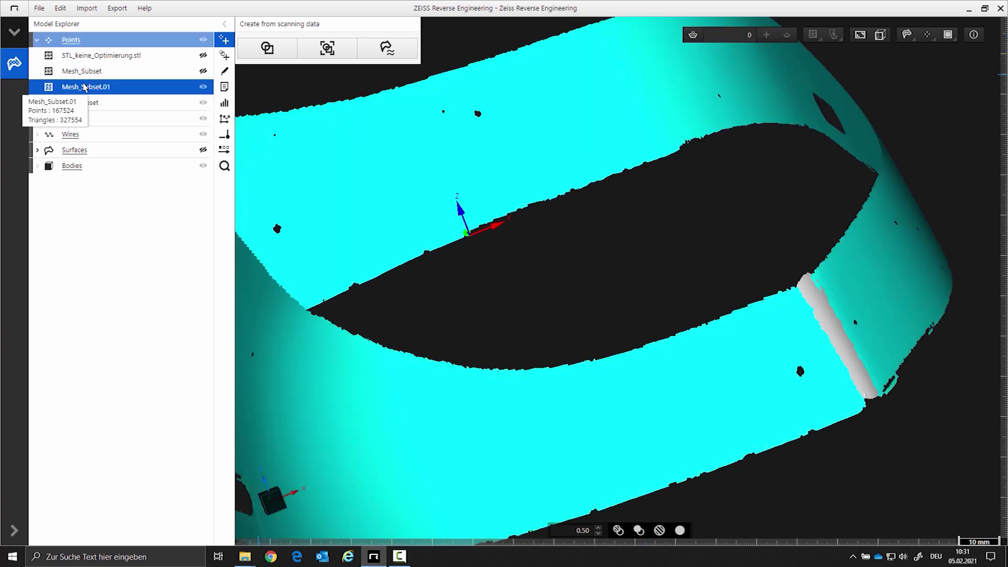
pyautogui.press('Delete')
# Step: Show only the middle opening's cone surface Best Fit.01 together with the side-wall mesh
pyautogui.moveTo(401, 427); pyautogui.dragTo(536, 342, button='middle')
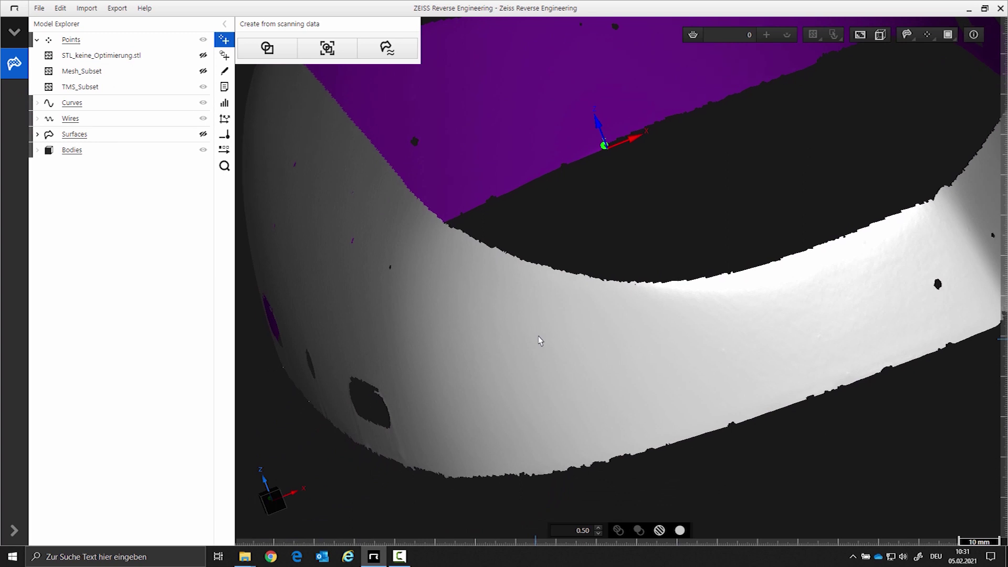
pyautogui.scroll(-2, 537, 332)
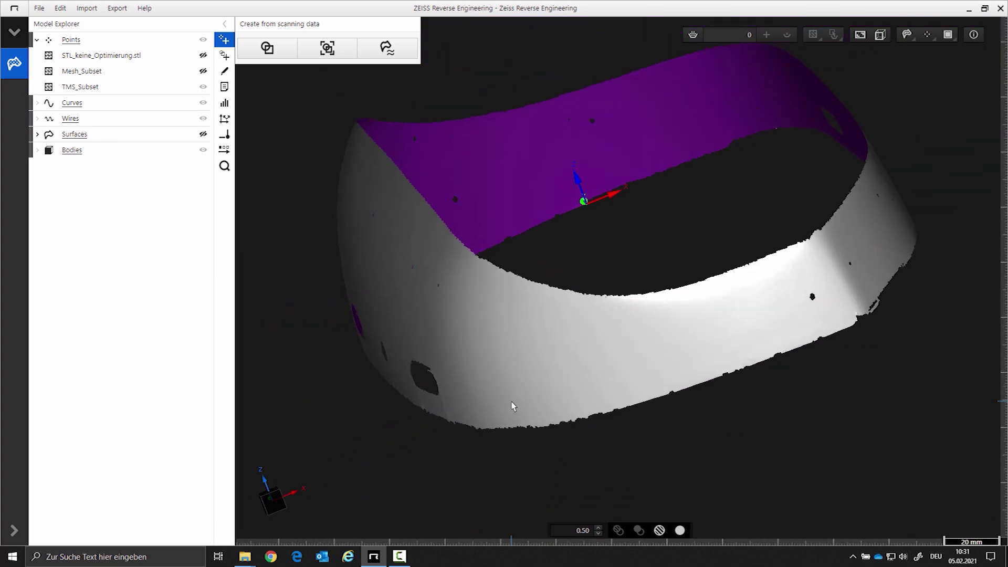
pyautogui.moveTo(511, 401); pyautogui.dragTo(617, 399, button='middle')
pyautogui.moveTo(616, 400); pyautogui.dragTo(457, 292)
pyautogui.click(36, 135)
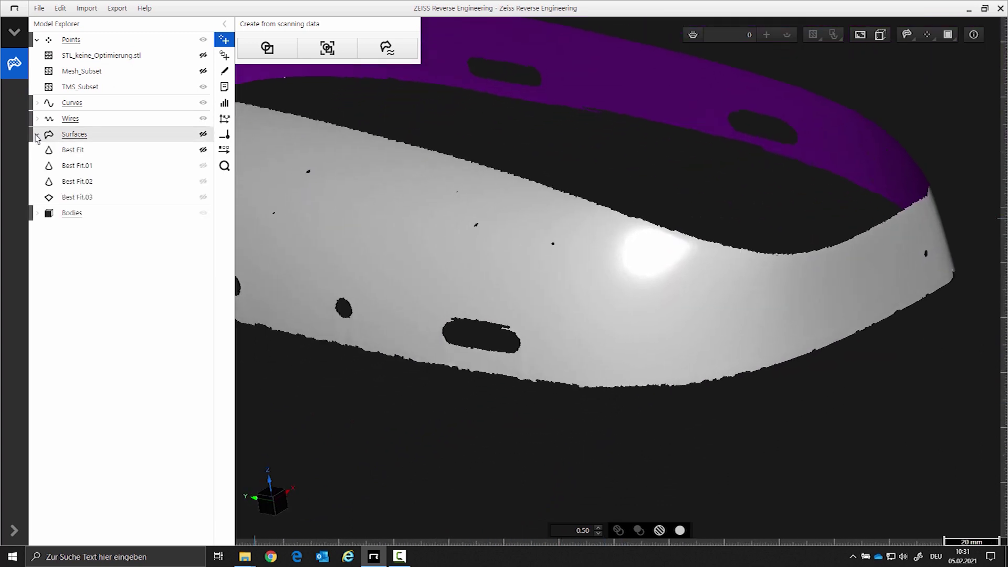
pyautogui.click(203, 166)
pyautogui.scroll(-4, 438, 220)
pyautogui.moveTo(563, 244); pyautogui.dragTo(713, 230, button='middle')
pyautogui.moveTo(585, 217); pyautogui.dragTo(700, 340, button='middle')
pyautogui.moveTo(700, 341)
pyautogui.mouseDown()
pyautogui.moveTo(630, 333)
pyautogui.moveTo(628, 357)
pyautogui.mouseUp()
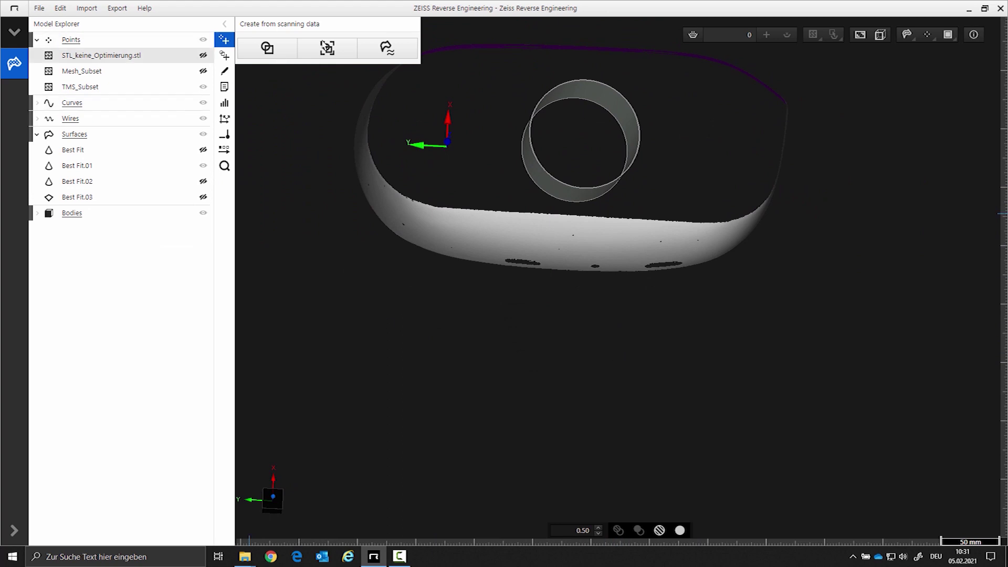
# Step: Start a surface approximation to points on the side-wall mesh TMS_Subset and set the target surface type to Cylinder
pyautogui.click(387, 48)
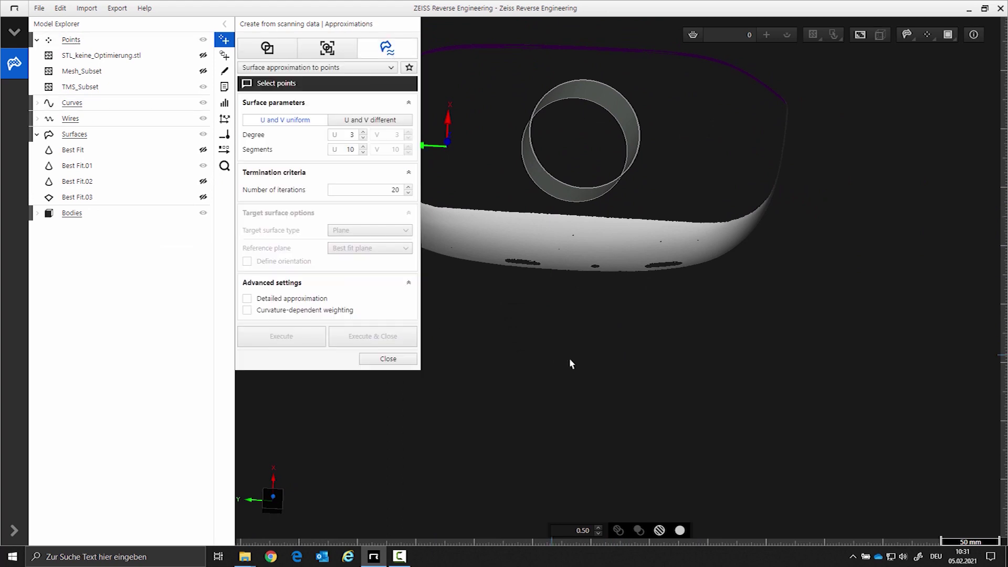
pyautogui.moveTo(588, 363)
pyautogui.mouseDown()
pyautogui.moveTo(642, 381)
pyautogui.moveTo(659, 304)
pyautogui.mouseUp()
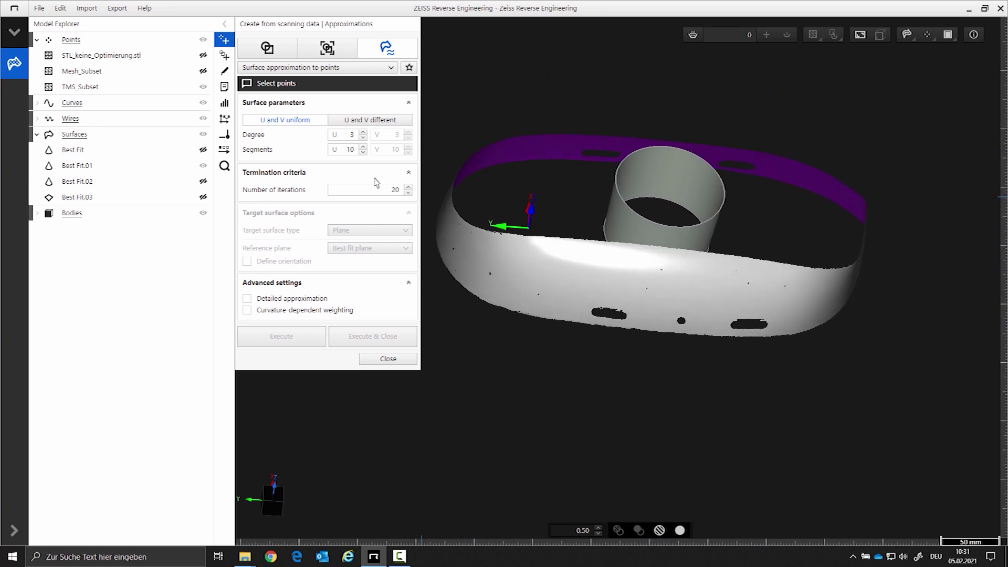
pyautogui.click(483, 257)
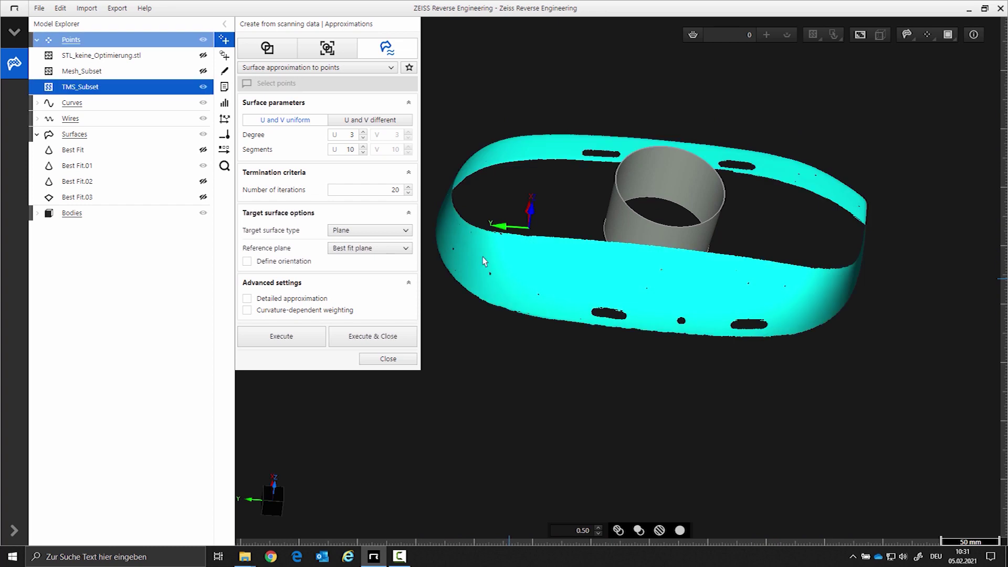
pyautogui.click(374, 231)
pyautogui.click(350, 255)
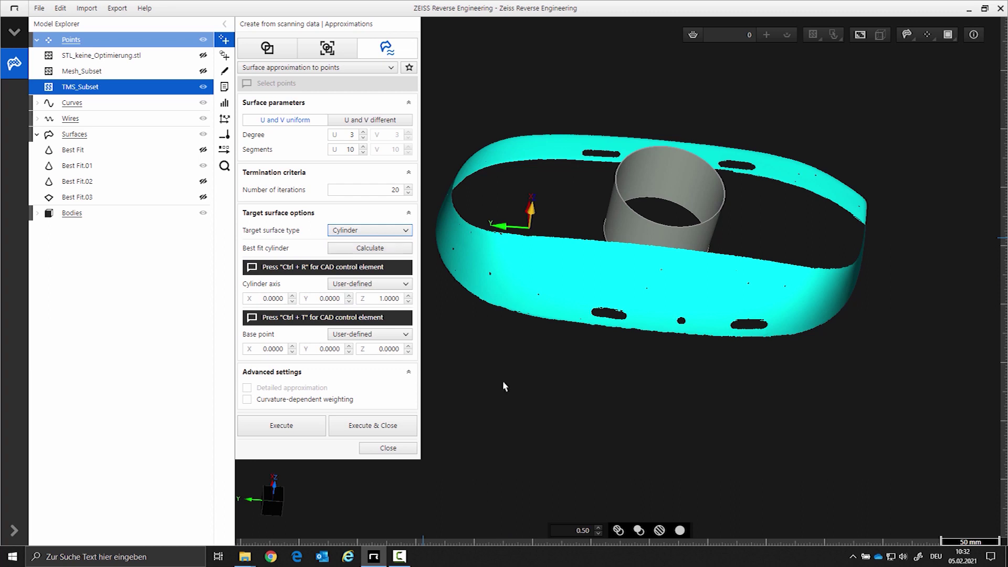
# Step: Define the target cylinder's axis from geometry, using the middle opening's cone surface
pyautogui.moveTo(548, 415); pyautogui.dragTo(601, 421, button='middle')
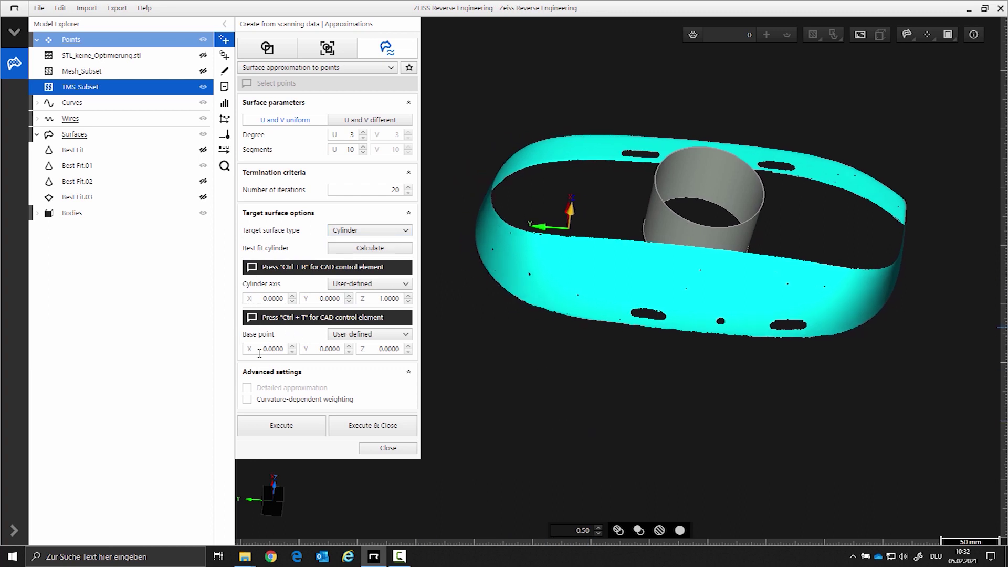
pyautogui.moveTo(549, 362); pyautogui.dragTo(556, 371, button='middle')
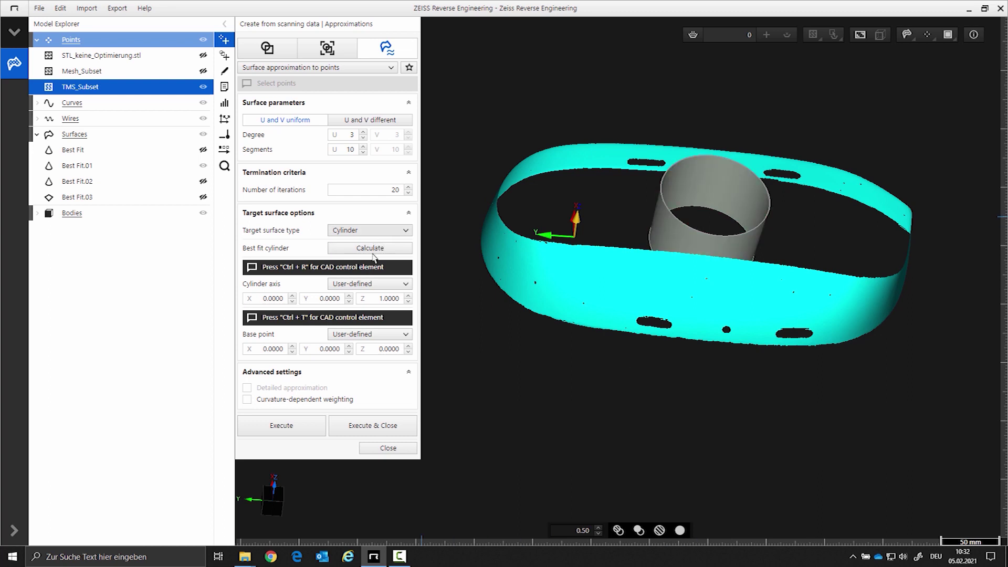
pyautogui.click(373, 285)
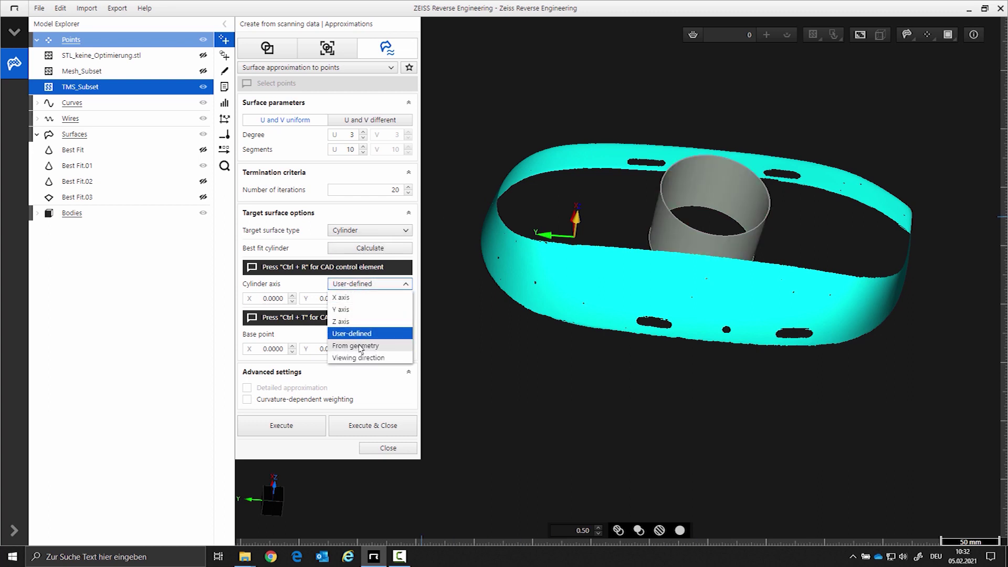
pyautogui.click(360, 347)
pyautogui.click(671, 243)
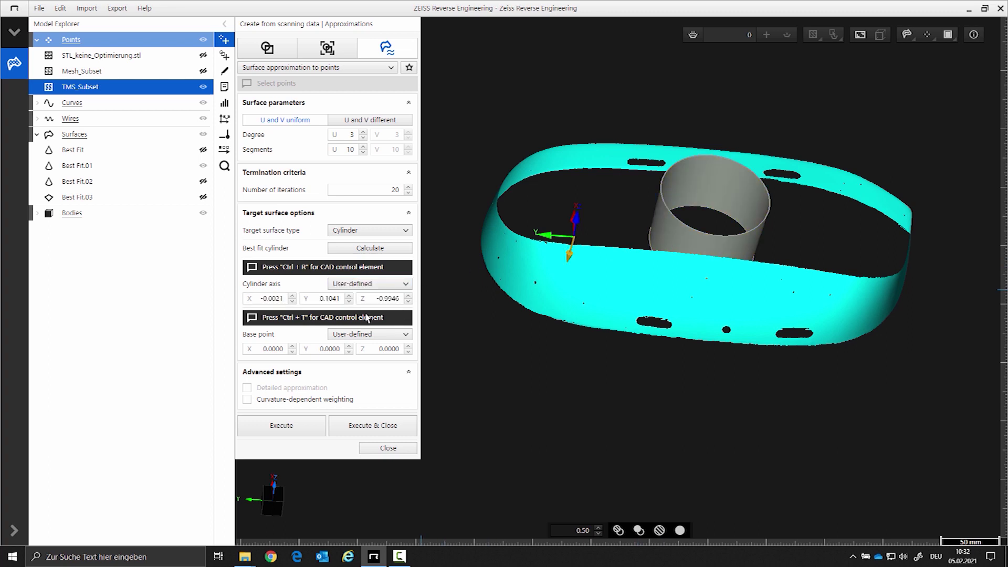
# Step: Place the target cylinder's base point at the center point of the middle opening cone's upper circular edge
pyautogui.click(356, 334)
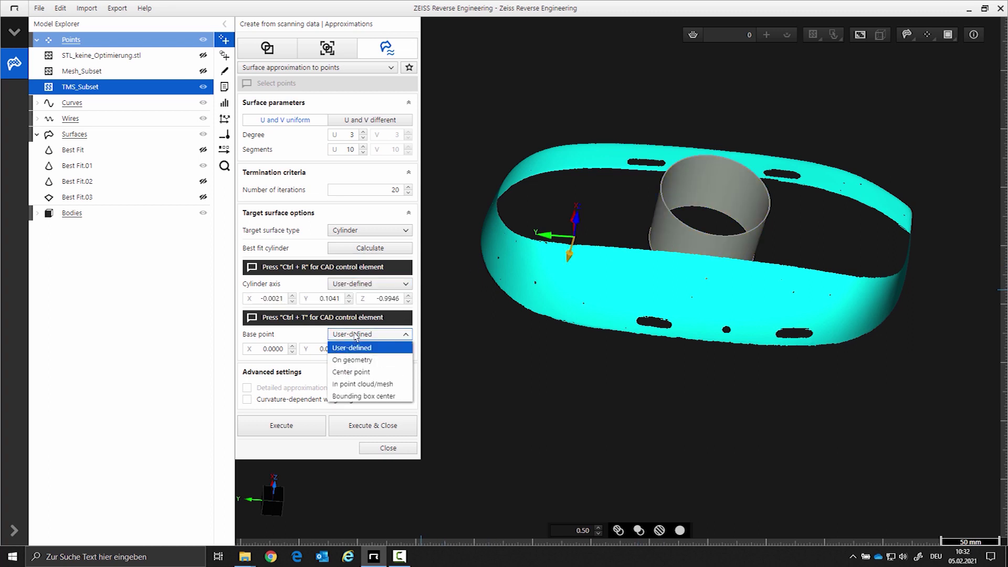
pyautogui.click(362, 372)
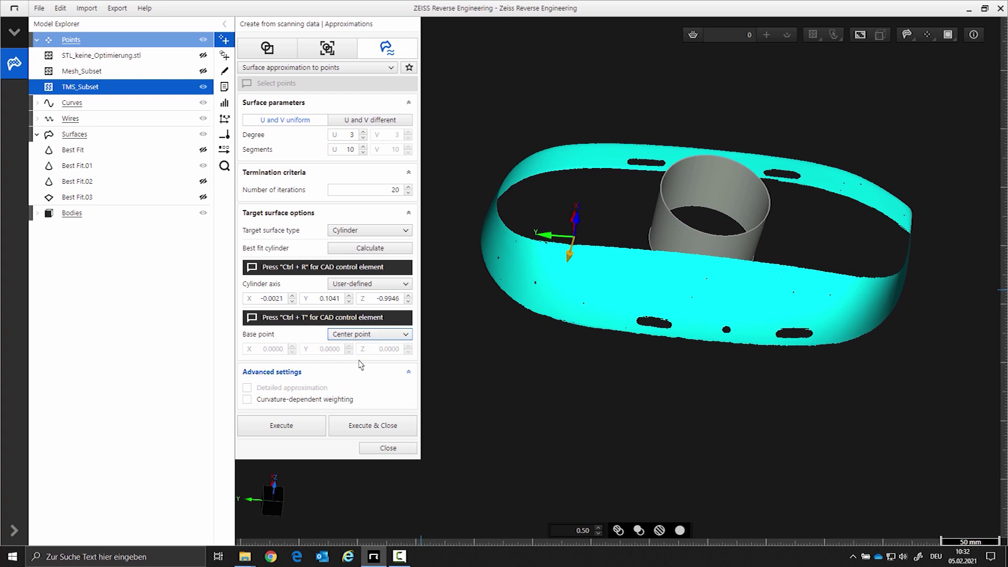
pyautogui.click(665, 209)
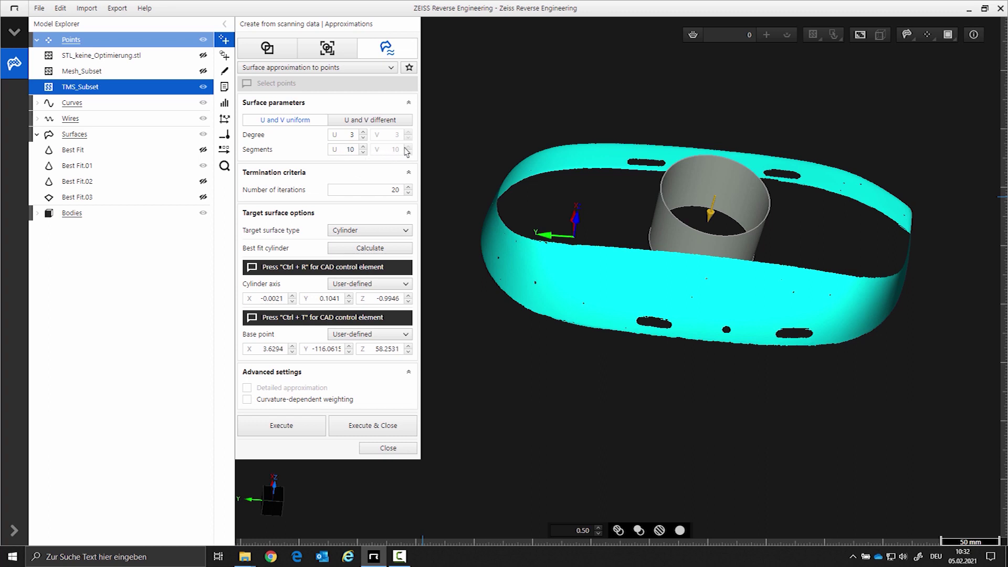
# Step: Use different U and V parameters with 120 U and 10 V segments, execute the side-wall approximation, and dismiss the iteration report
pyautogui.click(362, 121)
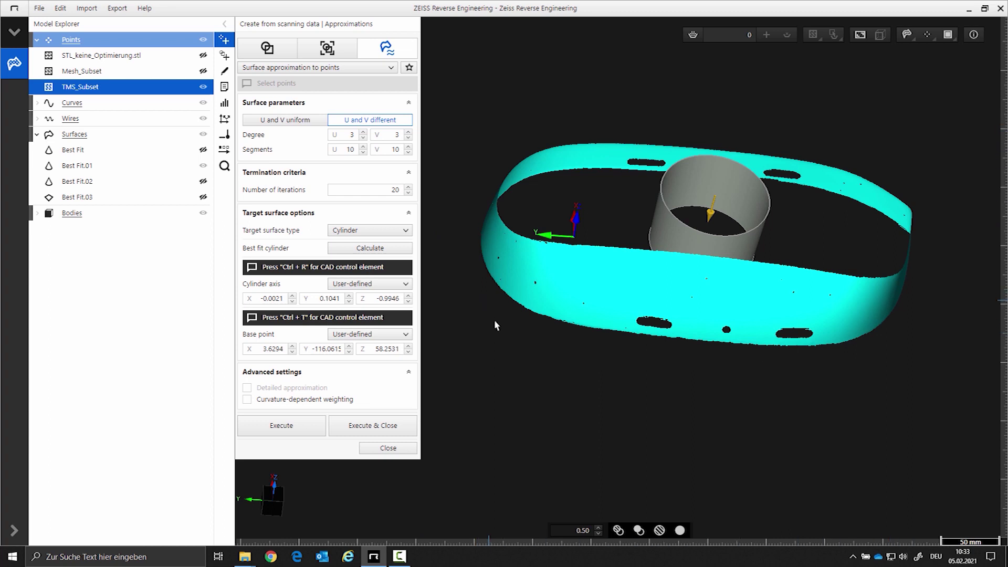
pyautogui.moveTo(499, 273); pyautogui.dragTo(512, 238, button='middle')
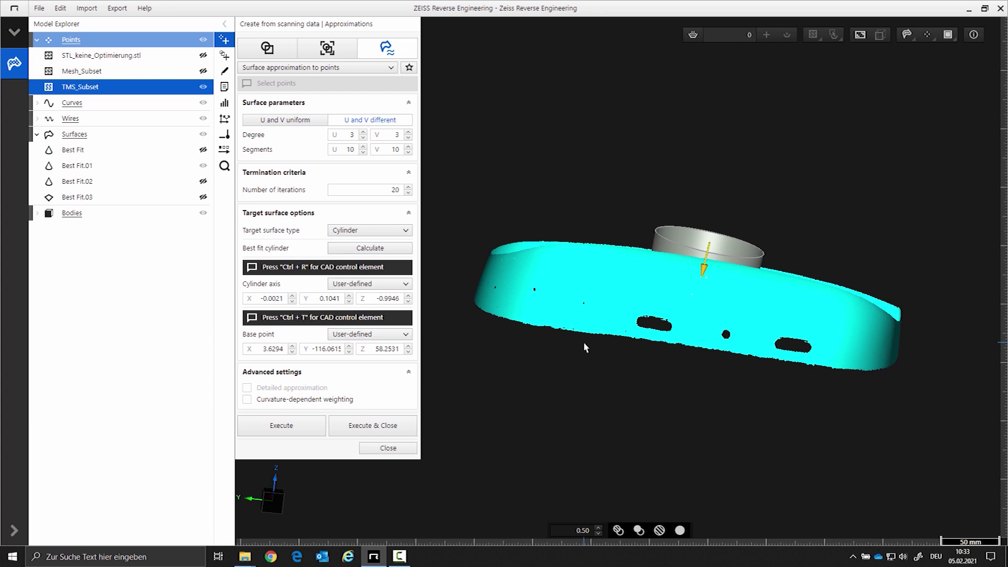
pyautogui.moveTo(619, 297)
pyautogui.mouseDown(button='middle')
pyautogui.moveTo(613, 334)
pyautogui.moveTo(625, 273)
pyautogui.mouseUp(button='middle')
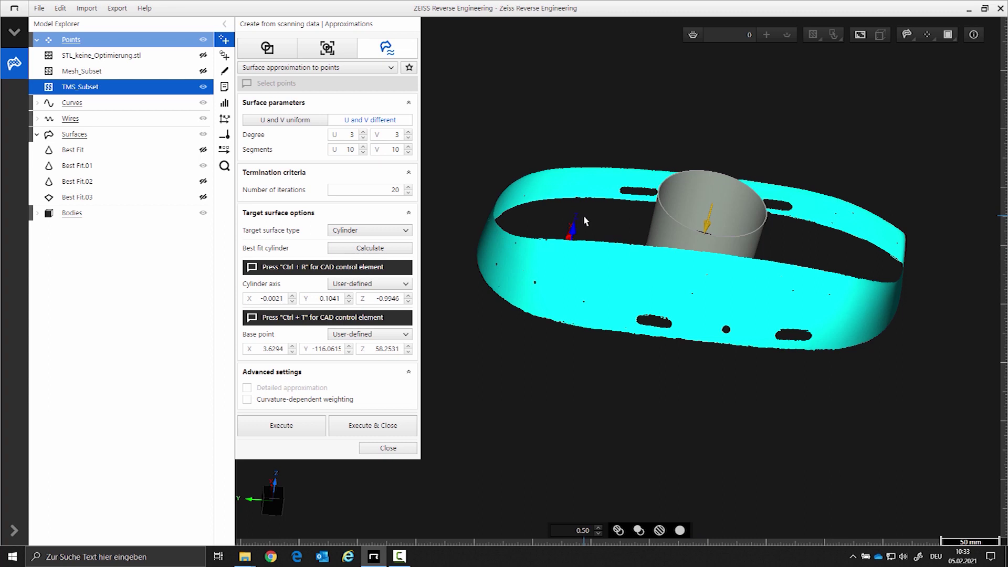
pyautogui.click(344, 150)
pyautogui.moveTo(347, 149); pyautogui.dragTo(386, 143)
pyautogui.click(375, 426)
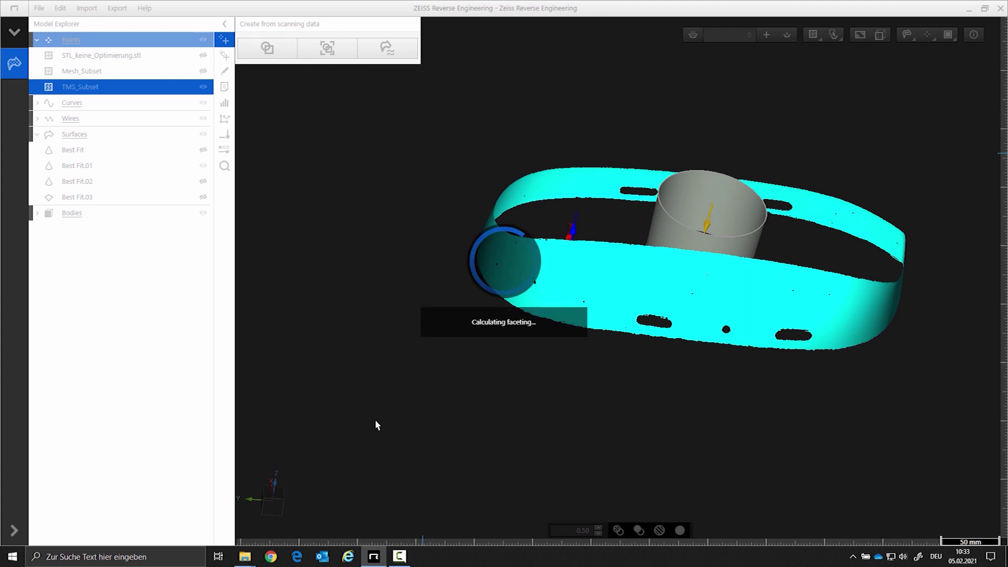
pyautogui.moveTo(467, 389); pyautogui.dragTo(326, 381, button='middle')
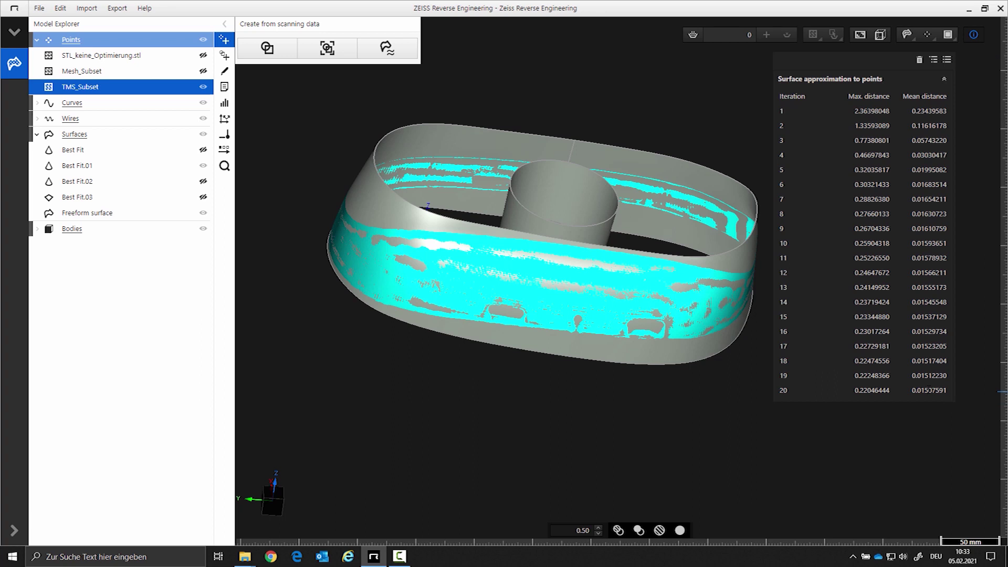
pyautogui.click(973, 35)
pyautogui.moveTo(550, 306); pyautogui.dragTo(674, 337, button='middle')
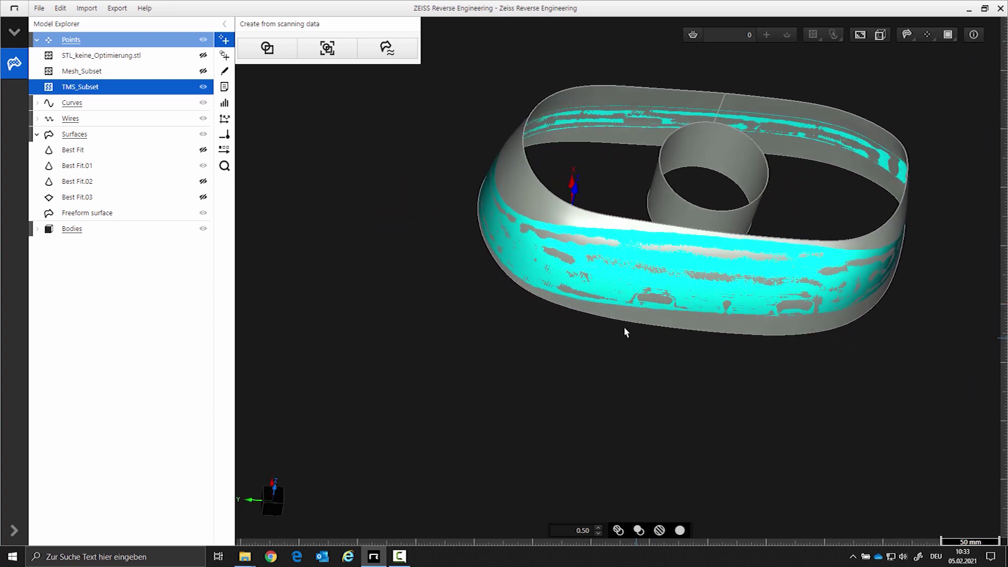
# Step: Hide the side-wall mesh and all surfaces, then show and select only the top-face mesh Mesh_Subset
pyautogui.click(203, 87)
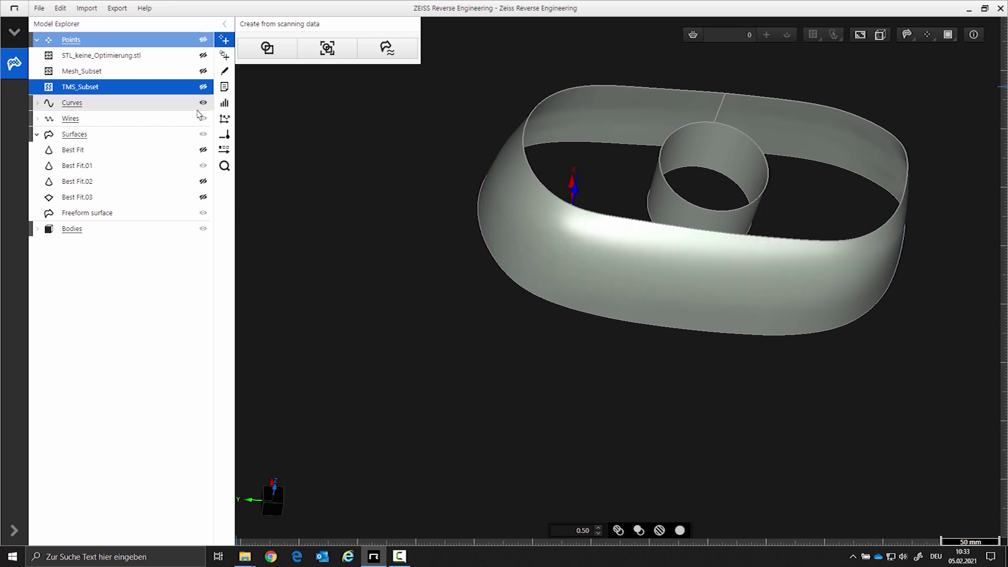
pyautogui.click(203, 134)
pyautogui.click(203, 71)
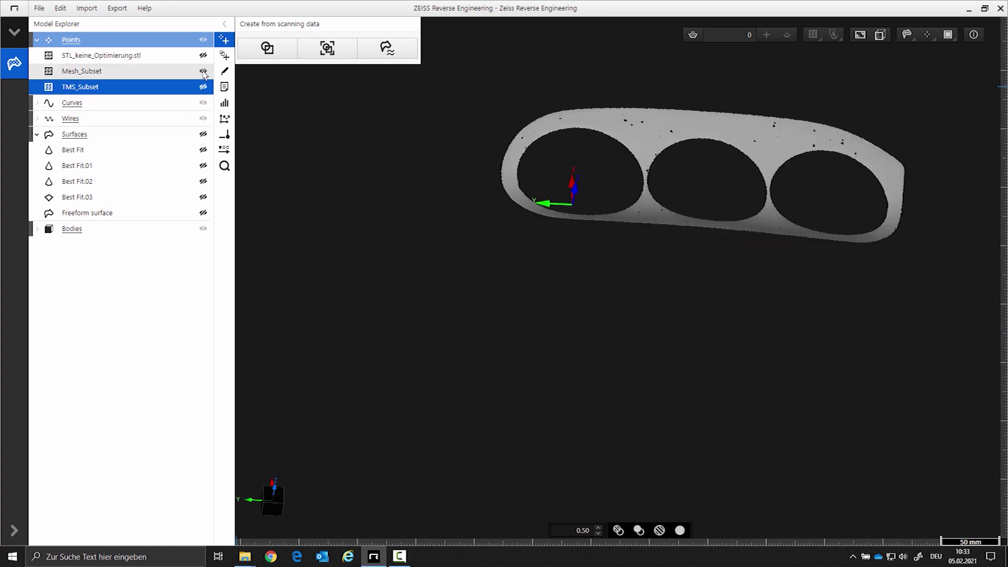
pyautogui.click(640, 138)
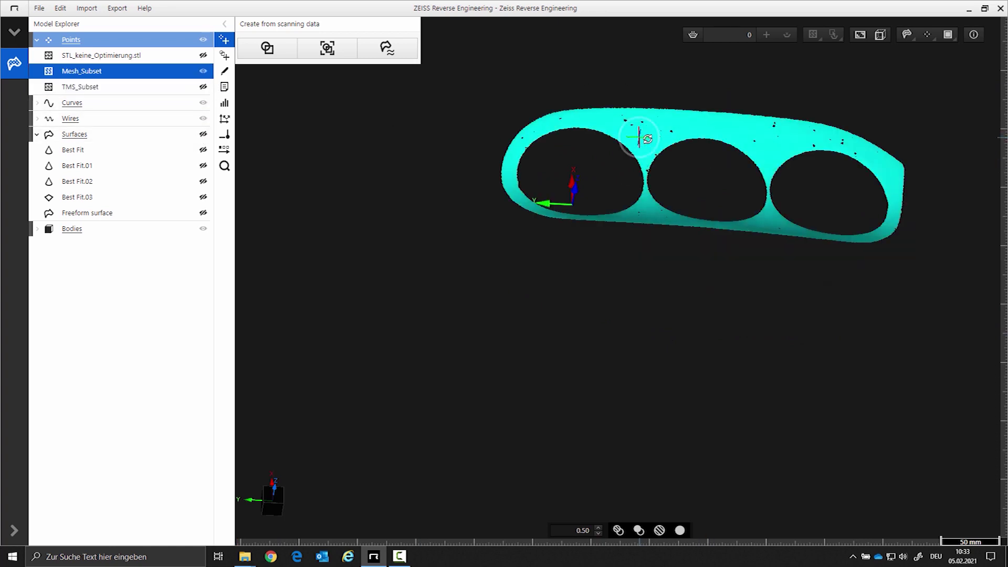
pyautogui.moveTo(658, 139); pyautogui.dragTo(758, 177, button='middle')
pyautogui.scroll(3, 759, 176)
pyautogui.moveTo(742, 221); pyautogui.dragTo(748, 196, button='middle')
pyautogui.moveTo(749, 195); pyautogui.dragTo(640, 209)
pyautogui.moveTo(639, 210); pyautogui.dragTo(615, 259, button='middle')
pyautogui.moveTo(615, 260); pyautogui.dragTo(609, 277, button='right')
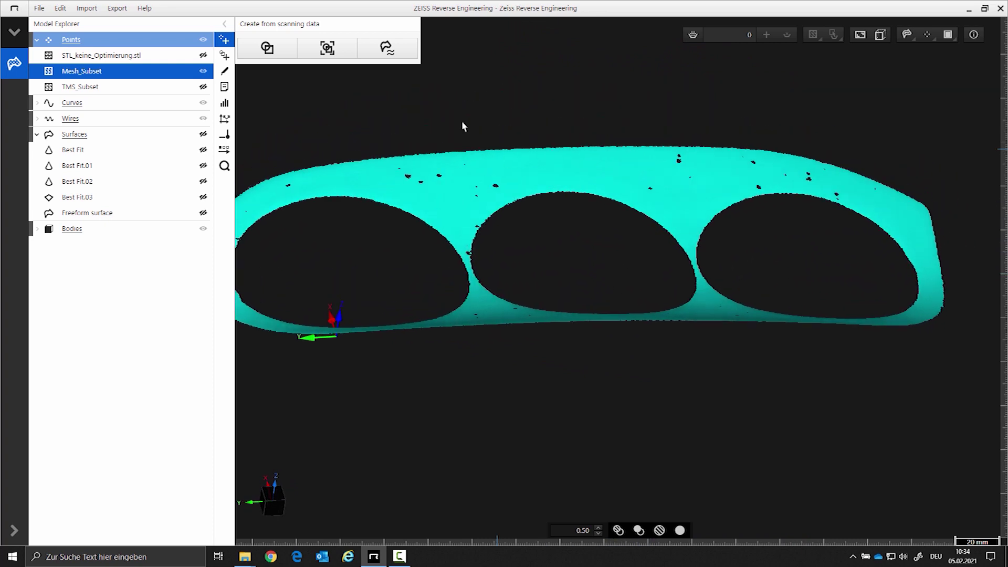
# Step: Start a surface approximation of Mesh_Subset with a plane as target surface, using 30 U segments and 15 V segments
pyautogui.click(401, 54)
pyautogui.moveTo(518, 281); pyautogui.dragTo(676, 215, button='right')
pyautogui.scroll(-3, 672, 209)
pyautogui.moveTo(669, 198); pyautogui.dragTo(605, 265, button='middle')
pyautogui.moveTo(607, 269); pyautogui.dragTo(625, 314)
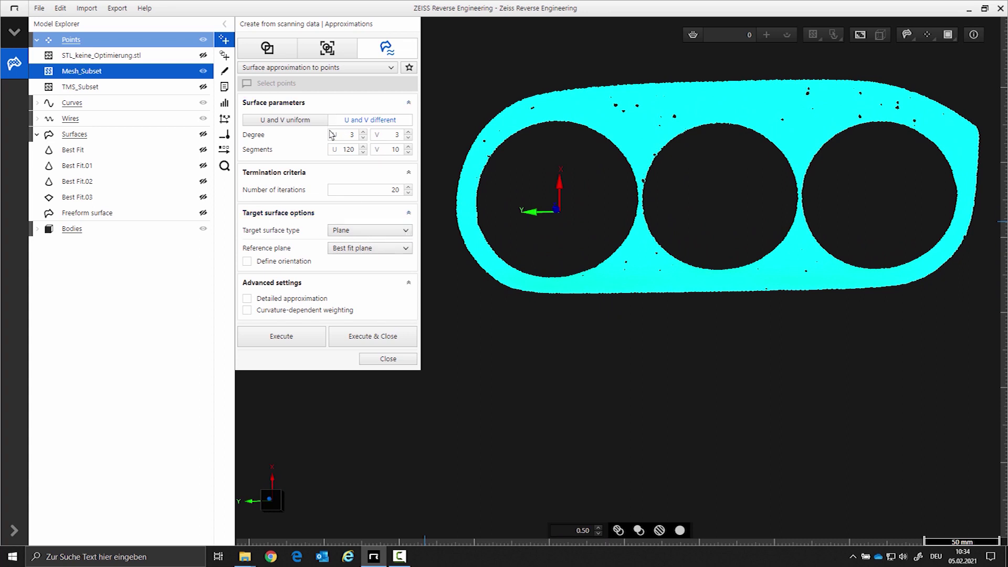
pyautogui.doubleClick(351, 150)
pyautogui.write('30')
pyautogui.press('Tab')
pyautogui.write('15')
pyautogui.press('Tab')
# Step: Define the target plane's orientation by rotating it slightly to align with the top face, execute the approximation, and dismiss the report
pyautogui.moveTo(514, 353); pyautogui.dragTo(519, 375, button='middle')
pyautogui.scroll(-2, 518, 374)
pyautogui.click(247, 261)
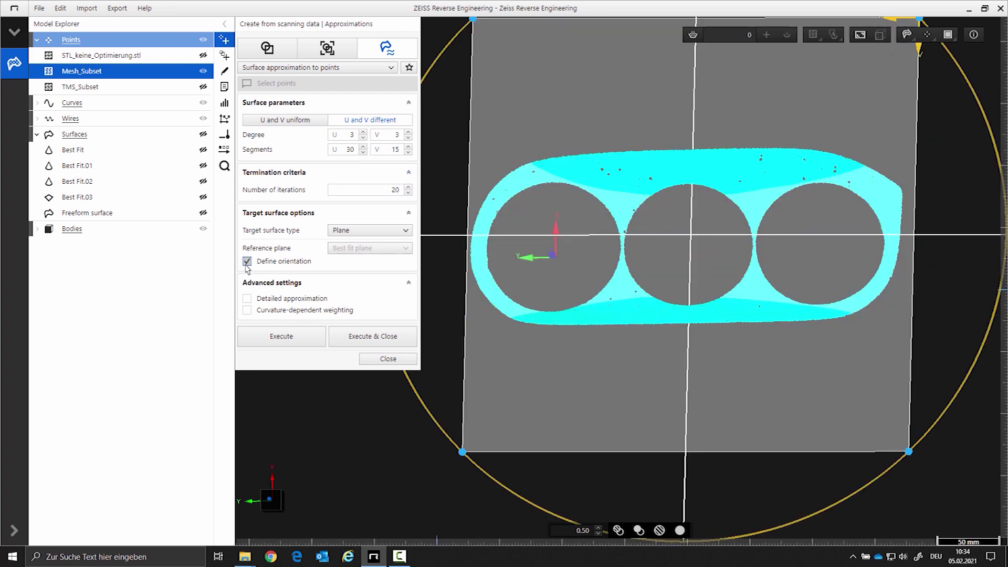
pyautogui.scroll(-3, 505, 276)
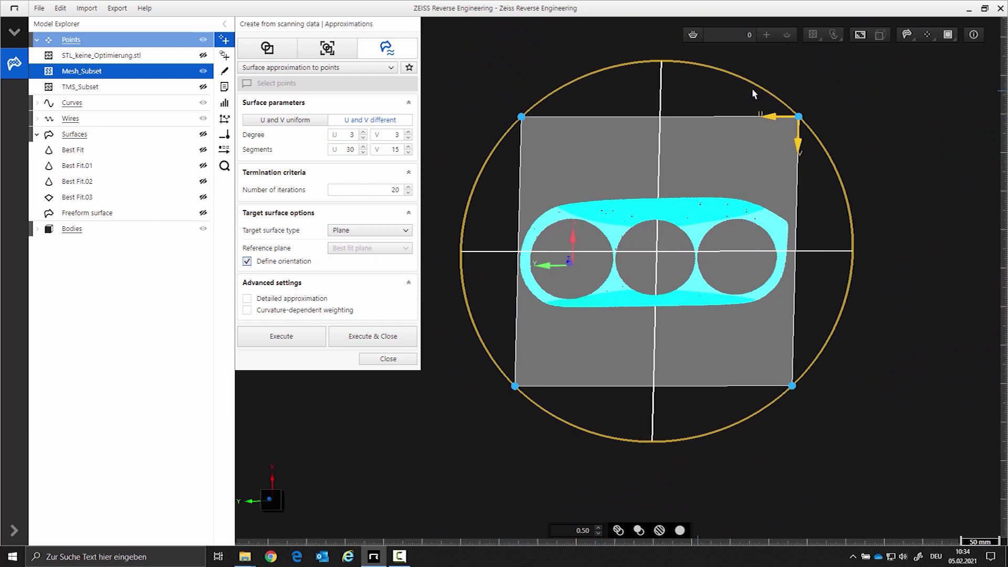
pyautogui.moveTo(802, 117)
pyautogui.mouseDown()
pyautogui.moveTo(765, 71)
pyautogui.moveTo(792, 108)
pyautogui.mouseUp()
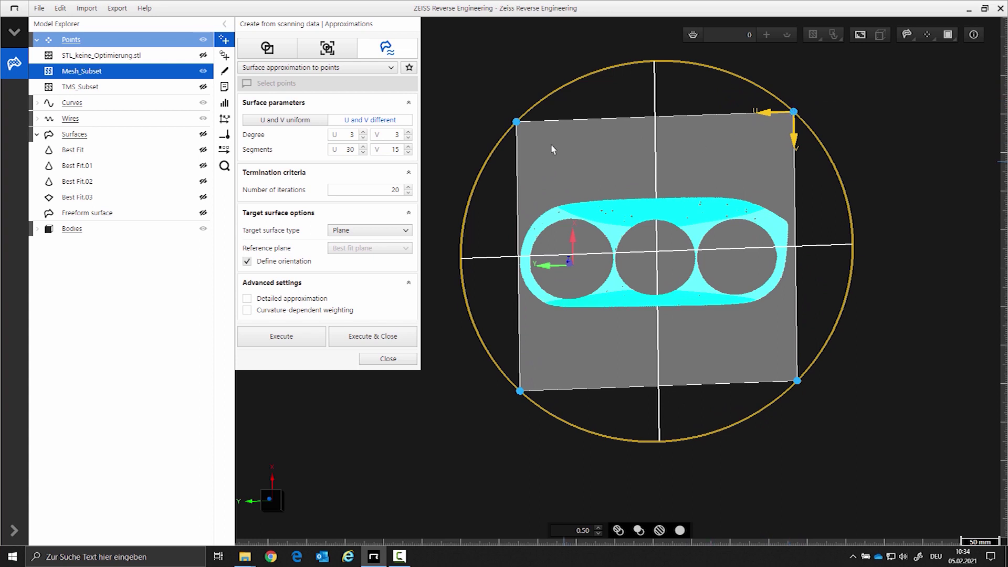
pyautogui.click(379, 336)
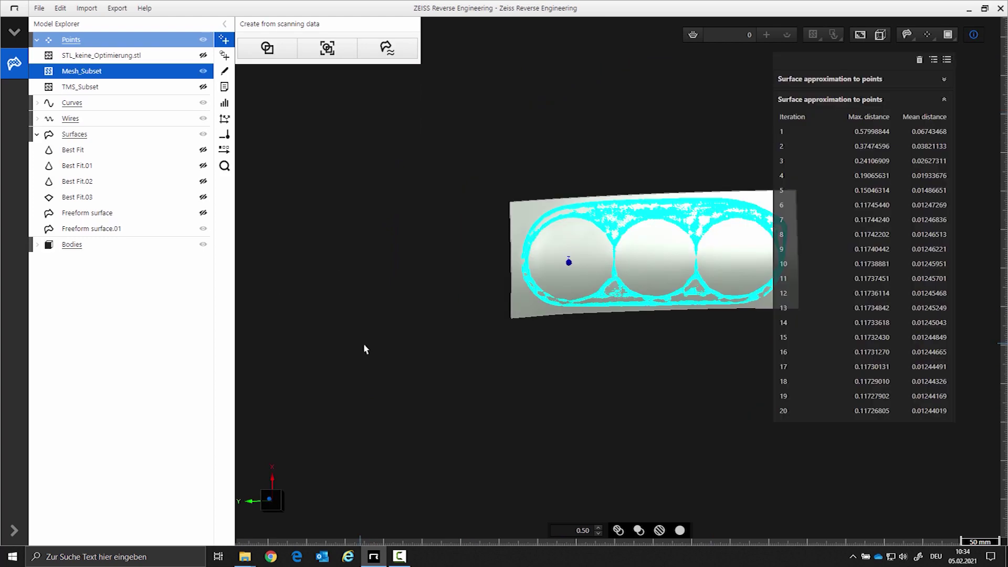
pyautogui.click(974, 36)
# Step: Hide the mesh Mesh_Subset and show all cone, plane and freeform surfaces together
pyautogui.click(204, 72)
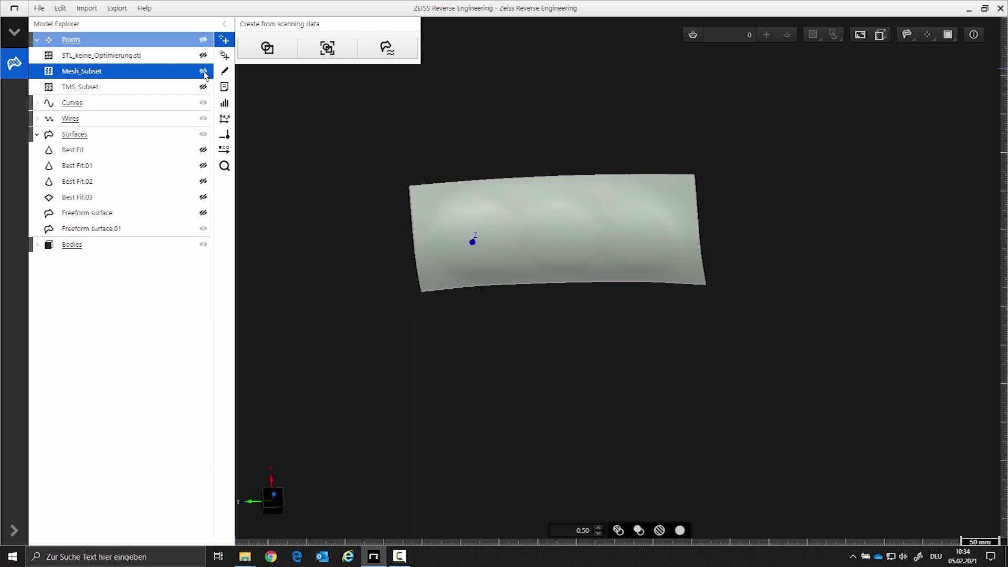
pyautogui.click(203, 135)
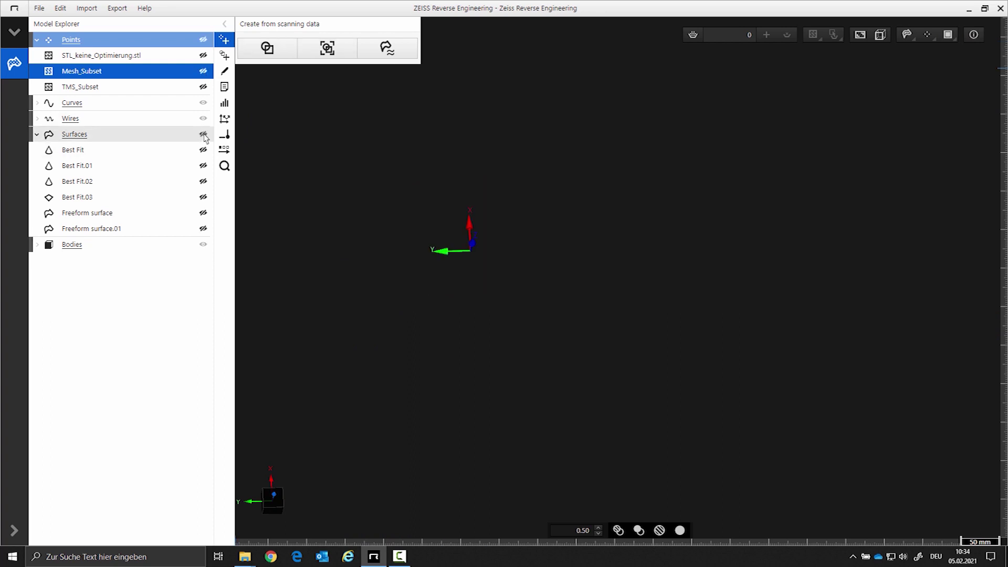
pyautogui.click(204, 134)
pyautogui.moveTo(440, 359); pyautogui.dragTo(524, 357, button='middle')
pyautogui.scroll(4, 481, 331)
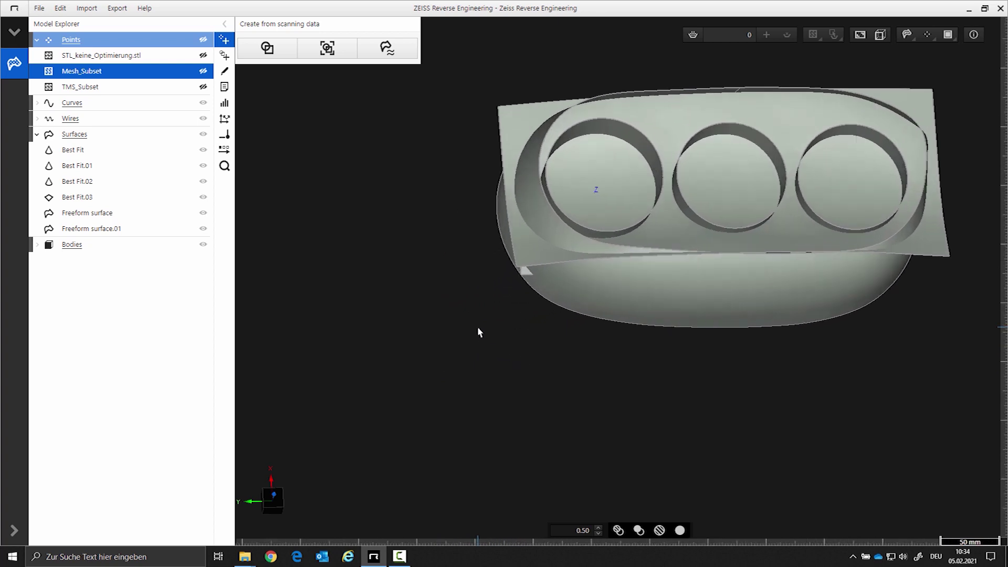
pyautogui.moveTo(473, 328)
pyautogui.mouseDown(button='middle')
pyautogui.moveTo(497, 288)
pyautogui.moveTo(538, 288)
pyautogui.moveTo(527, 273)
pyautogui.moveTo(448, 288)
pyautogui.mouseUp(button='middle')
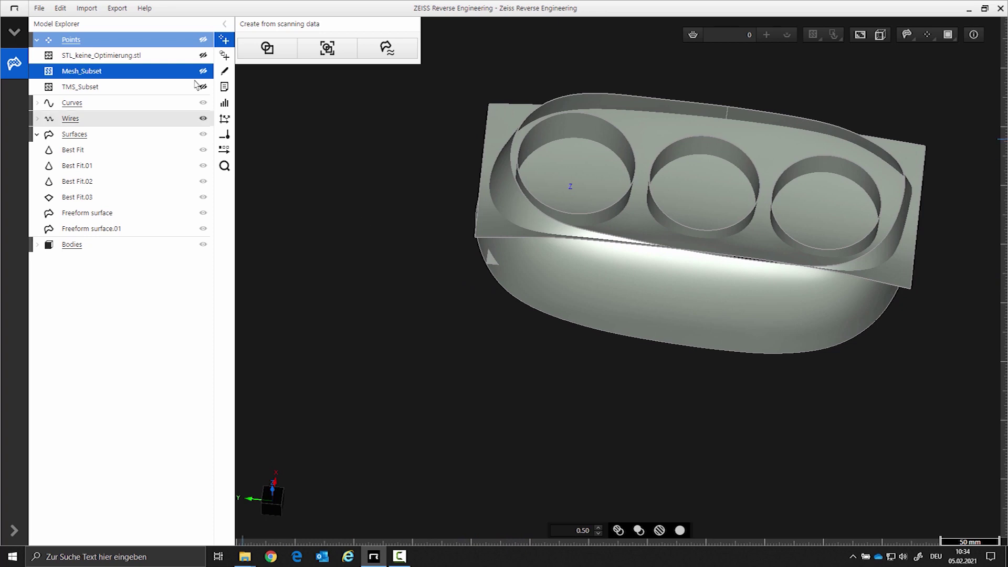
# Step: Extend the upper boundary edge of the side-wall freeform surface by a distance of 4
pyautogui.click(226, 73)
pyautogui.click(402, 50)
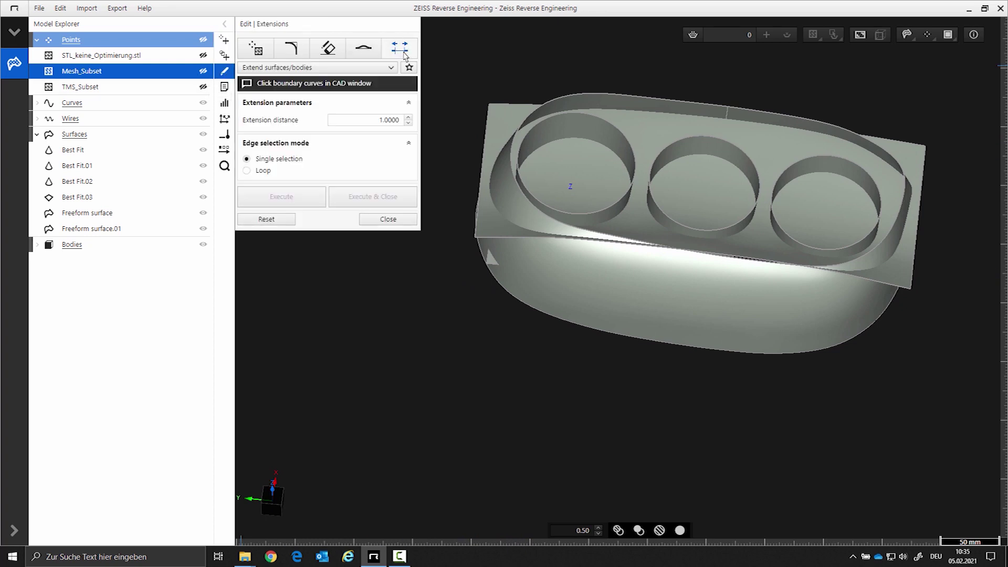
pyautogui.click(364, 124)
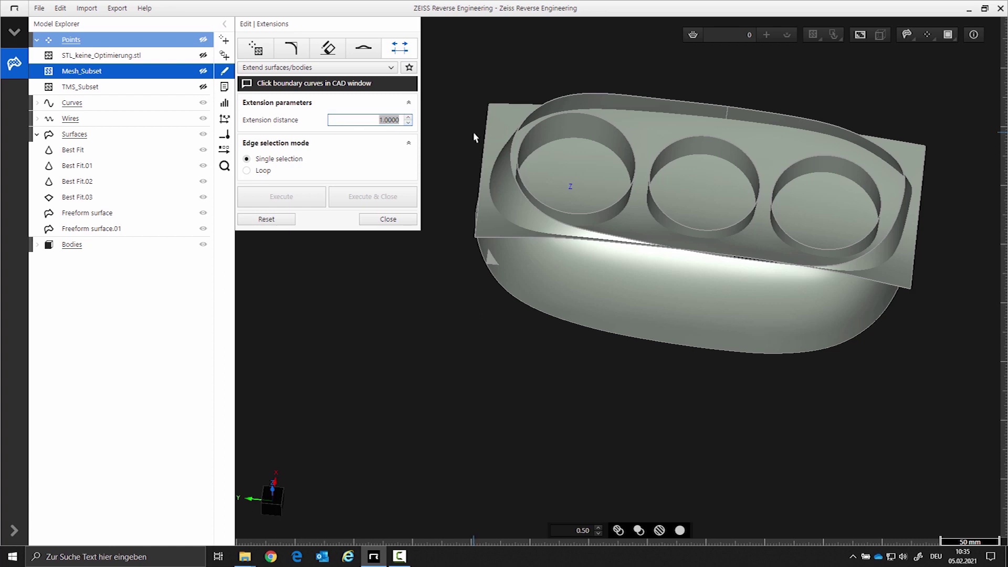
pyautogui.scroll(3, 677, 277)
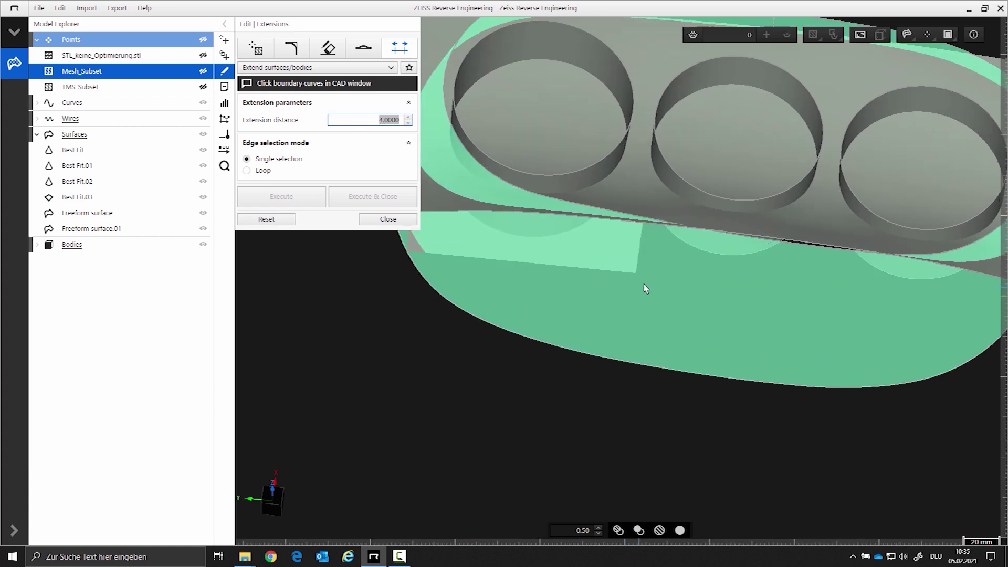
pyautogui.click(646, 219)
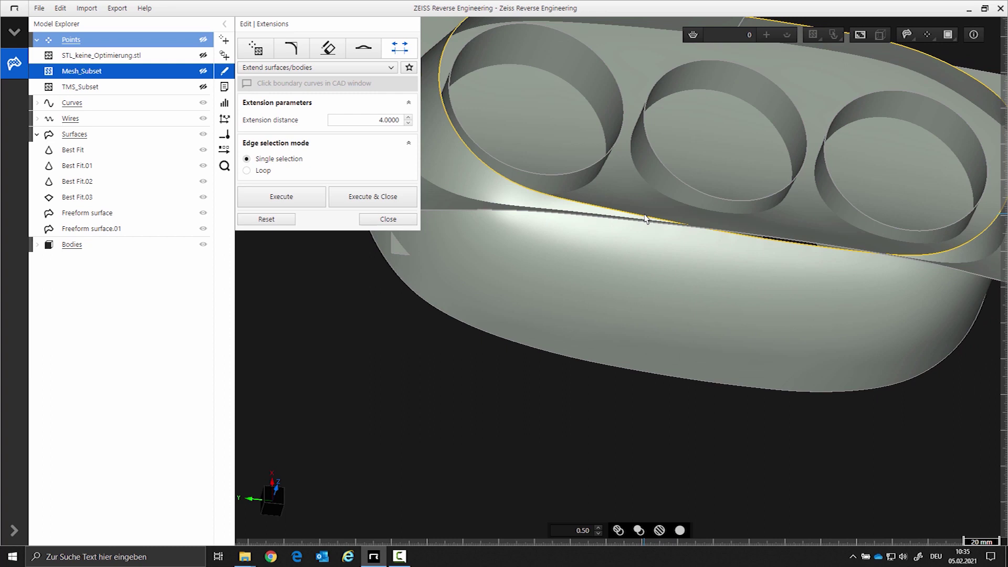
pyautogui.click(288, 199)
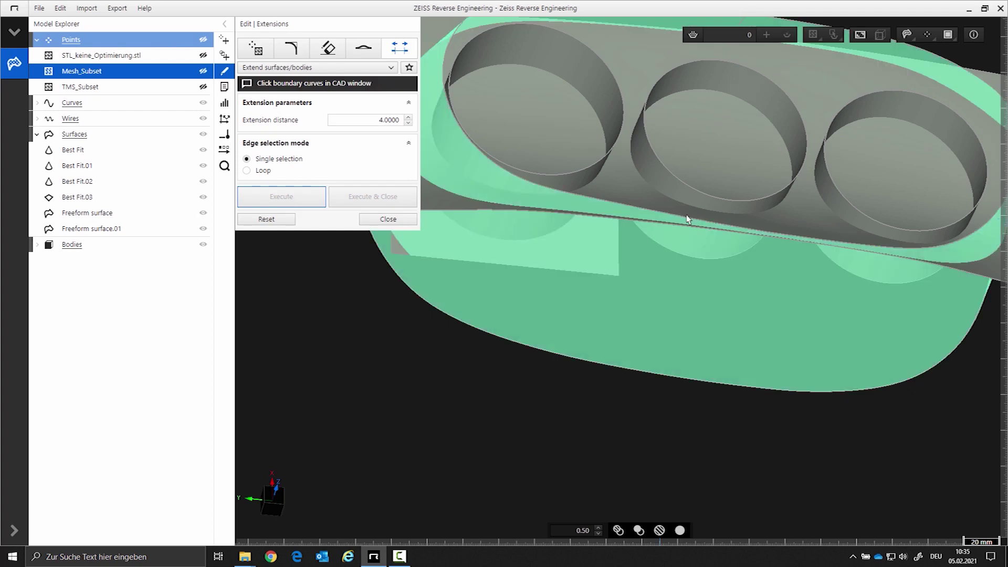
# Step: Extend the near long edge of the top freeform surface by a distance of 4 and finish extending surfaces
pyautogui.moveTo(686, 215); pyautogui.dragTo(714, 290, button='middle')
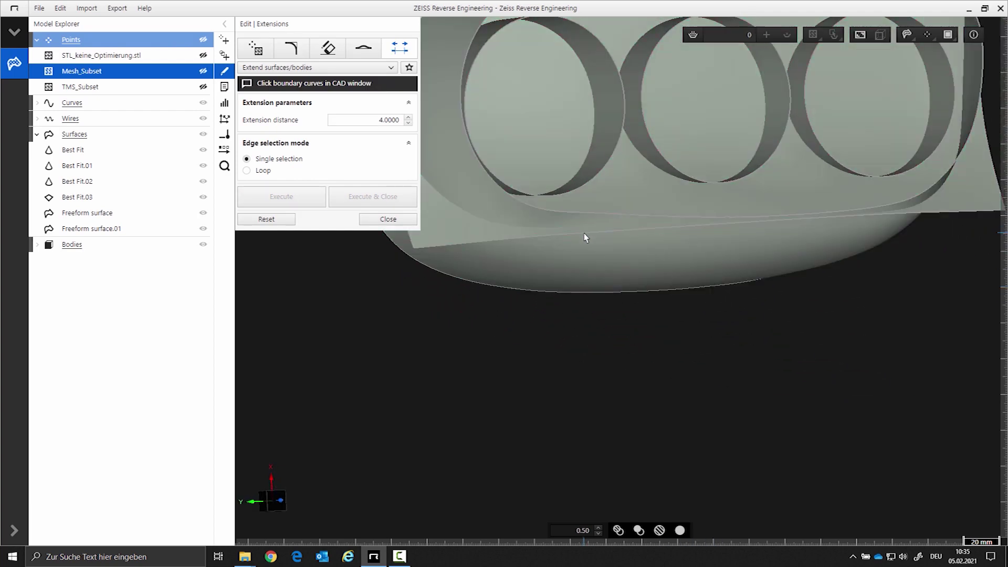
pyautogui.click(584, 233)
pyautogui.click(310, 202)
pyautogui.moveTo(553, 319)
pyautogui.mouseDown(button='middle')
pyautogui.moveTo(591, 434)
pyautogui.moveTo(563, 338)
pyautogui.mouseUp(button='middle')
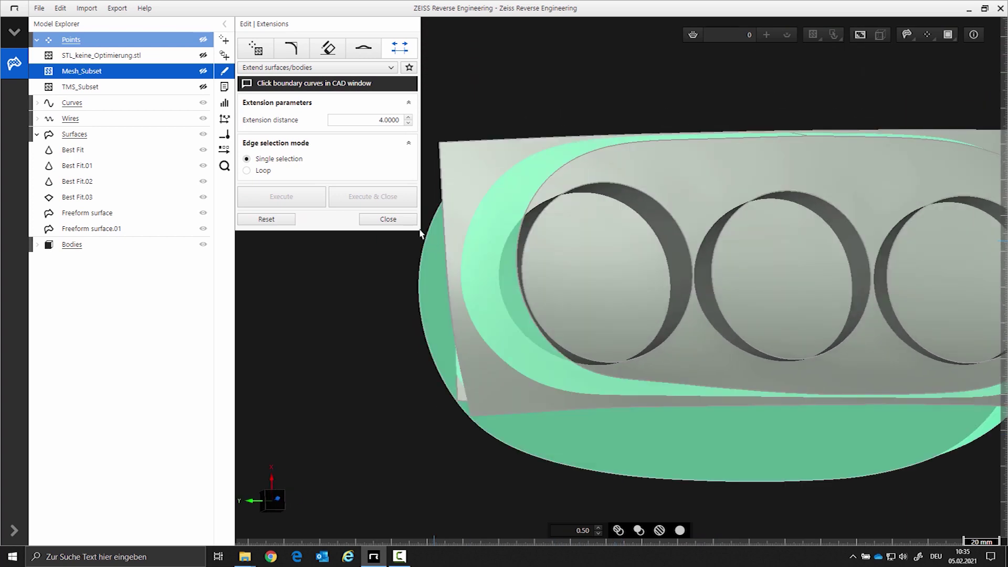
pyautogui.click(406, 223)
# Step: Combine all cone, plane and freeform surfaces with Combine elements, and delete the original surfaces
pyautogui.click(96, 138)
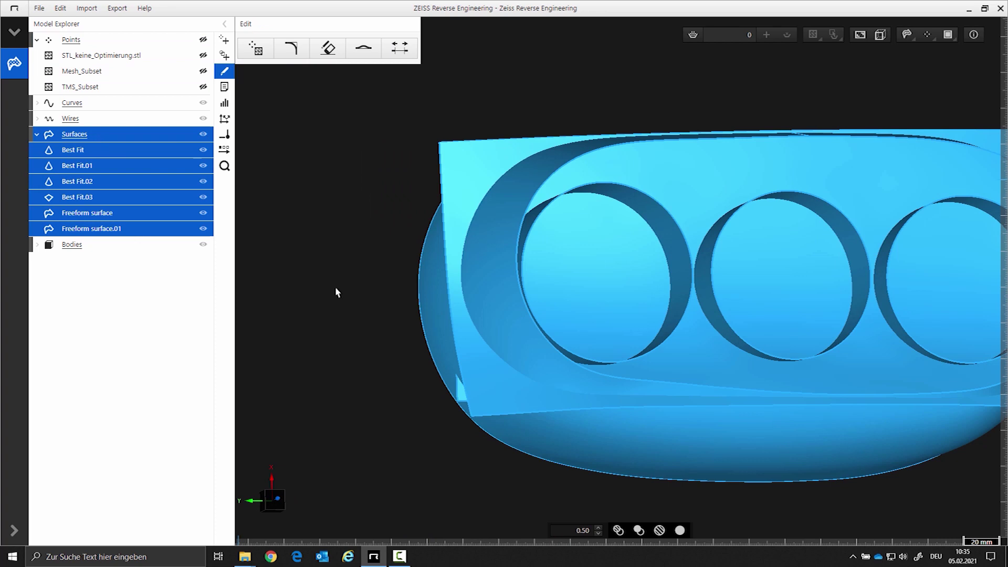
pyautogui.scroll(-5, 479, 292)
pyautogui.click(224, 55)
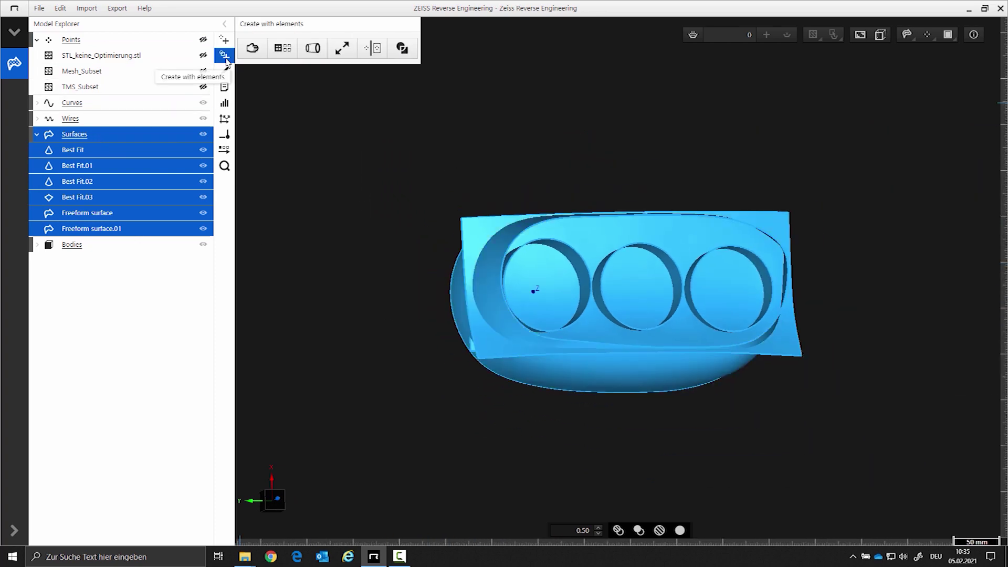
pyautogui.click(402, 48)
pyautogui.click(313, 67)
pyautogui.click(309, 94)
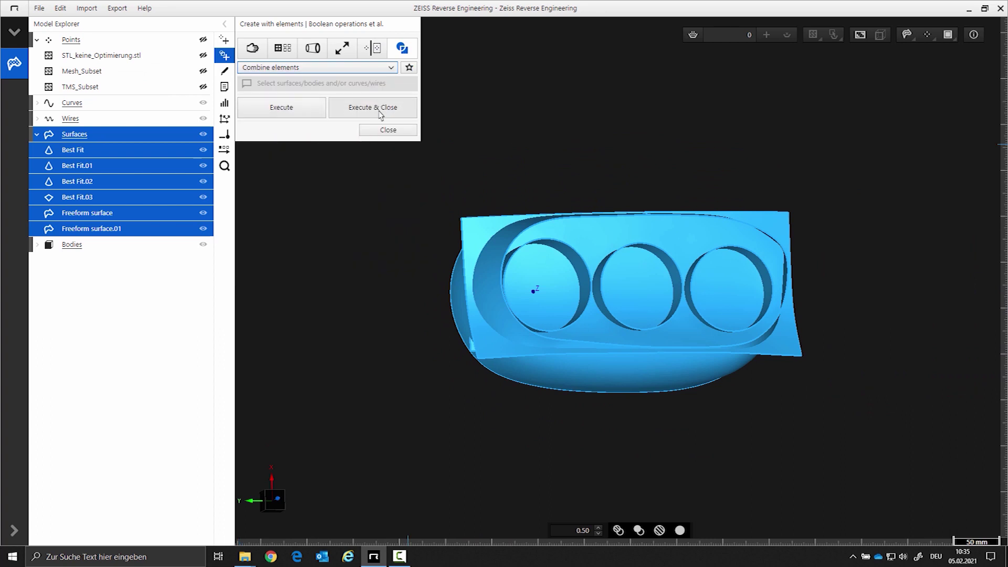
pyautogui.click(379, 107)
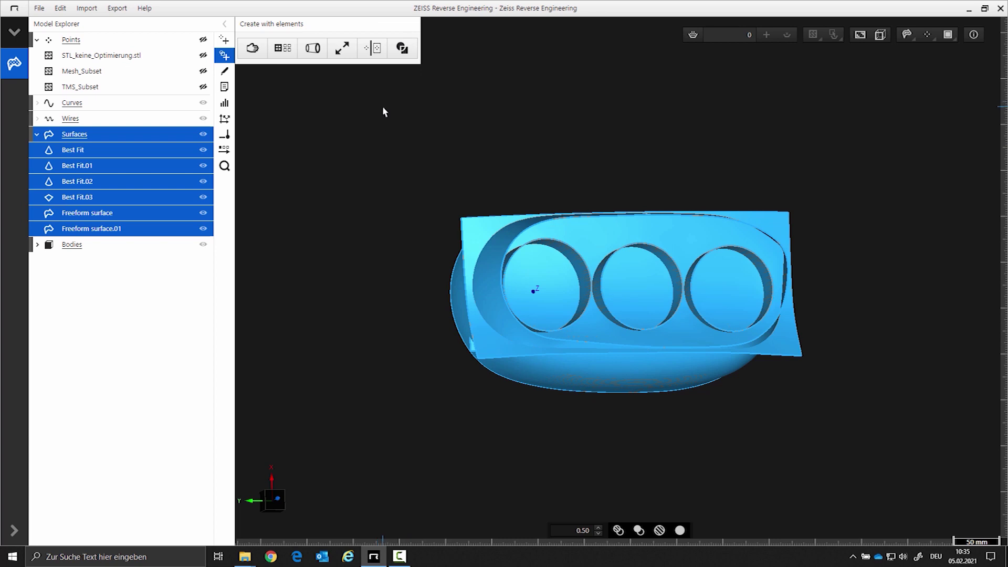
pyautogui.rightClick(82, 154)
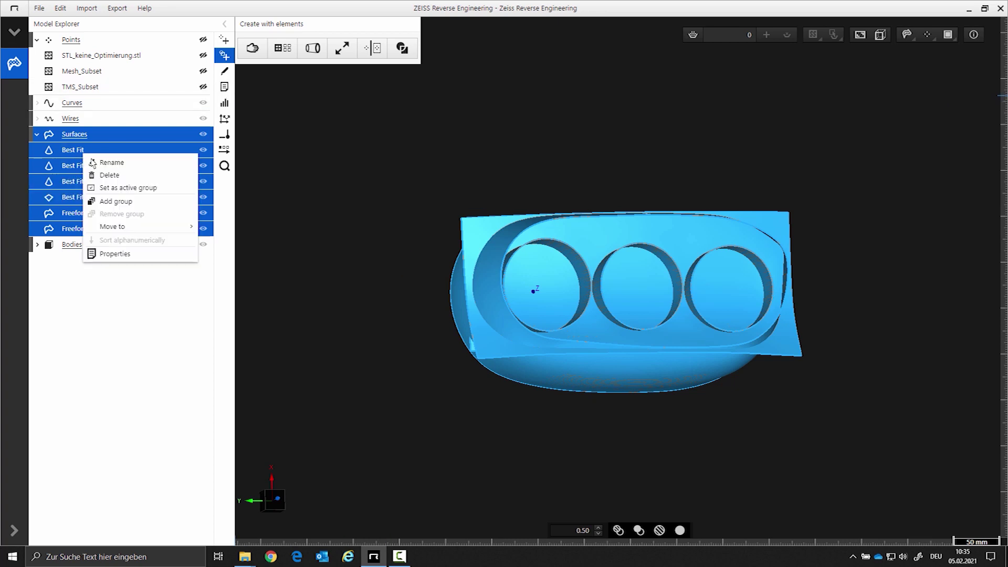
pyautogui.click(111, 177)
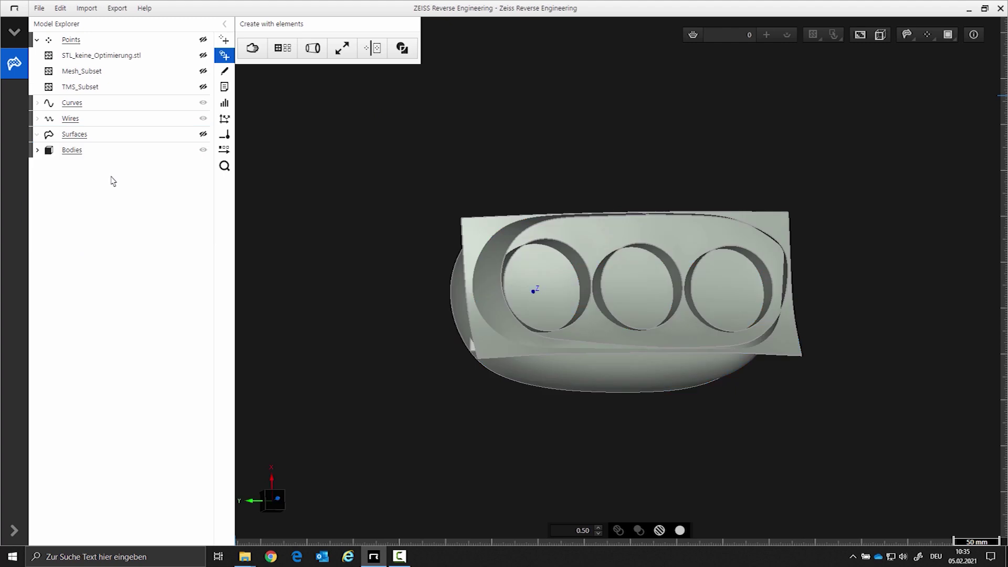
# Step: Remove the body's overhanging top surface, the side wall's excess above it, and the surplus surfaces at the three round openings
pyautogui.click(38, 151)
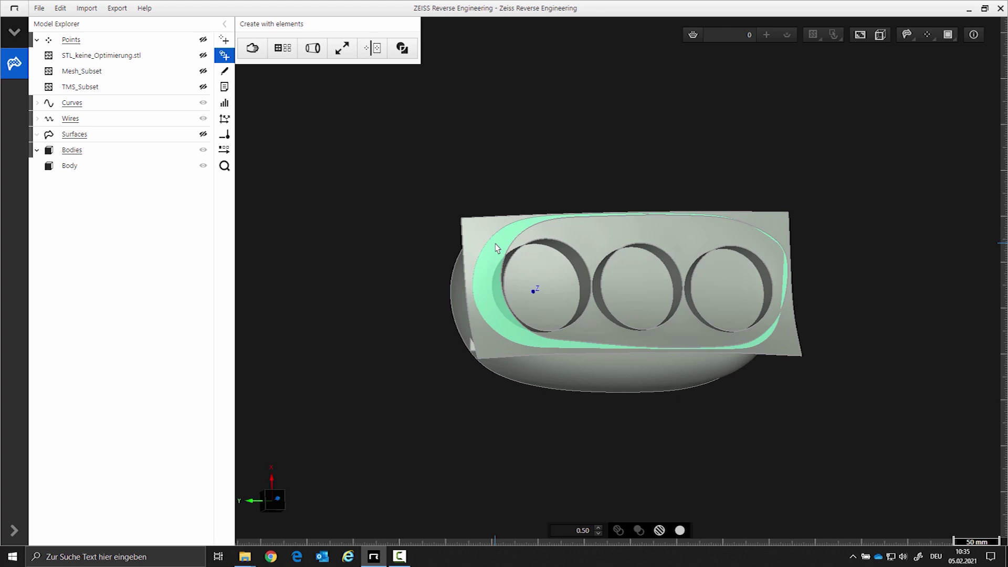
pyautogui.moveTo(496, 244); pyautogui.dragTo(505, 247, button='middle')
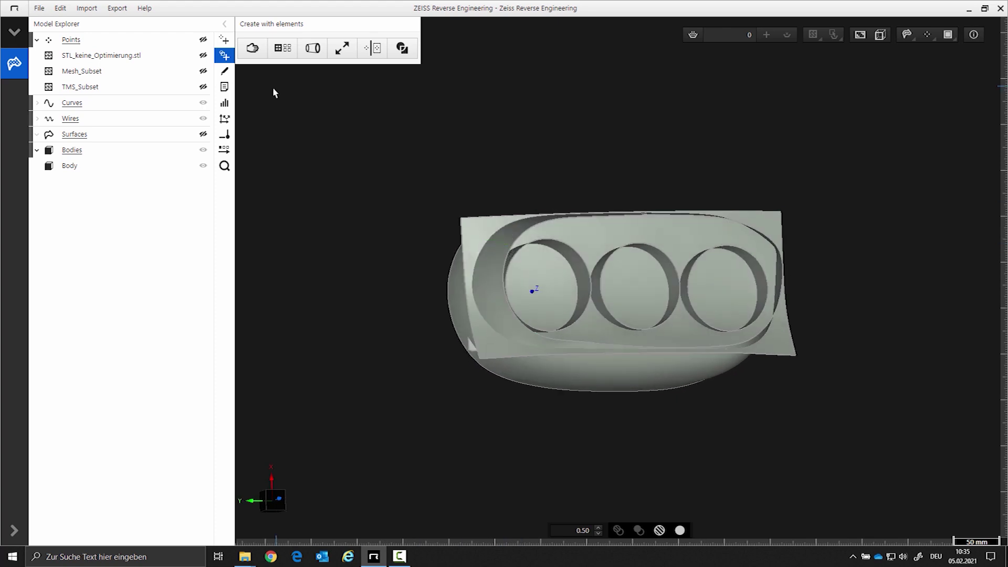
pyautogui.click(225, 73)
pyautogui.click(327, 47)
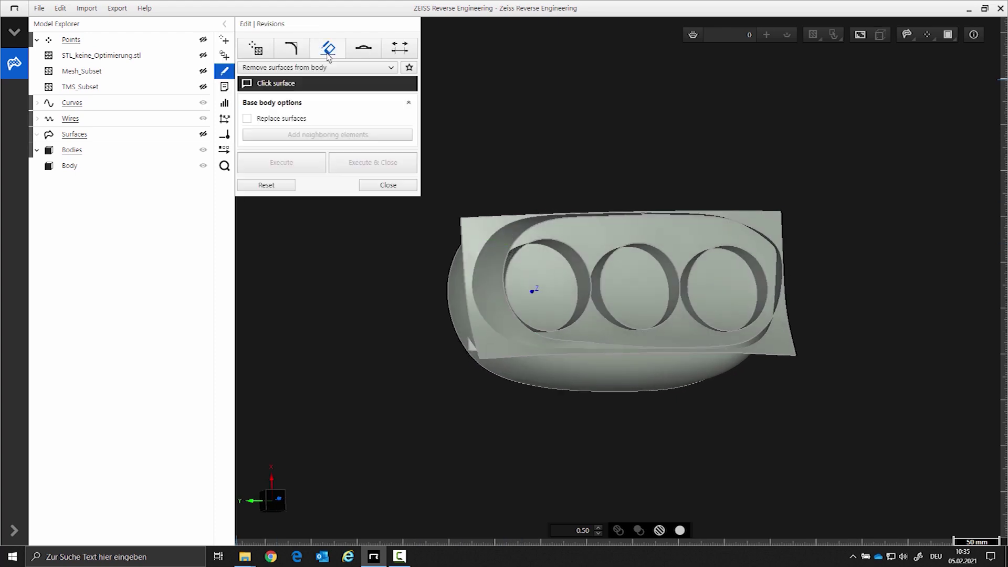
pyautogui.moveTo(349, 283); pyautogui.dragTo(448, 299, button='middle')
pyautogui.scroll(3, 483, 274)
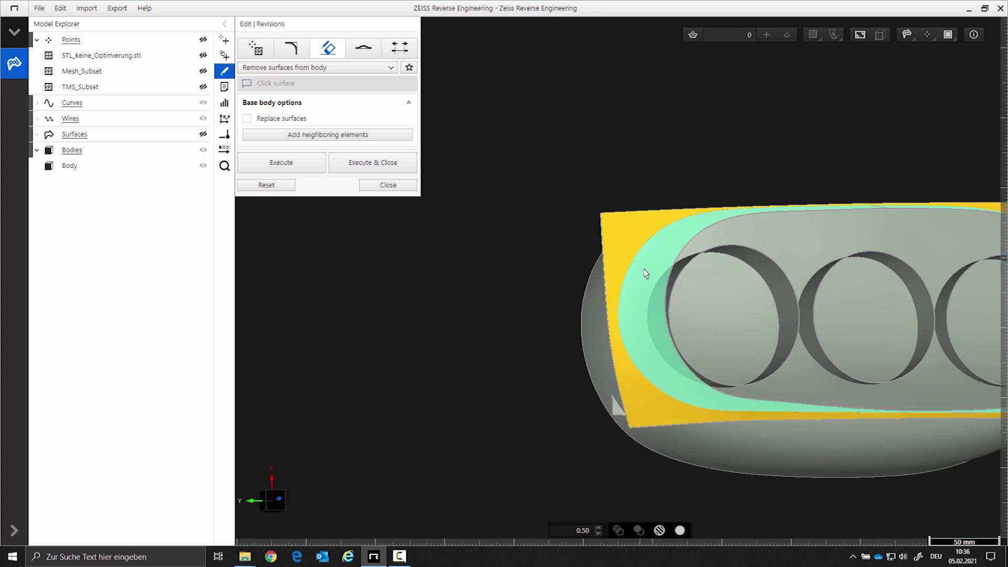
pyautogui.click(655, 277)
pyautogui.click(736, 295)
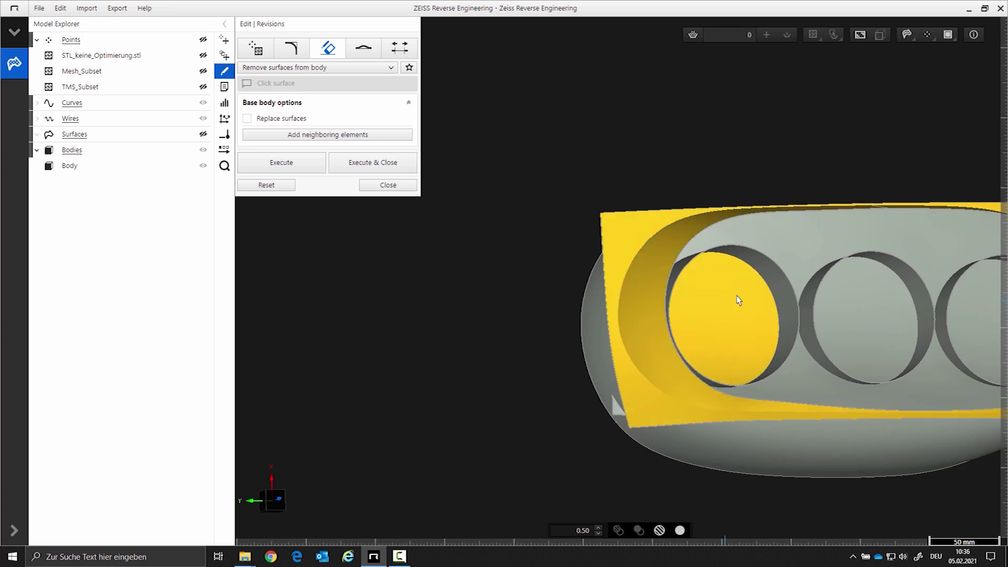
pyautogui.click(863, 310)
pyautogui.click(912, 285)
pyautogui.moveTo(895, 243); pyautogui.dragTo(773, 219, button='middle')
pyautogui.click(865, 301)
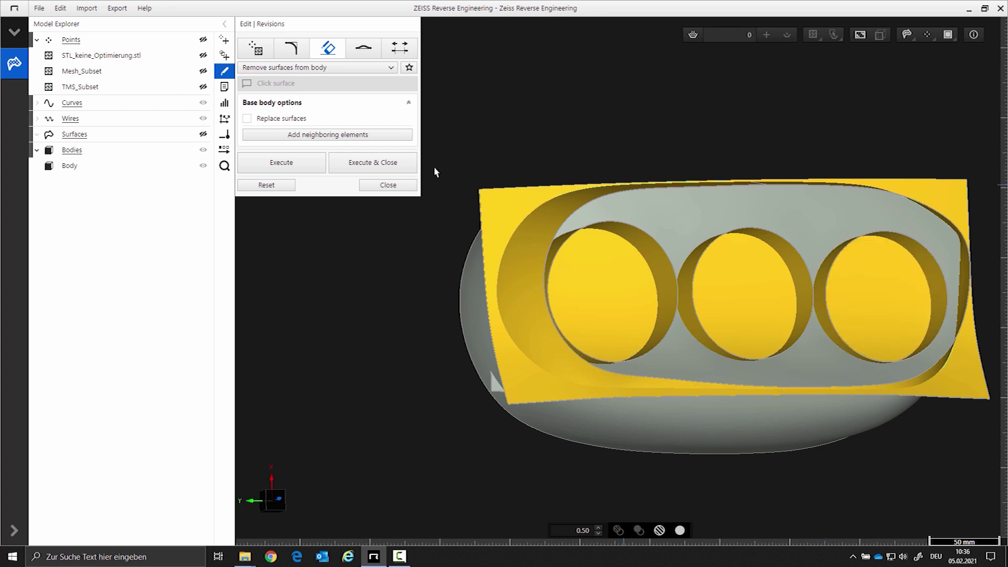
pyautogui.click(292, 167)
# Step: Remove the corner fragments outside the side wall and the surplus plane and cone surfaces around the closed round pocket from the body
pyautogui.moveTo(454, 262); pyautogui.dragTo(473, 274, button='middle')
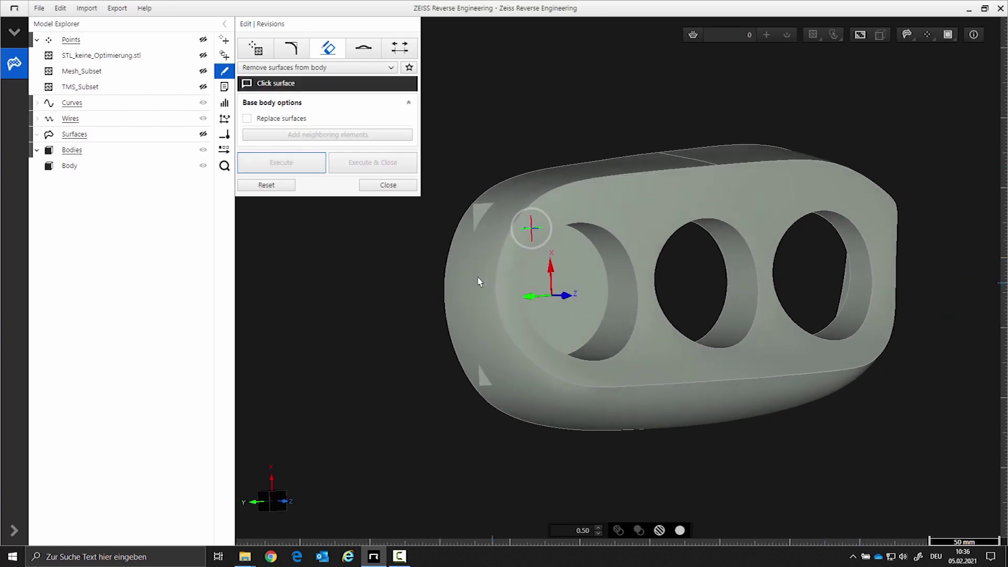
pyautogui.moveTo(475, 279); pyautogui.dragTo(484, 219, button='right')
pyautogui.click(483, 215)
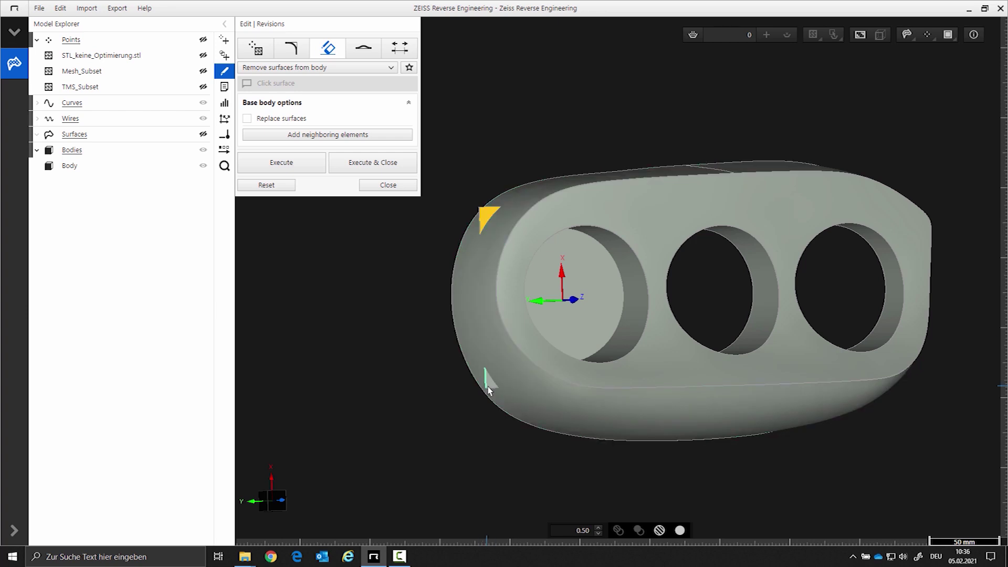
pyautogui.click(488, 386)
pyautogui.moveTo(457, 356); pyautogui.dragTo(822, 308, button='right')
pyautogui.click(521, 209)
pyautogui.moveTo(521, 209); pyautogui.dragTo(681, 178, button='right')
pyautogui.click(612, 234)
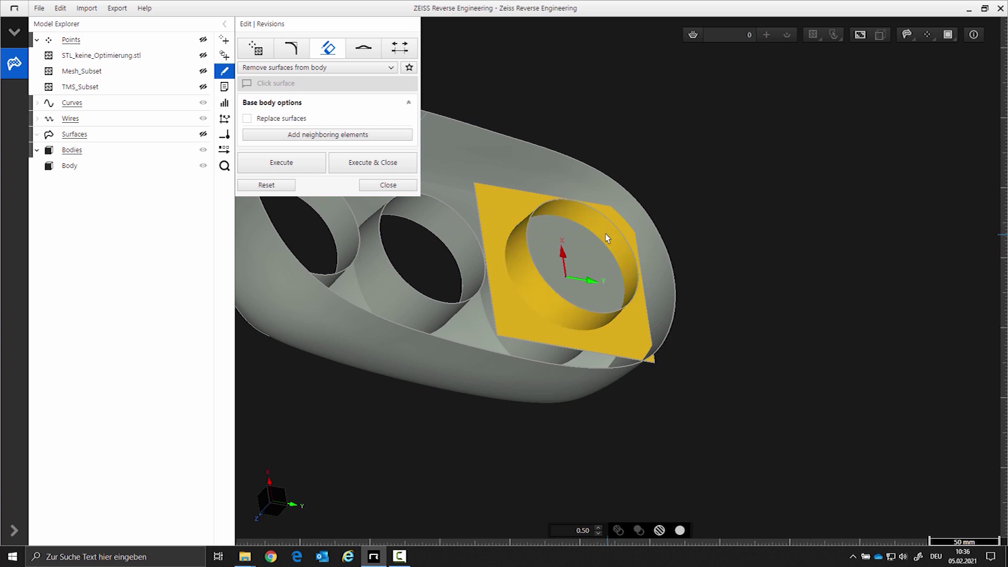
pyautogui.click(369, 163)
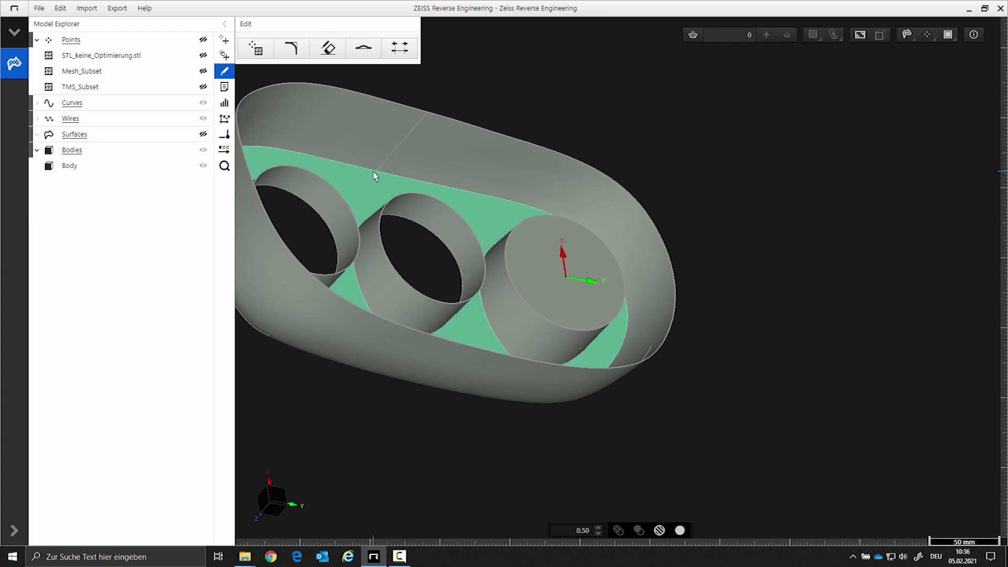
# Step: Show the mesh STL_keine_Optimierung.stl, select it, and hide the body
pyautogui.moveTo(471, 201)
pyautogui.mouseDown(button='middle')
pyautogui.moveTo(442, 361)
pyautogui.moveTo(646, 214)
pyautogui.moveTo(645, 357)
pyautogui.mouseUp(button='middle')
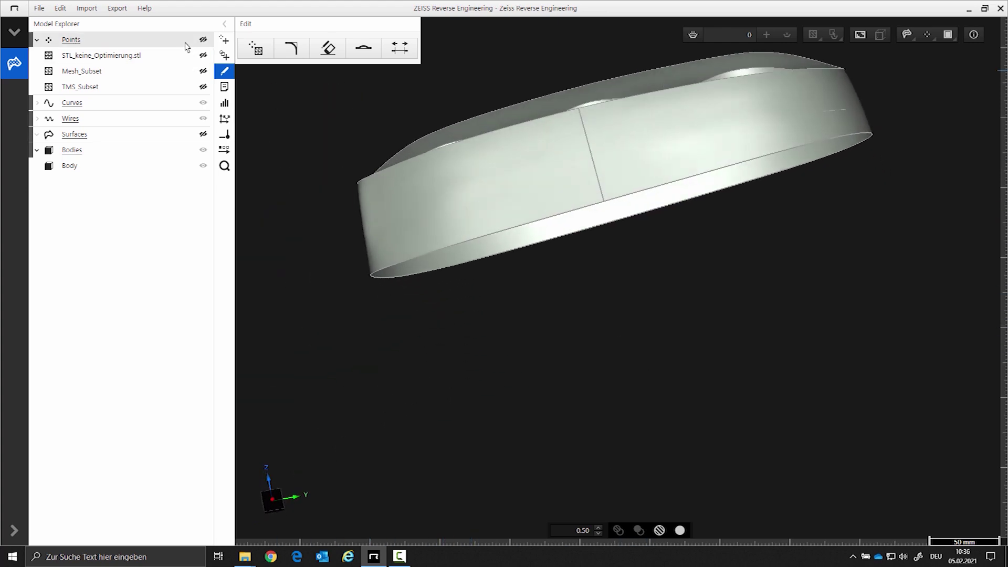
pyautogui.click(202, 55)
pyautogui.click(89, 55)
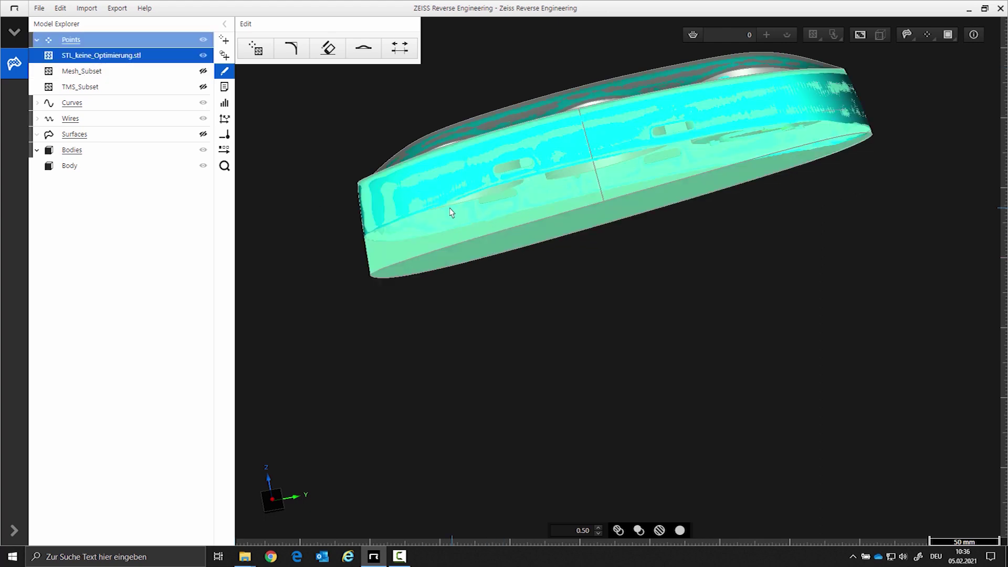
pyautogui.moveTo(439, 205)
pyautogui.mouseDown(button='middle')
pyautogui.moveTo(657, 173)
pyautogui.moveTo(526, 236)
pyautogui.moveTo(546, 310)
pyautogui.moveTo(436, 317)
pyautogui.moveTo(420, 305)
pyautogui.mouseUp(button='middle')
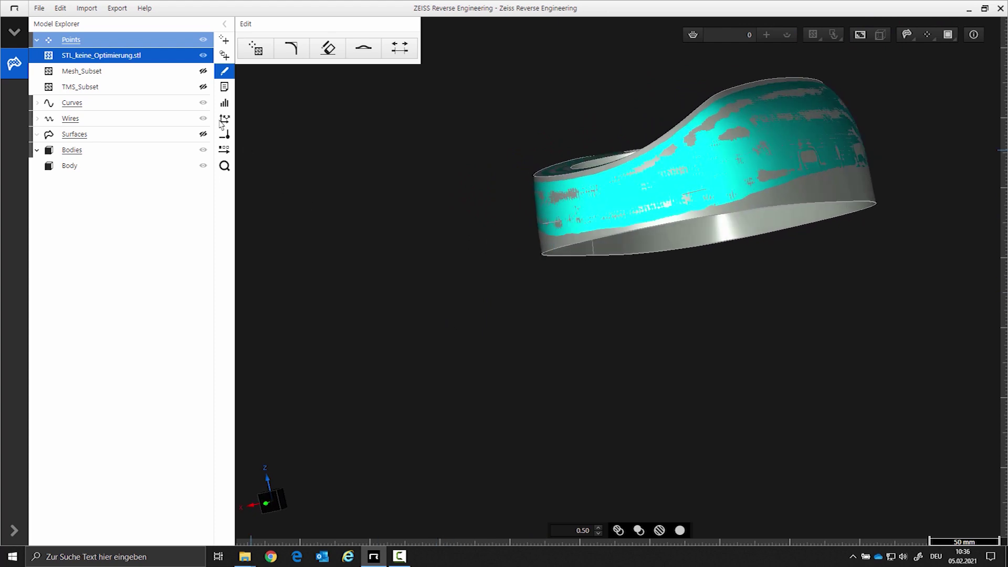
pyautogui.click(203, 165)
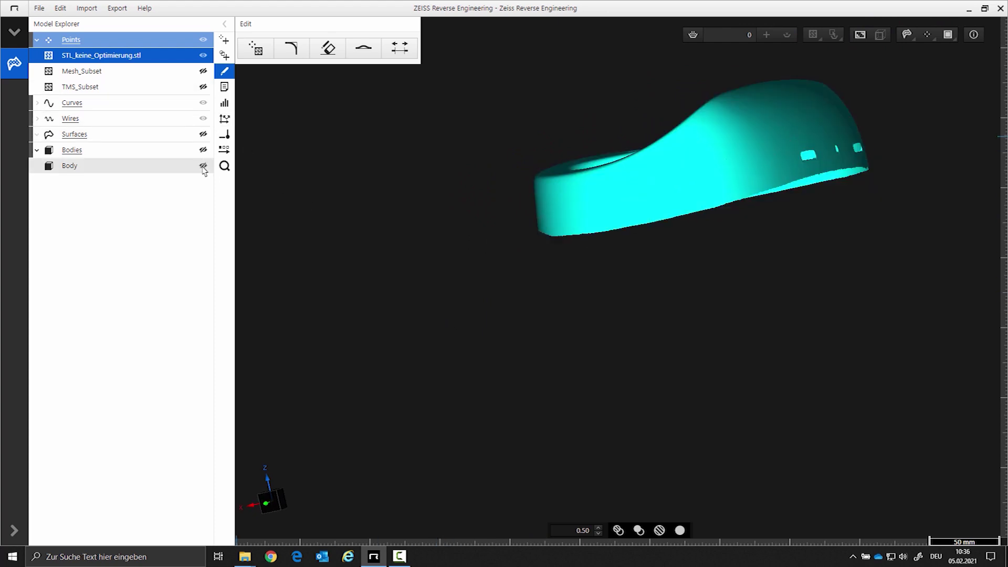
pyautogui.moveTo(400, 157); pyautogui.dragTo(373, 195, button='middle')
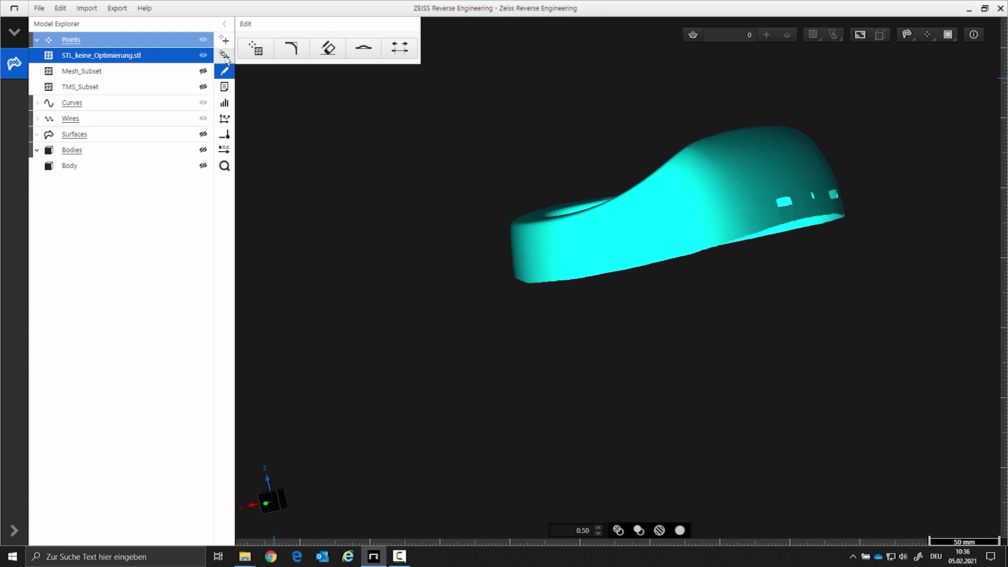
# Step: Extract the boundary curves from the mesh as periodic splines with 100 segments
pyautogui.click(225, 55)
pyautogui.click(282, 48)
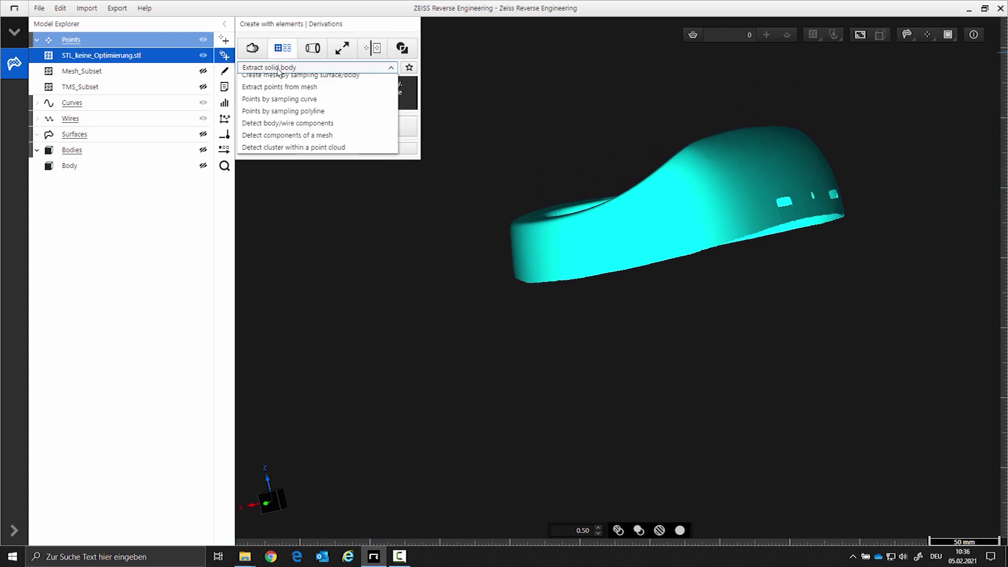
pyautogui.click(279, 68)
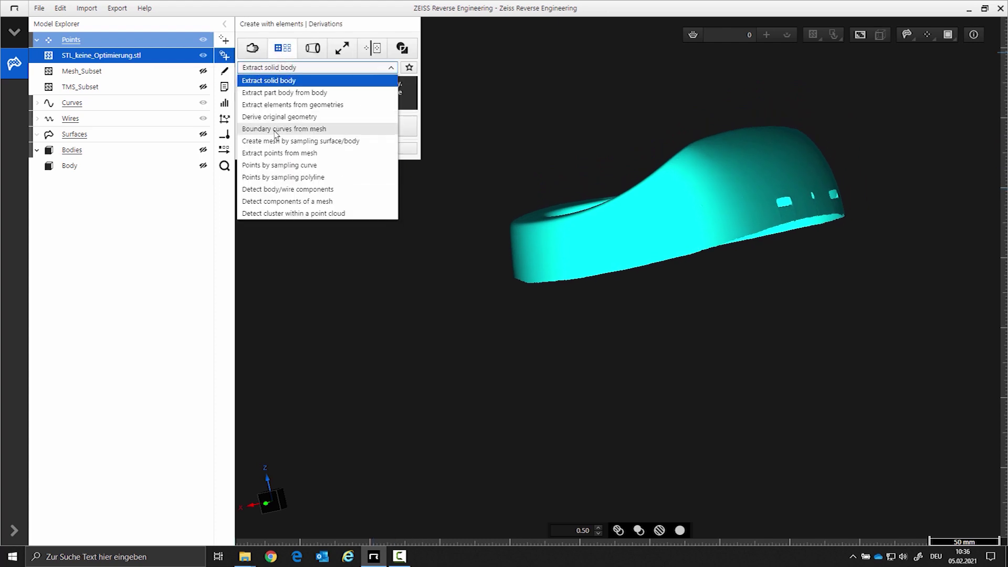
pyautogui.click(275, 129)
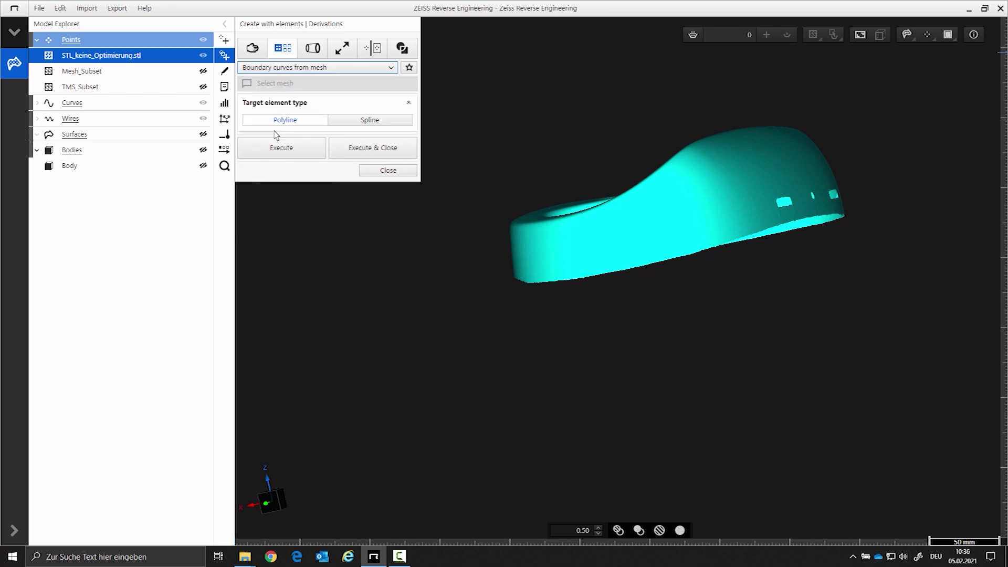
pyautogui.click(376, 125)
pyautogui.click(269, 172)
pyautogui.doubleClick(376, 234)
pyautogui.write('100')
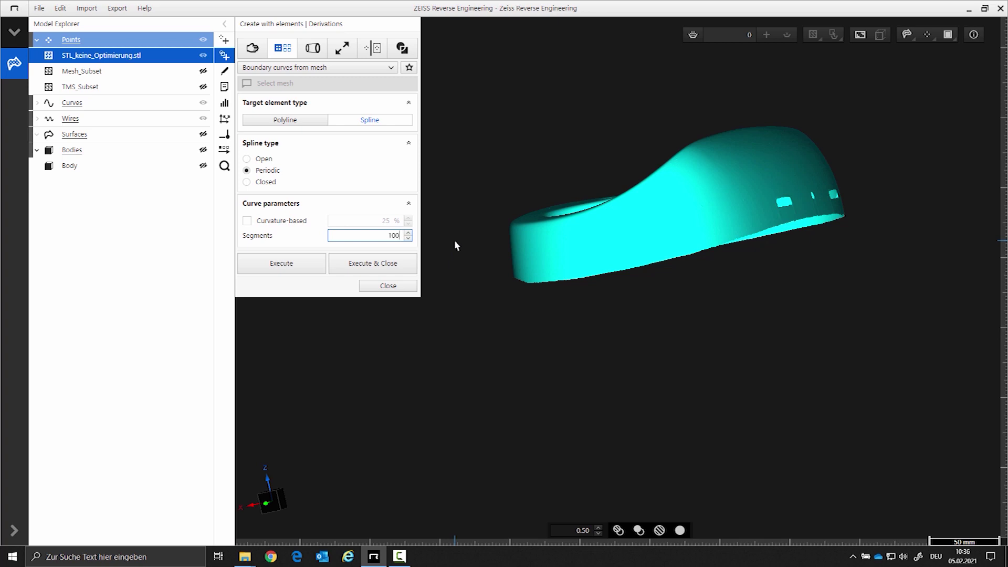
pyautogui.click(398, 269)
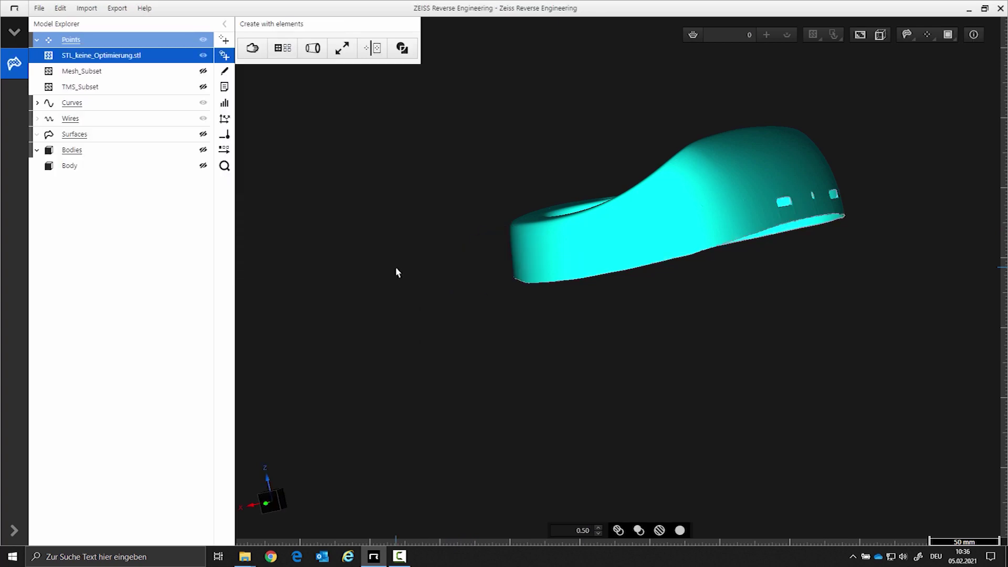
# Step: Hide the mesh STL_keine_Optimierung.stl and list the extracted boundary curves
pyautogui.moveTo(396, 272); pyautogui.dragTo(691, 359, button='middle')
pyautogui.click(203, 55)
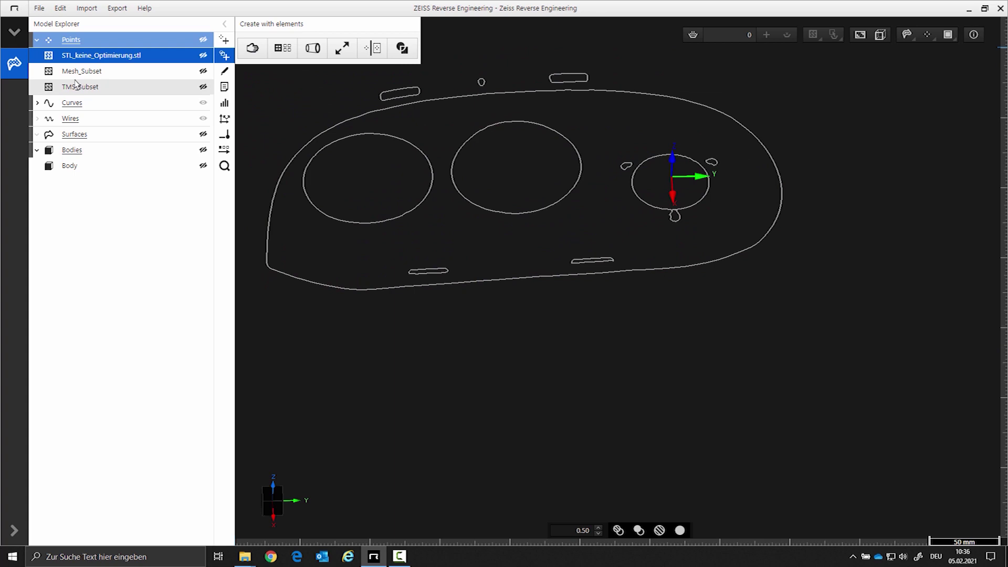
pyautogui.click(37, 103)
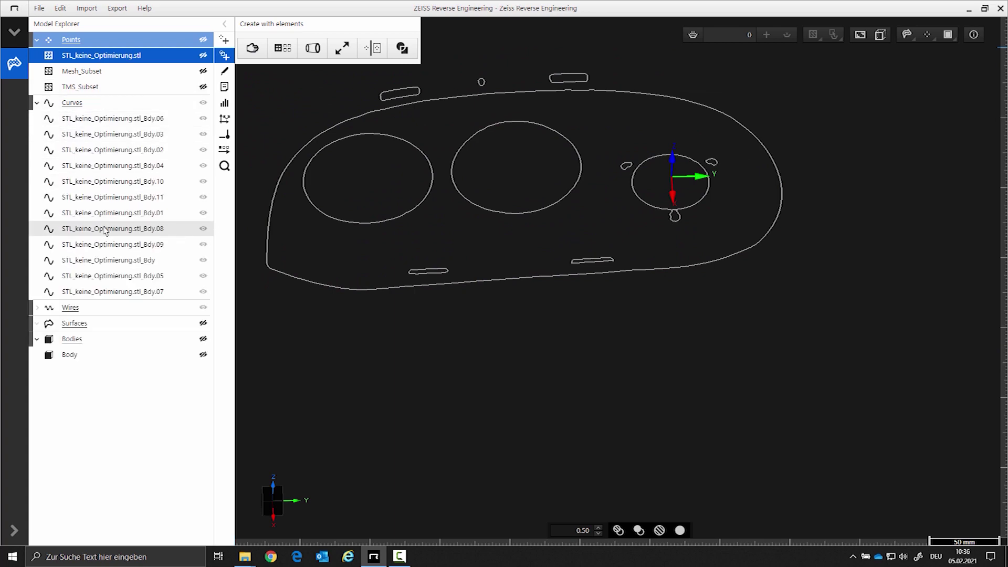
pyautogui.moveTo(103, 228)
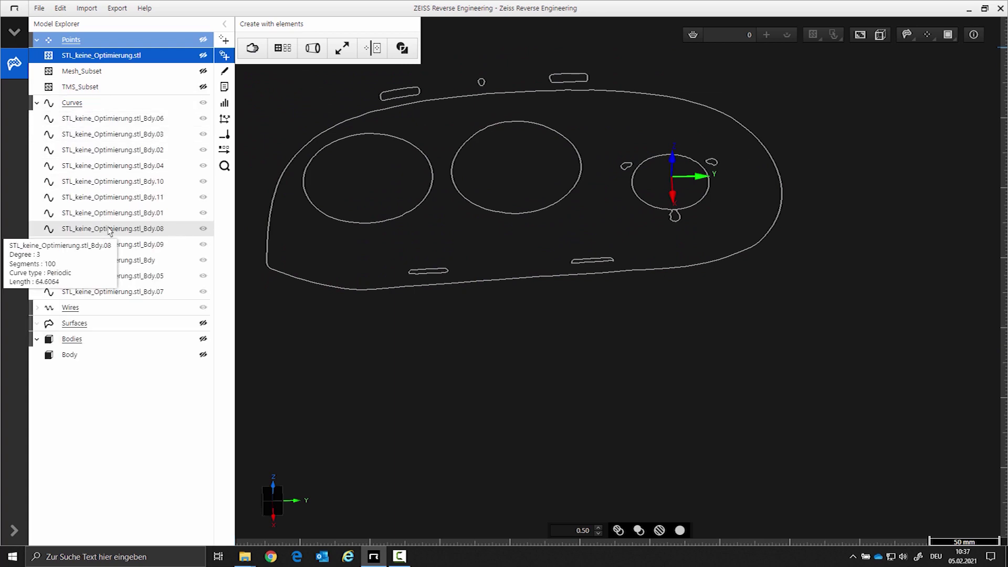
pyautogui.moveTo(421, 376); pyautogui.dragTo(486, 384, button='middle')
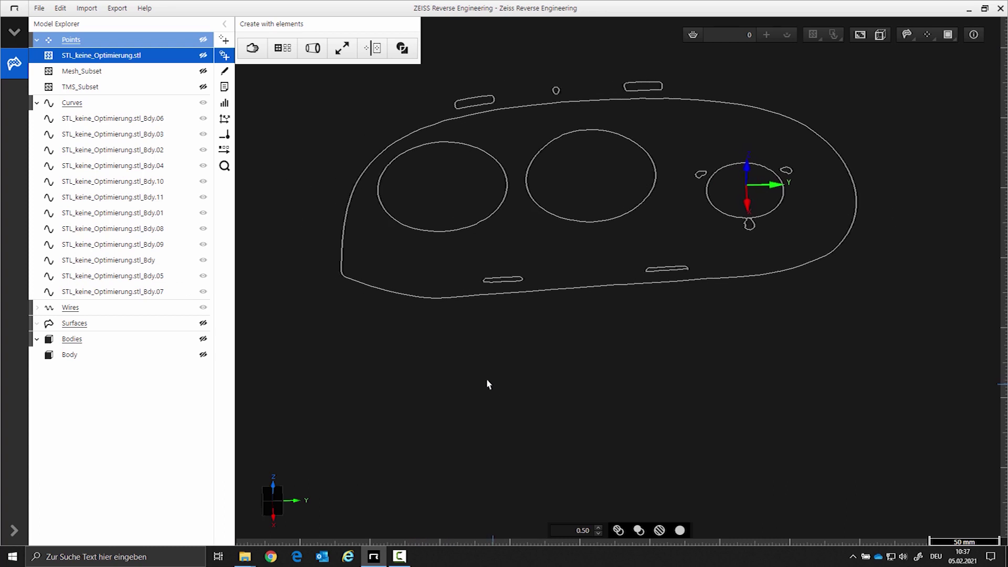
# Step: Project the outer contour curve and the two large through-hole boundary curves onto the body with Project curves onto body
pyautogui.click(438, 298)
pyautogui.click(423, 234)
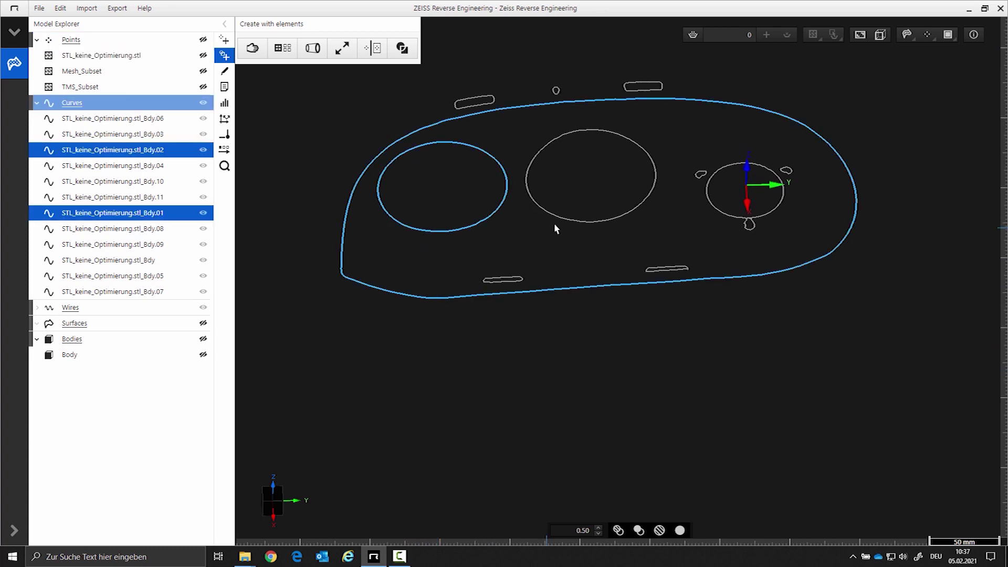
pyautogui.click(562, 221)
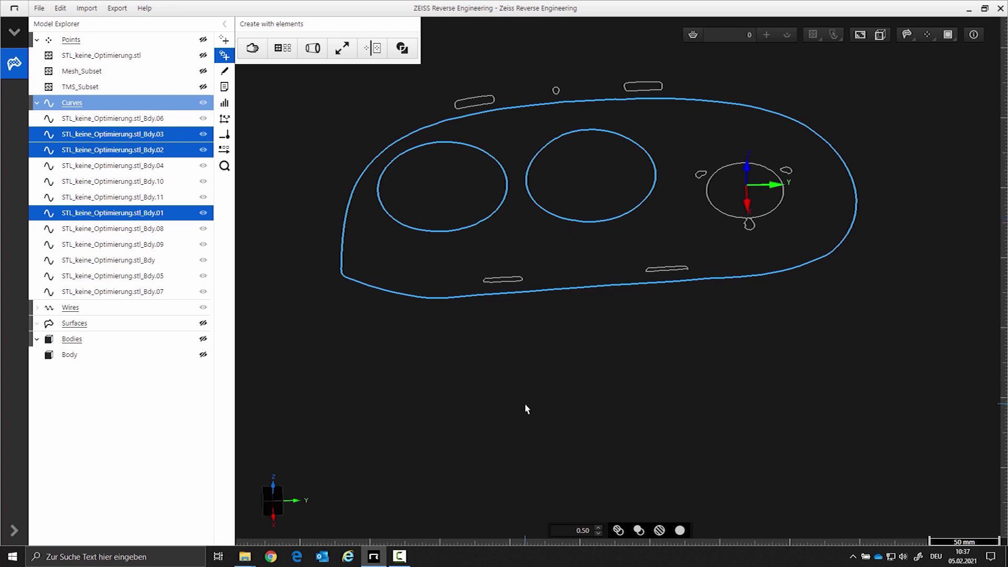
pyautogui.moveTo(464, 391); pyautogui.dragTo(503, 371, button='middle')
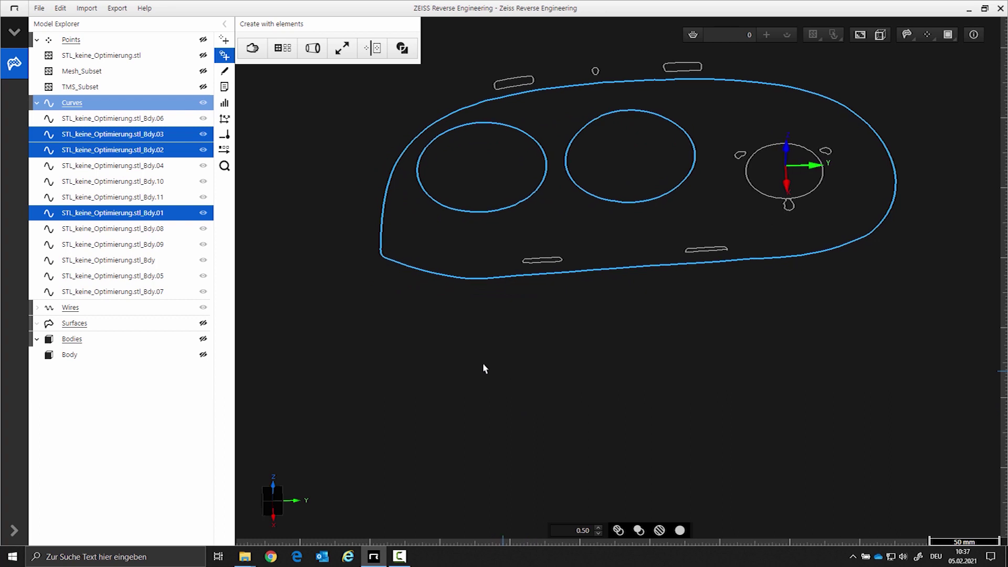
pyautogui.click(224, 70)
pyautogui.click(330, 48)
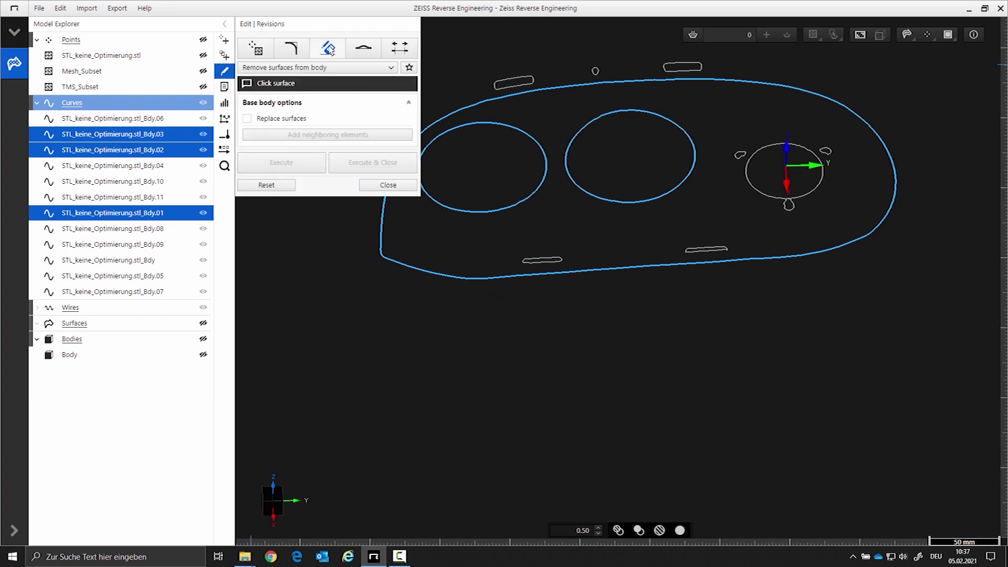
pyautogui.click(315, 67)
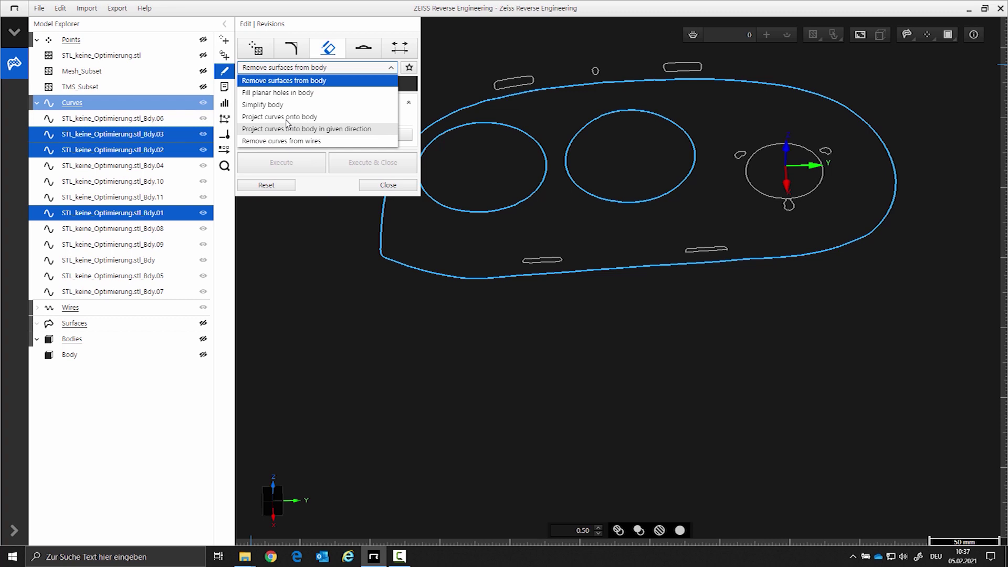
pyautogui.click(287, 117)
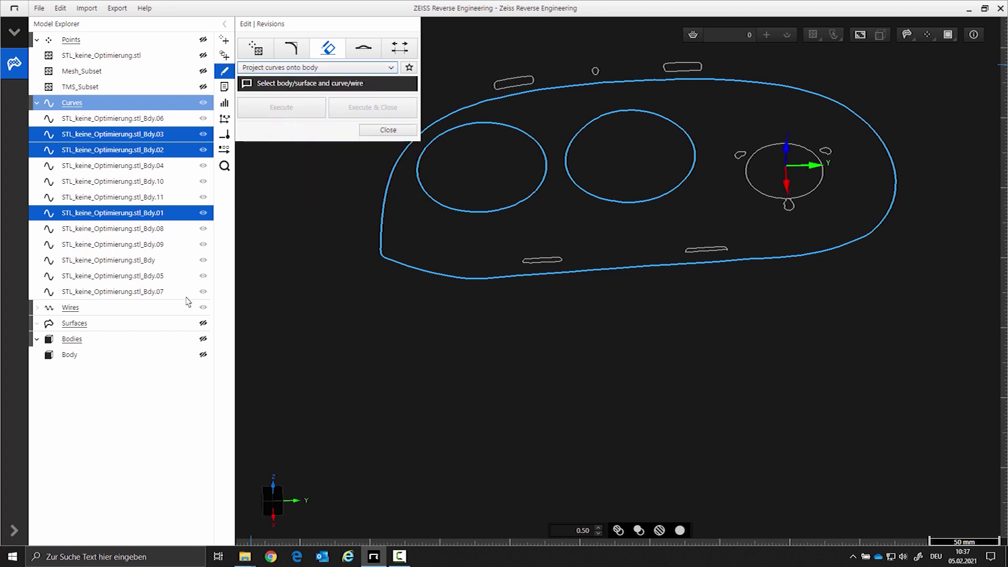
pyautogui.click(203, 355)
pyautogui.click(119, 358)
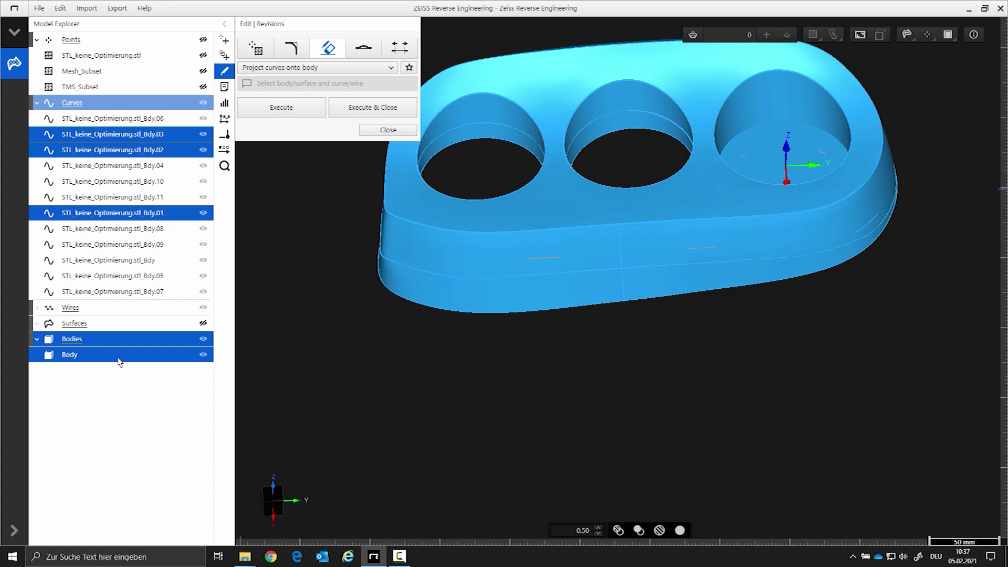
pyautogui.click(382, 110)
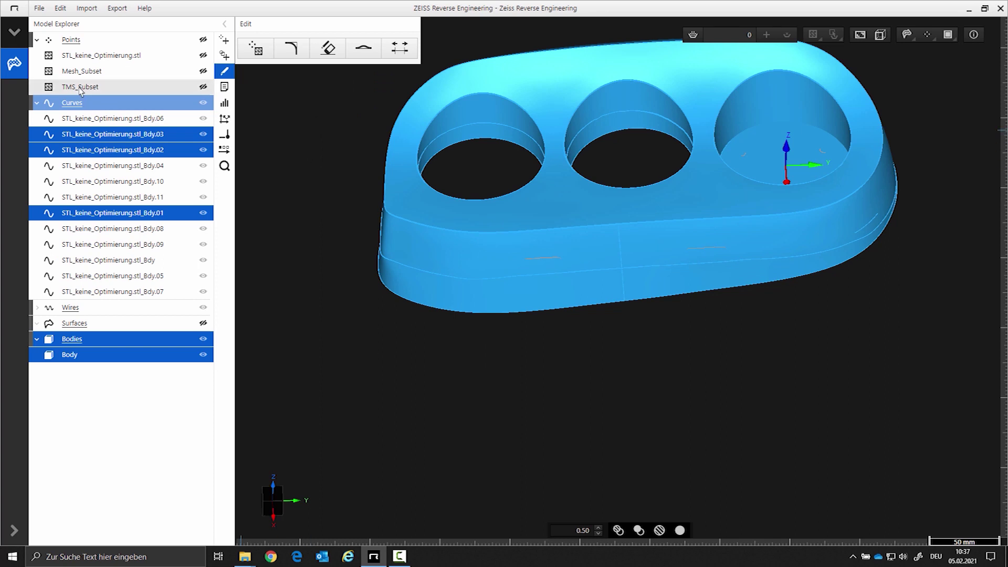
# Step: Delete all extracted boundary curves from the model
pyautogui.click(84, 104)
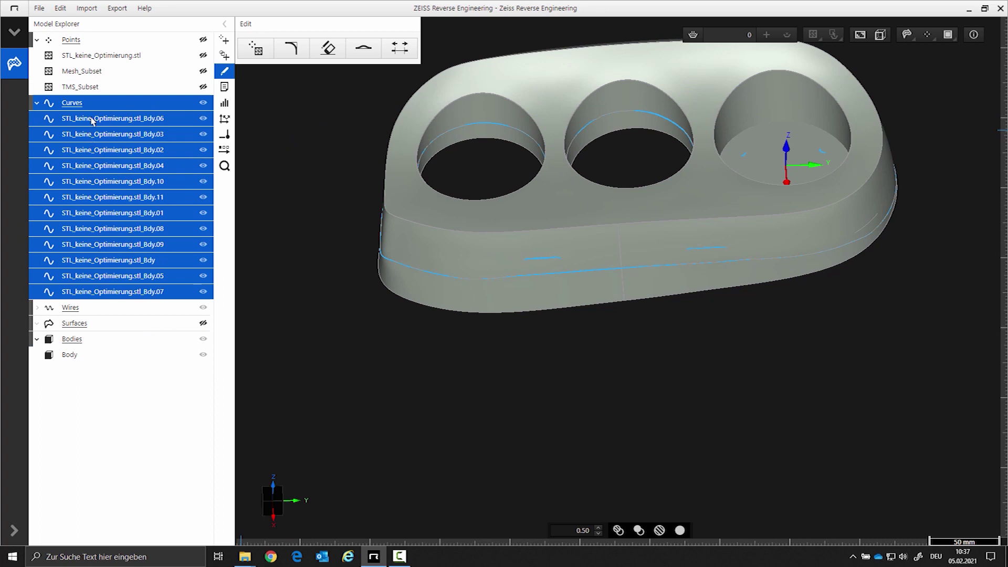
pyautogui.rightClick(92, 120)
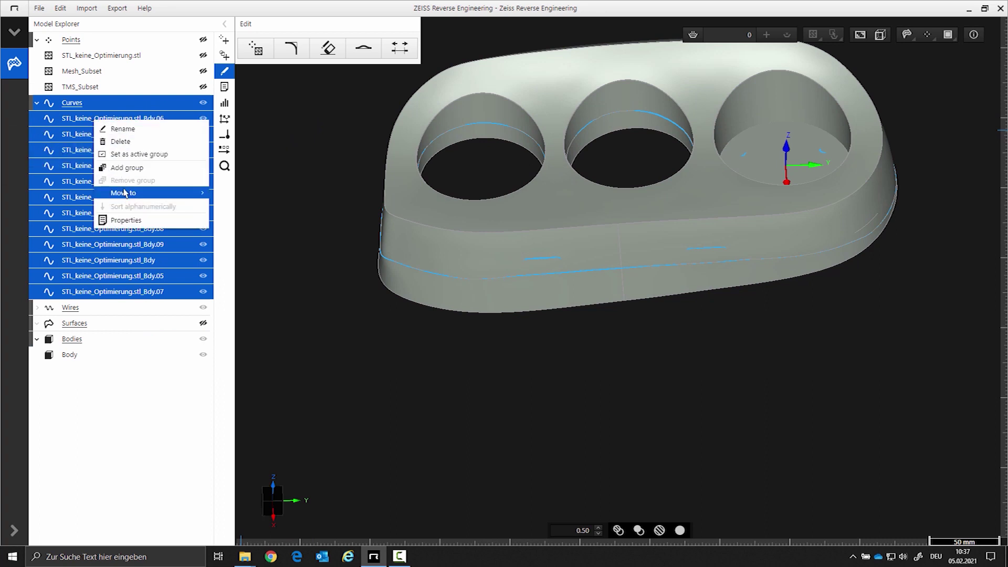
pyautogui.click(122, 141)
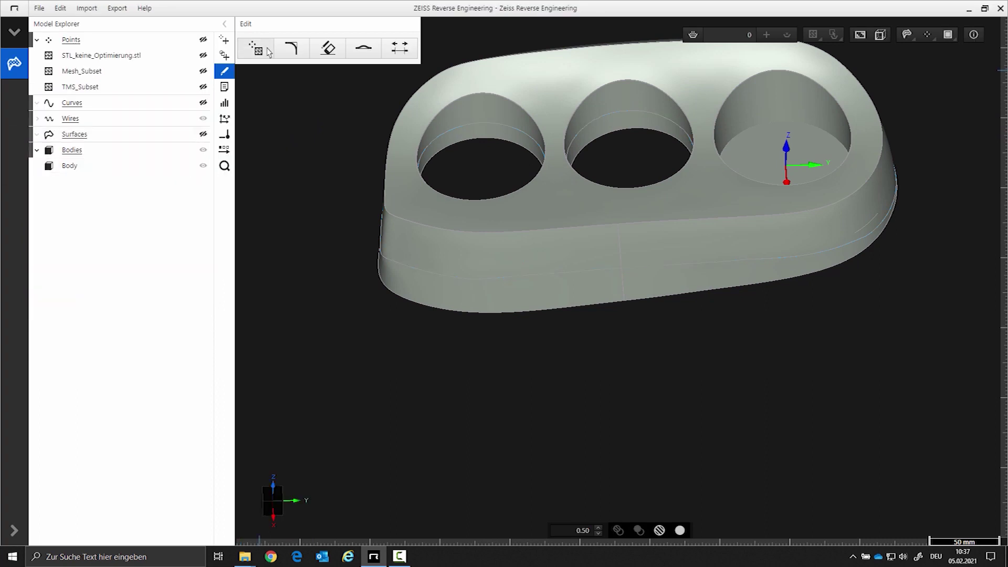
# Step: Remove the lower outer strip and the lower bands inside both large through-holes from the body with Remove surfaces from body
pyautogui.click(328, 49)
pyautogui.click(317, 67)
pyautogui.click(294, 82)
pyautogui.click(445, 295)
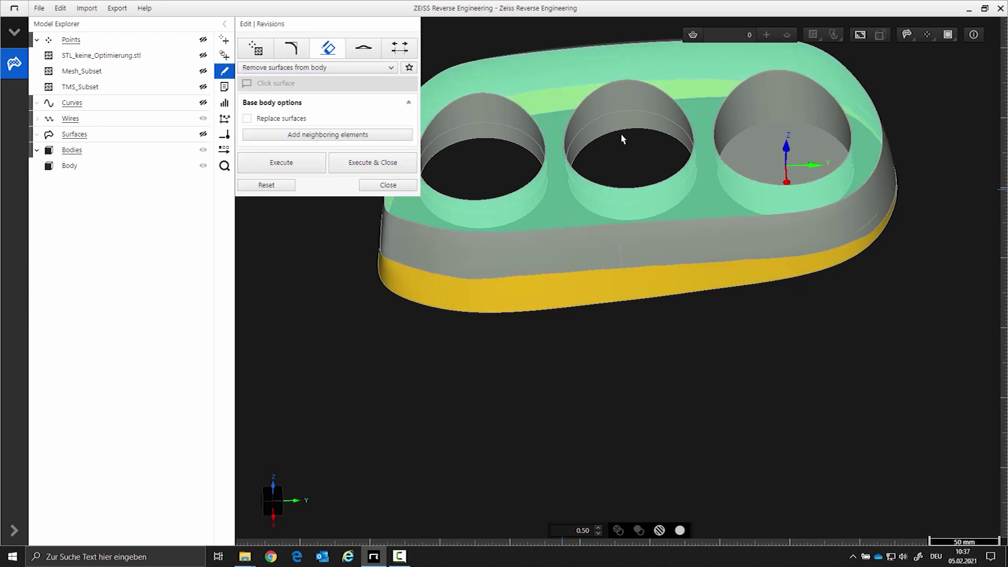
pyautogui.click(616, 129)
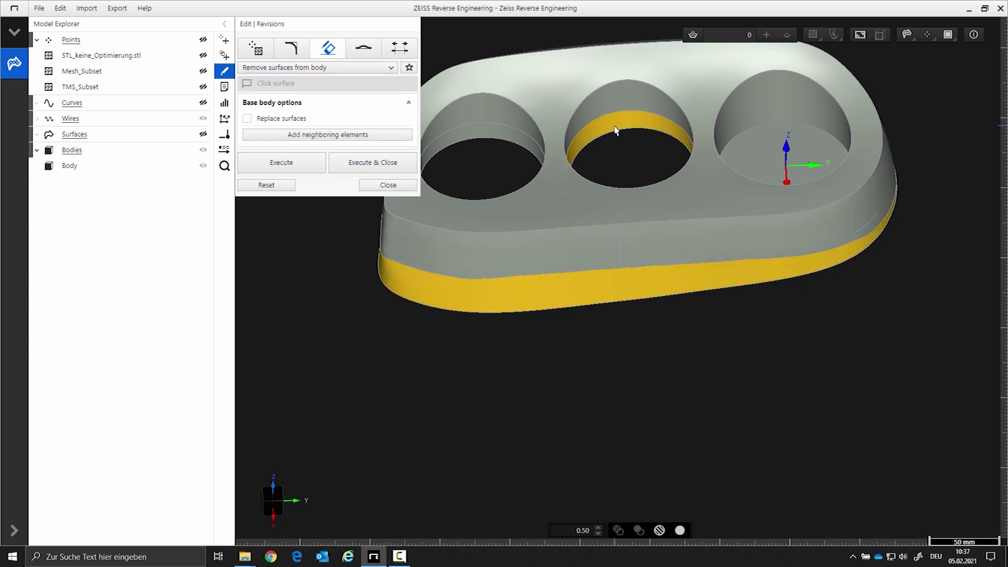
pyautogui.click(491, 138)
pyautogui.click(366, 163)
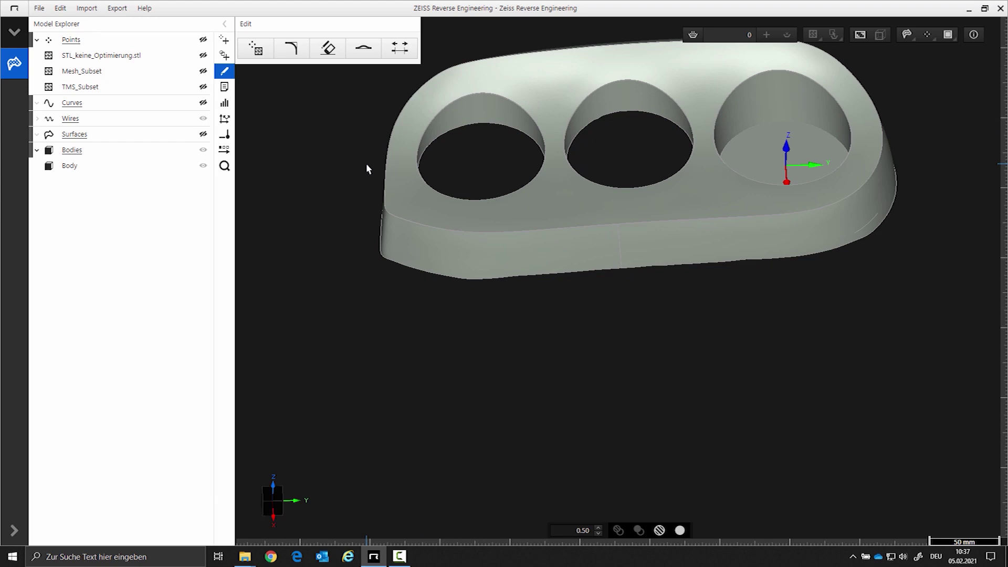
# Step: Compare the trimmed body with the mesh STL_keine_Optimierung.stl by briefly showing the mesh over it
pyautogui.moveTo(466, 251); pyautogui.dragTo(451, 237, button='middle')
pyautogui.click(203, 55)
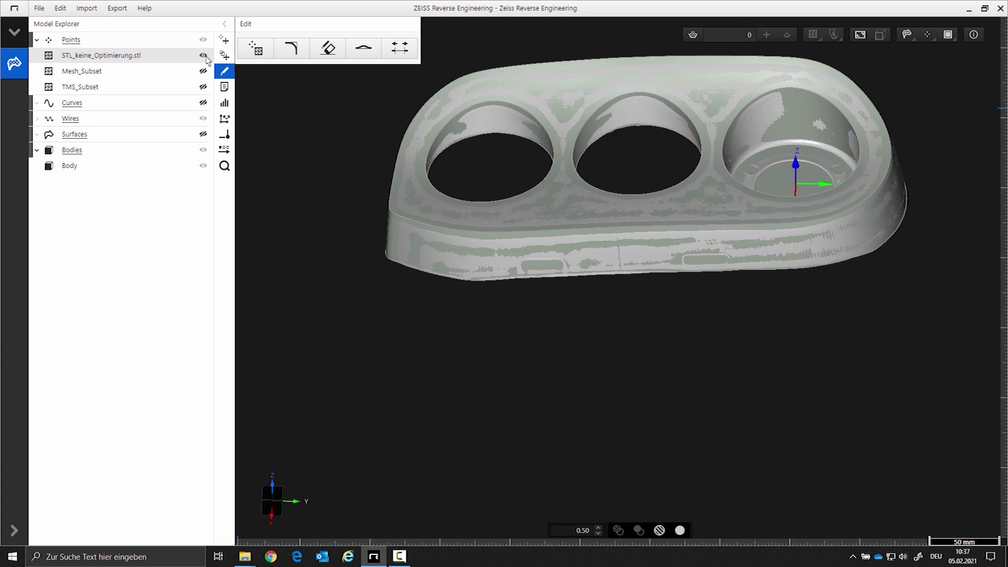
pyautogui.click(206, 56)
pyautogui.moveTo(344, 212); pyautogui.dragTo(365, 240, button='middle')
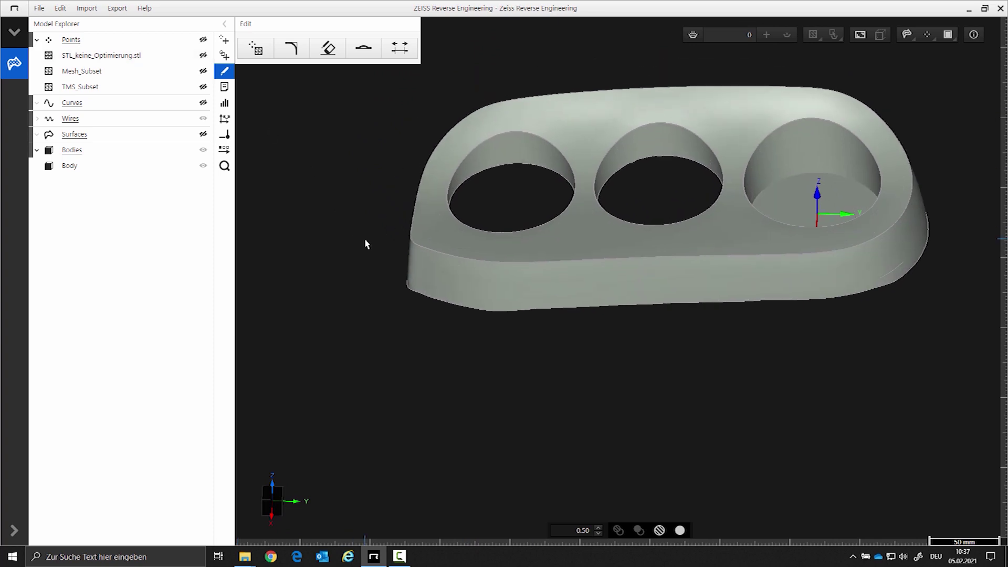
pyautogui.scroll(-2, 365, 240)
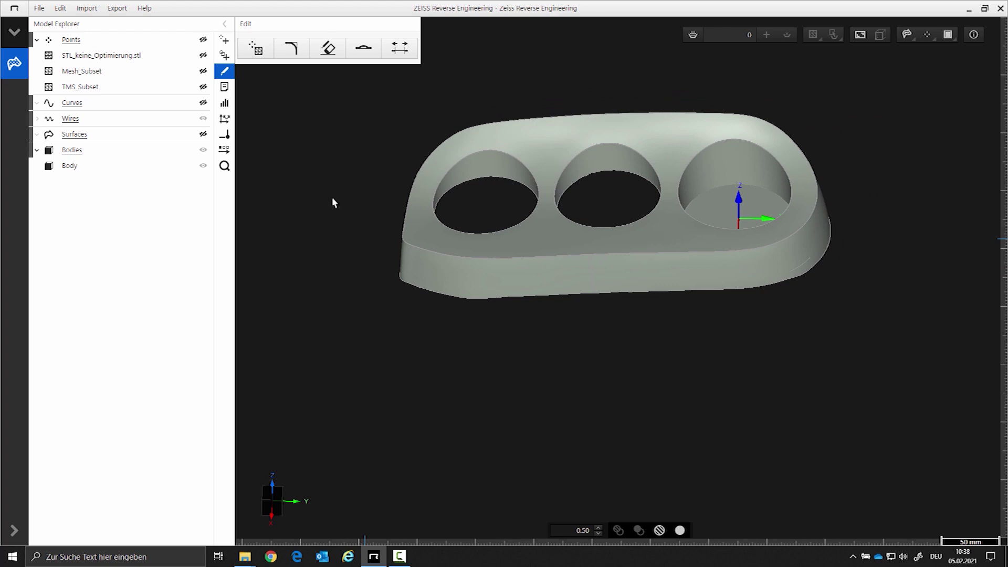
# Step: Hide the body, show the mesh STL_keine_Optimierung.stl and set feature extraction to Circle via feature extraction
pyautogui.click(224, 39)
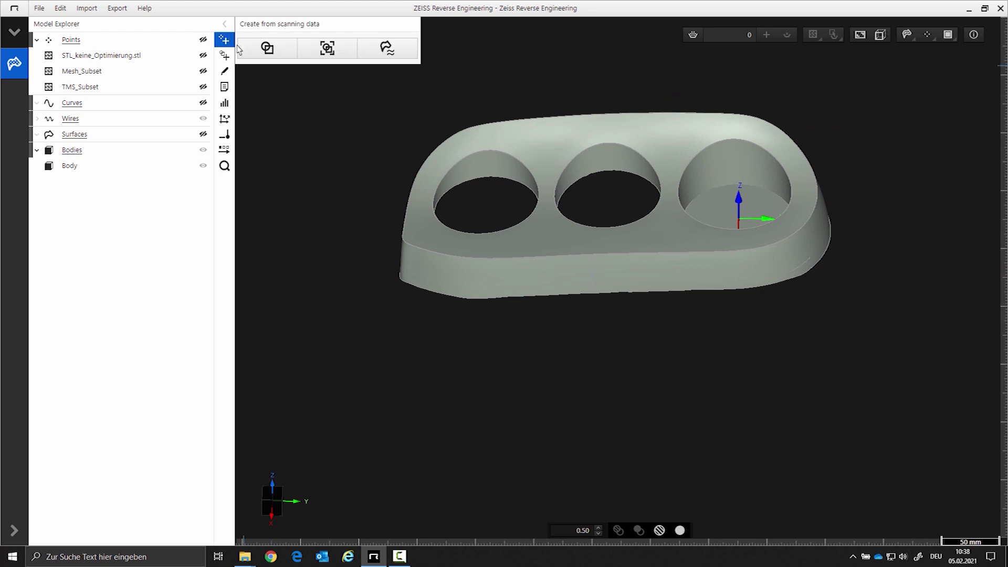
pyautogui.click(326, 49)
pyautogui.click(204, 165)
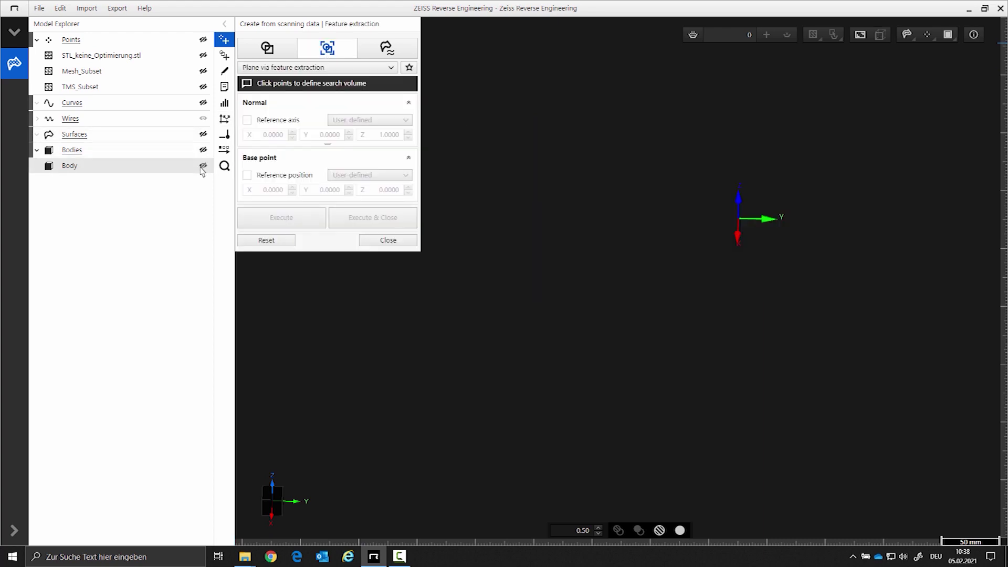
pyautogui.click(203, 56)
pyautogui.moveTo(740, 254); pyautogui.dragTo(745, 329, button='middle')
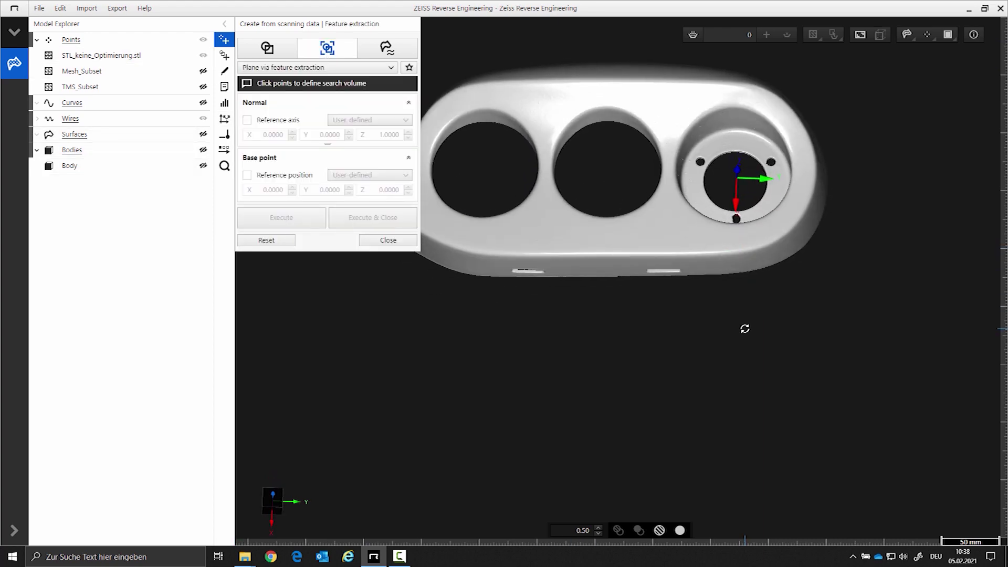
pyautogui.click(322, 68)
pyautogui.click(289, 116)
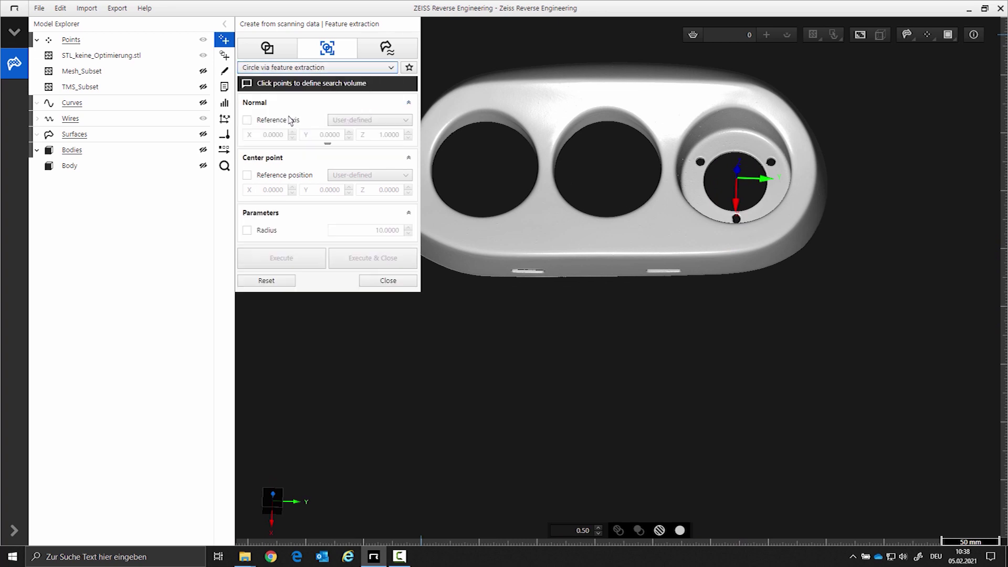
# Step: Extract a circle from the small screw hole on the negative Y side of the recessed pocket's floor
pyautogui.scroll(5, 695, 174)
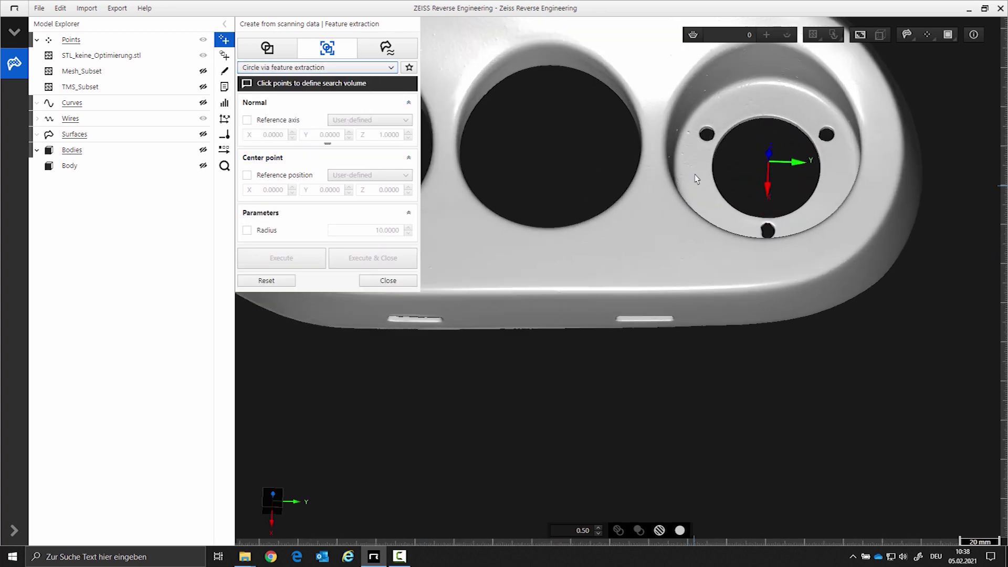
pyautogui.moveTo(703, 149)
pyautogui.mouseDown(button='middle')
pyautogui.moveTo(705, 183)
pyautogui.moveTo(699, 168)
pyautogui.moveTo(662, 273)
pyautogui.mouseUp(button='middle')
pyautogui.scroll(2, 698, 169)
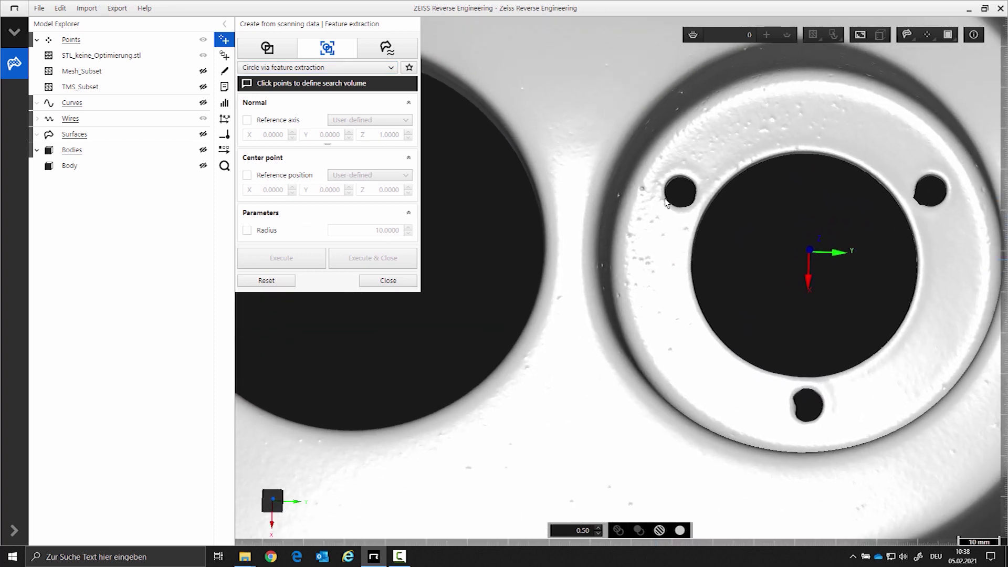
pyautogui.click(683, 168)
pyautogui.click(708, 187)
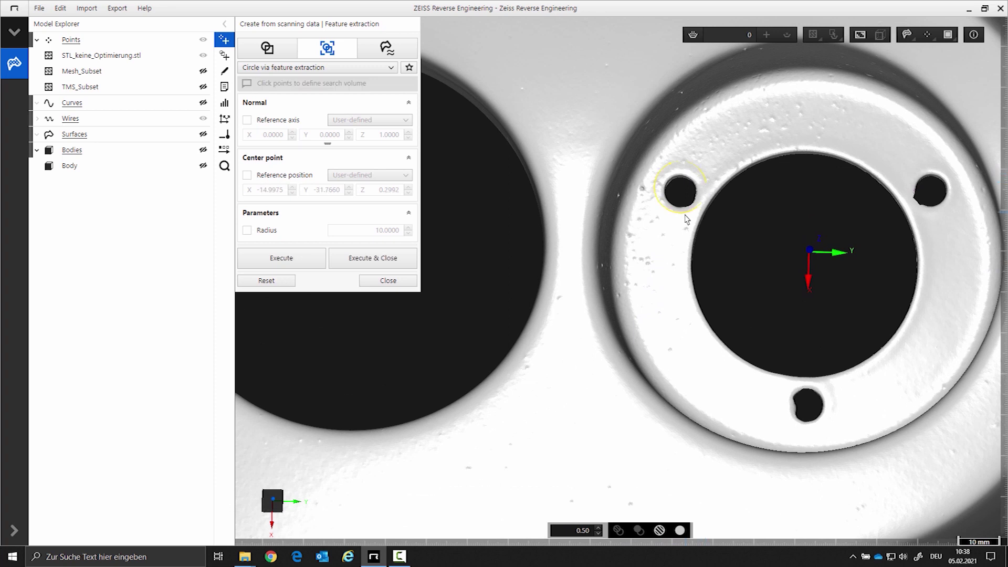
pyautogui.scroll(3, 664, 196)
pyautogui.moveTo(664, 196)
pyautogui.mouseDown(button='middle')
pyautogui.moveTo(686, 172)
pyautogui.moveTo(668, 176)
pyautogui.mouseUp(button='middle')
pyautogui.moveTo(666, 177); pyautogui.dragTo(667, 182, button='right')
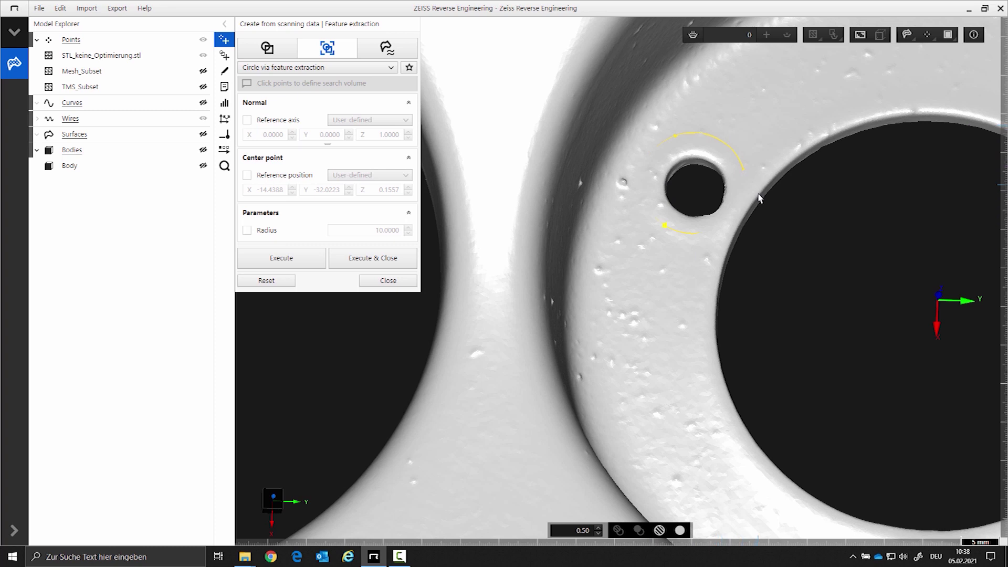
pyautogui.click(272, 259)
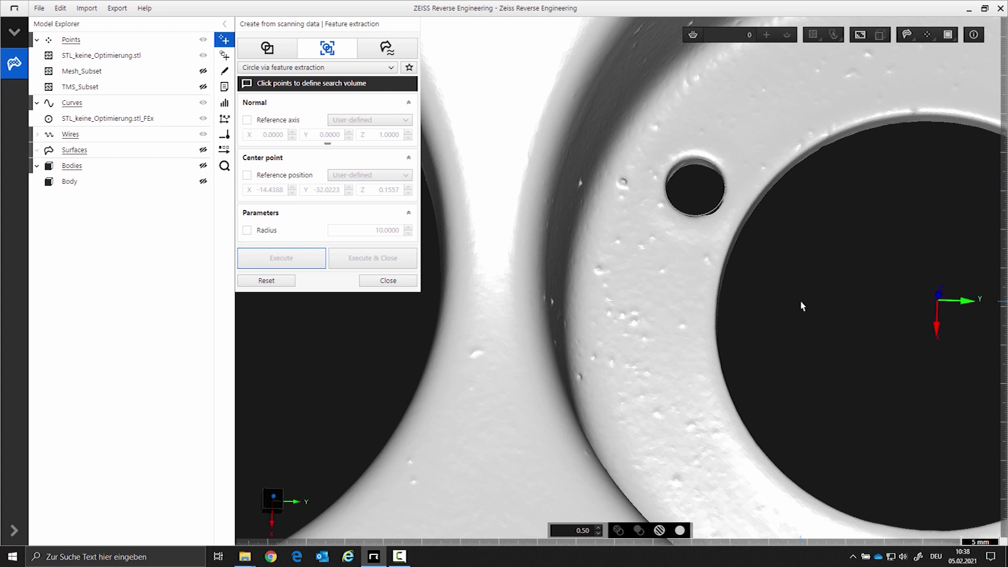
# Step: Extract a circle from the small screw hole on the positive Y side of the pocket floor
pyautogui.scroll(-3, 637, 250)
pyautogui.moveTo(638, 251); pyautogui.dragTo(640, 276, button='middle')
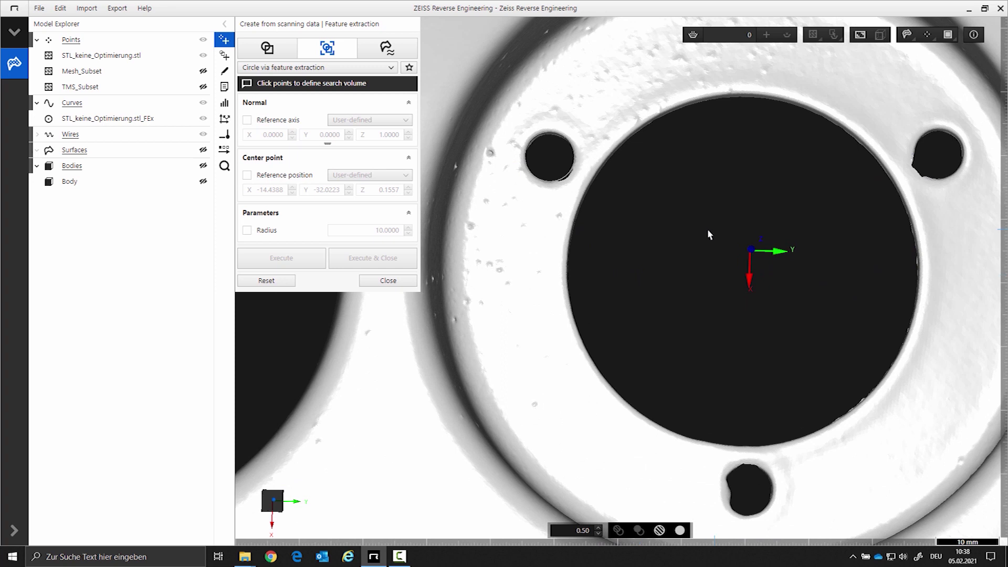
pyautogui.moveTo(694, 224); pyautogui.dragTo(587, 198, button='middle')
pyautogui.click(824, 95)
pyautogui.click(866, 116)
pyautogui.click(848, 159)
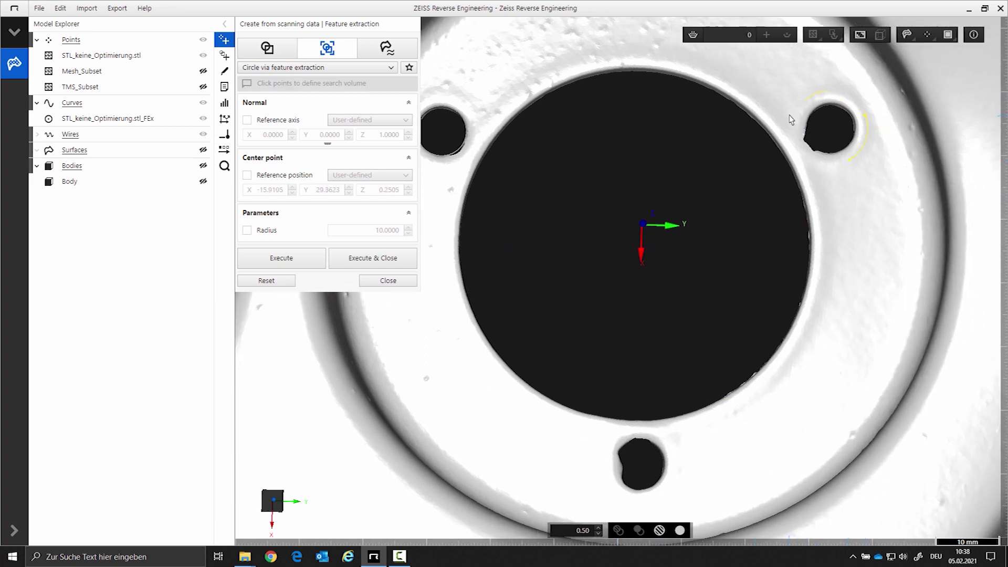
pyautogui.click(281, 260)
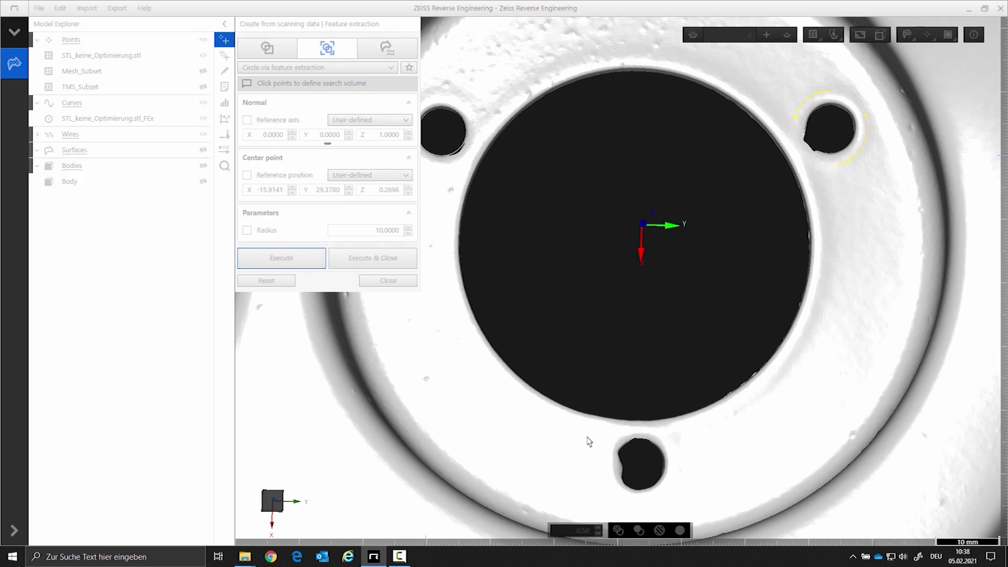
# Step: Extract a circle from the third small screw hole on the positive X side of the pocket floor
pyautogui.click(617, 435)
pyautogui.click(669, 441)
pyautogui.click(683, 486)
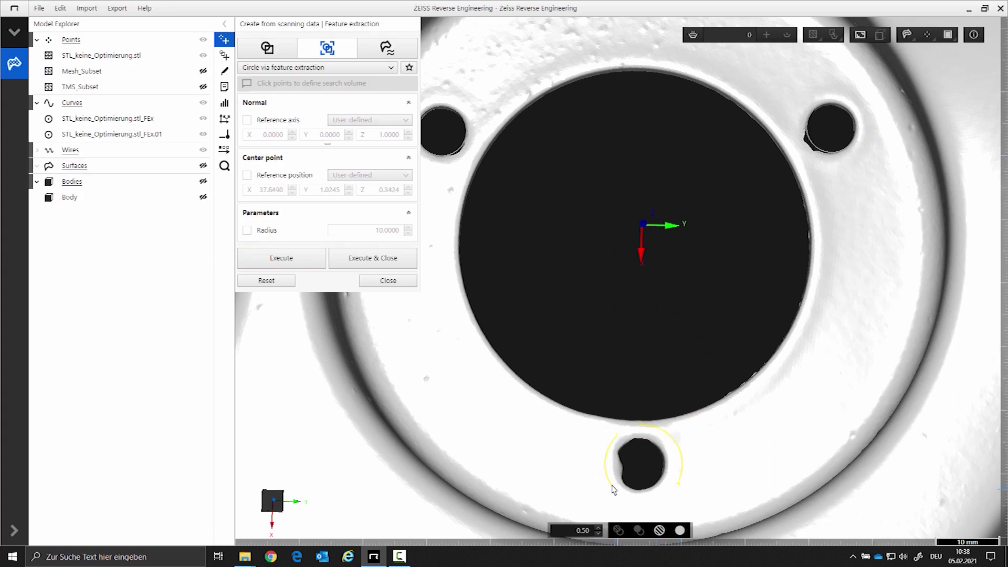
pyautogui.click(289, 260)
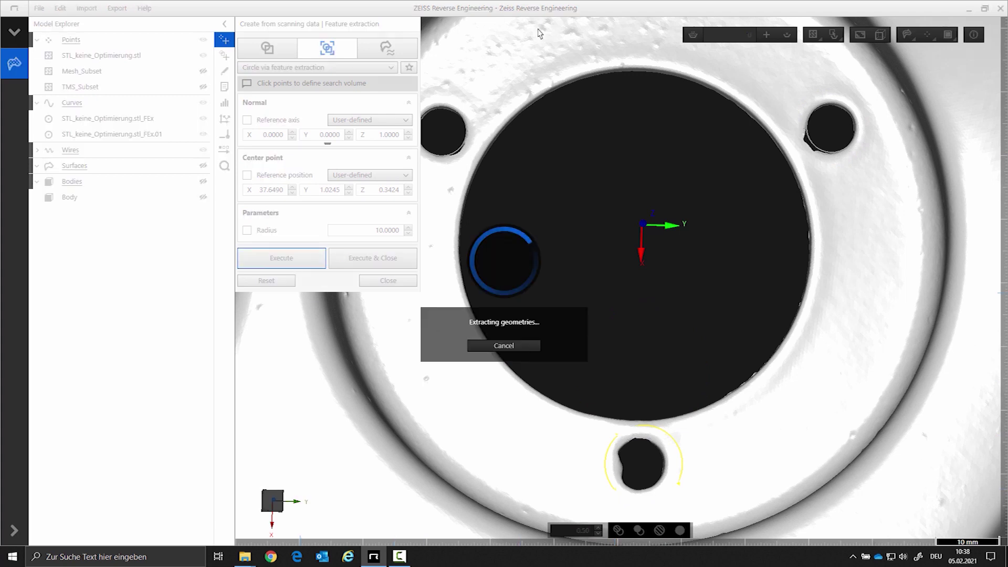
# Step: Extract a circle from the large central hole in the pocket floor and finish the feature extraction
pyautogui.click(517, 91)
pyautogui.click(725, 90)
pyautogui.click(832, 263)
pyautogui.click(687, 430)
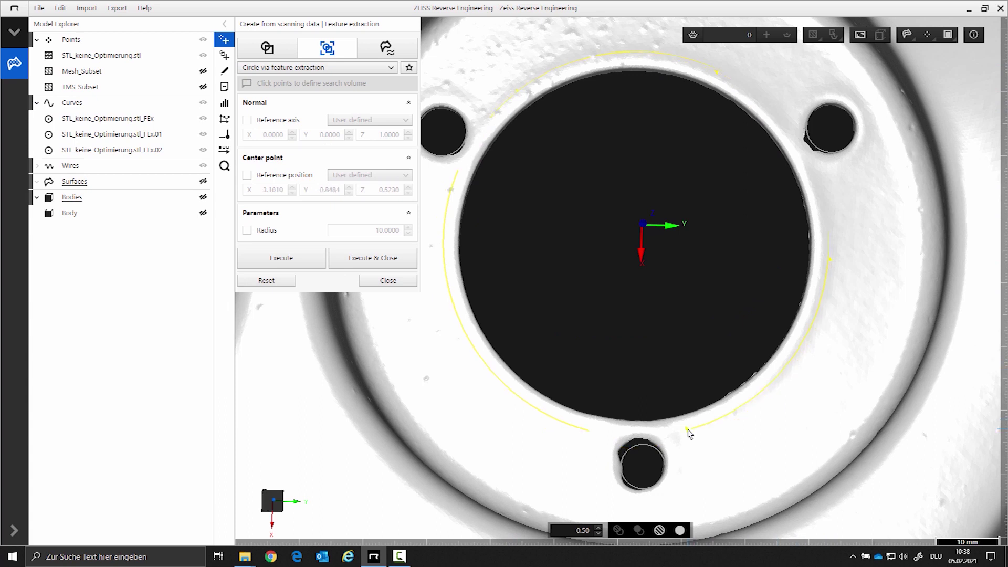
pyautogui.click(302, 261)
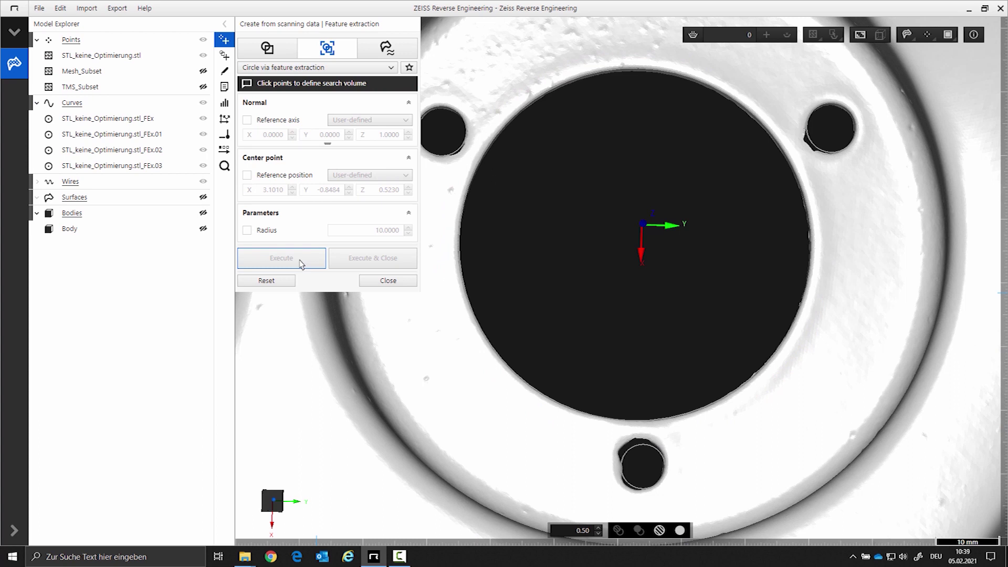
pyautogui.click(382, 281)
# Step: Hide the mesh and set the radius of the three small extracted circles to 4 with Adjust sizes of standard geometries
pyautogui.click(203, 55)
pyautogui.moveTo(416, 189); pyautogui.dragTo(453, 163, button='middle')
pyautogui.click(467, 132)
pyautogui.keyDown('ctrl'); pyautogui.click(657, 440); pyautogui.keyUp('ctrl')
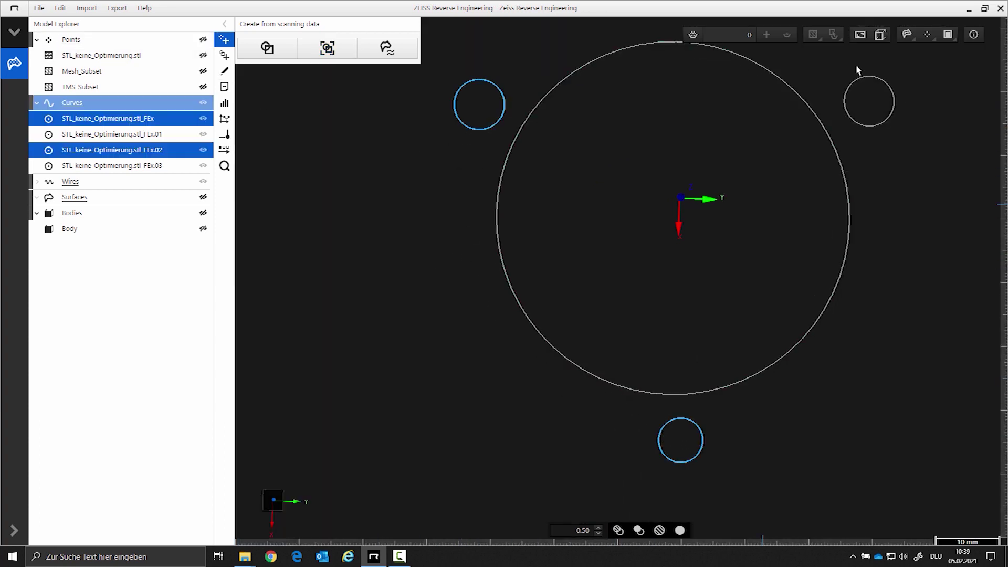
pyautogui.keyDown('ctrl'); pyautogui.click(878, 128); pyautogui.keyUp('ctrl')
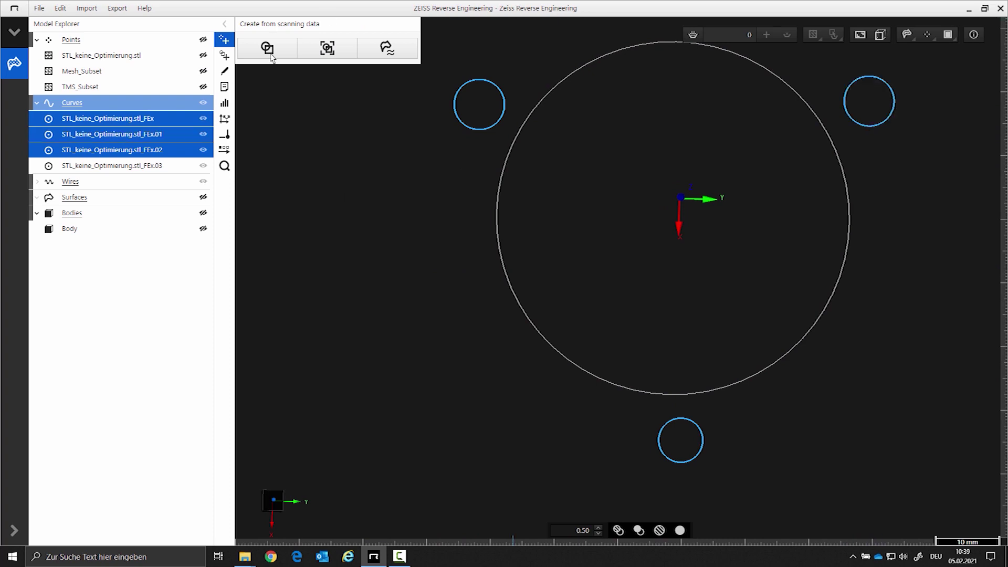
pyautogui.click(224, 90)
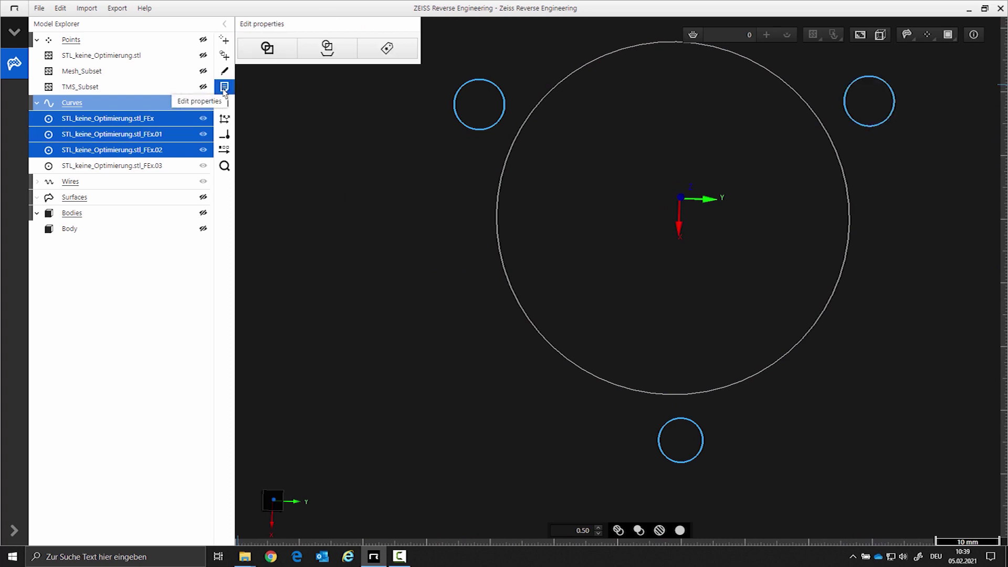
pyautogui.click(327, 47)
pyautogui.click(338, 68)
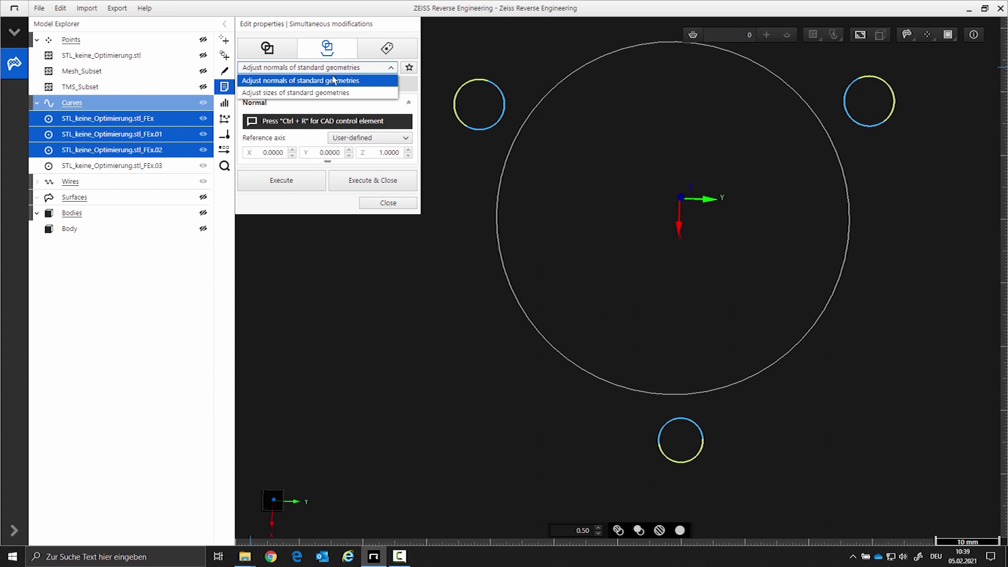
pyautogui.click(331, 92)
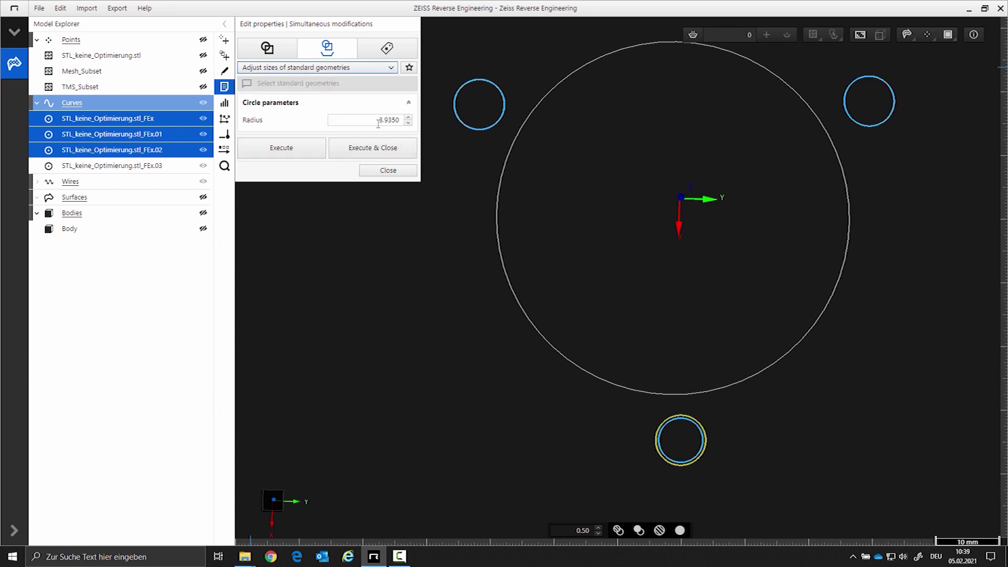
pyautogui.moveTo(378, 123); pyautogui.dragTo(443, 108)
pyautogui.write('4')
pyautogui.press('Return')
pyautogui.click(377, 149)
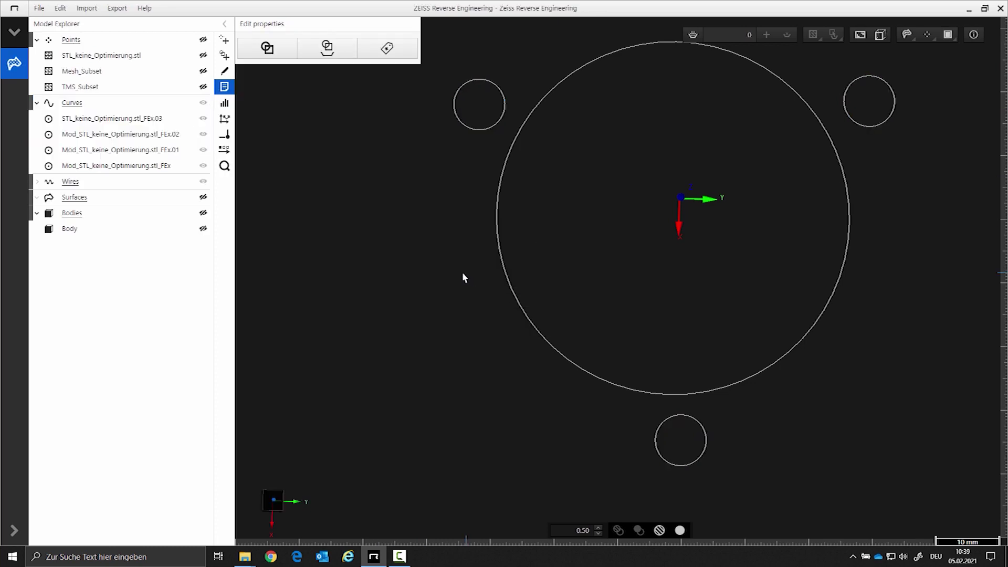
# Step: Show the mesh STL_keine_Optimierung.stl together with the extracted circles
pyautogui.moveTo(460, 273); pyautogui.dragTo(436, 270, button='middle')
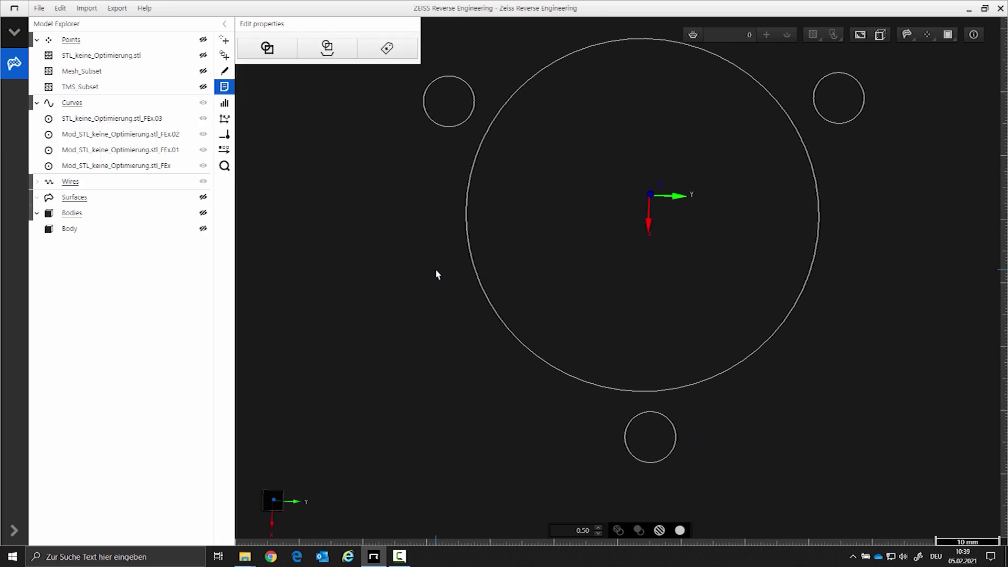
pyautogui.click(204, 57)
pyautogui.scroll(-3, 571, 424)
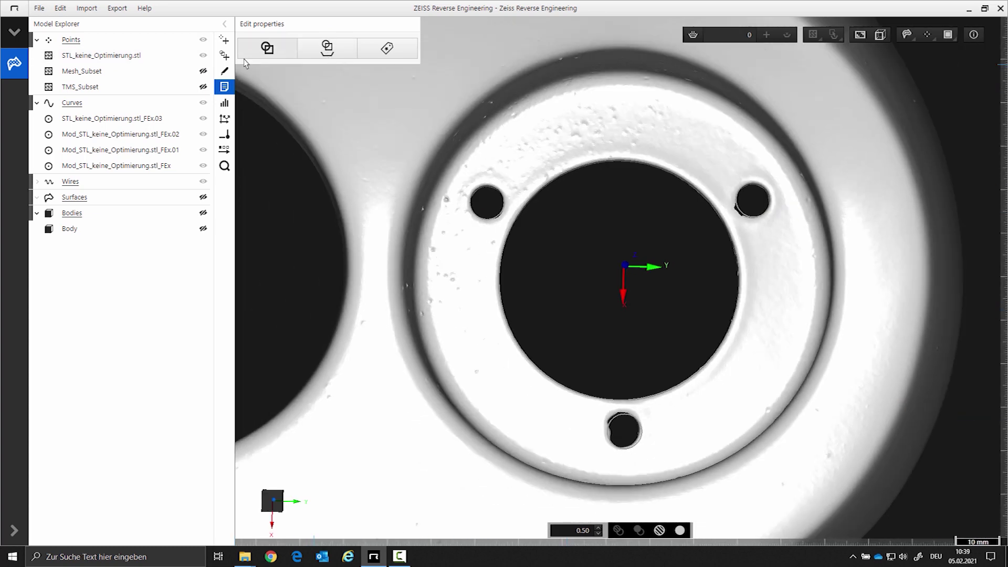
# Step: Extract the elongated opening in the outer wall nearer the recessed pocket using Slot via feature extraction
pyautogui.click(225, 39)
pyautogui.click(327, 48)
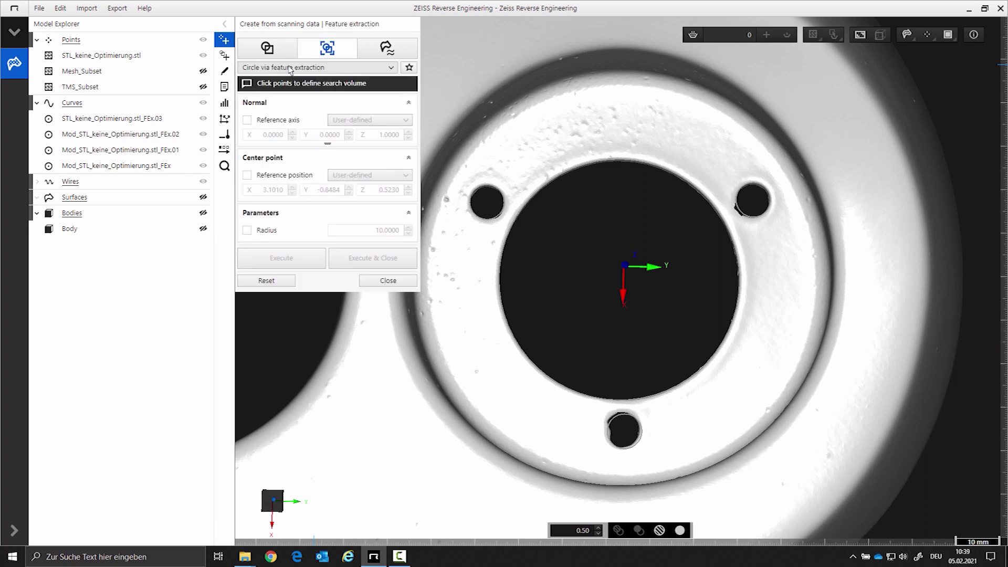
pyautogui.click(291, 68)
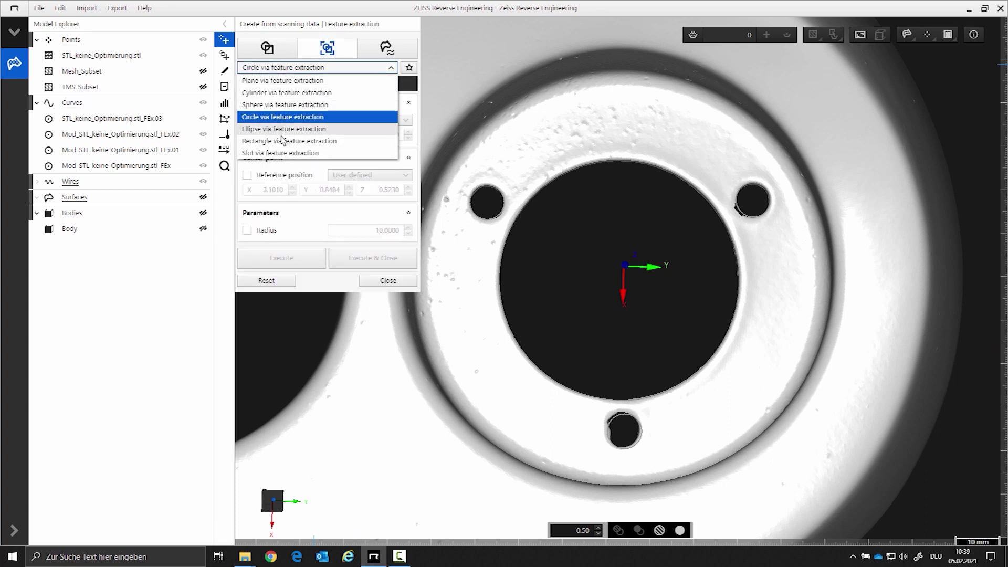
pyautogui.click(285, 153)
pyautogui.scroll(-3, 674, 403)
pyautogui.scroll(-1, 674, 403)
pyautogui.moveTo(580, 459); pyautogui.dragTo(572, 333, button='middle')
pyautogui.moveTo(591, 295); pyautogui.dragTo(649, 66, button='middle')
pyautogui.scroll(5, 649, 260)
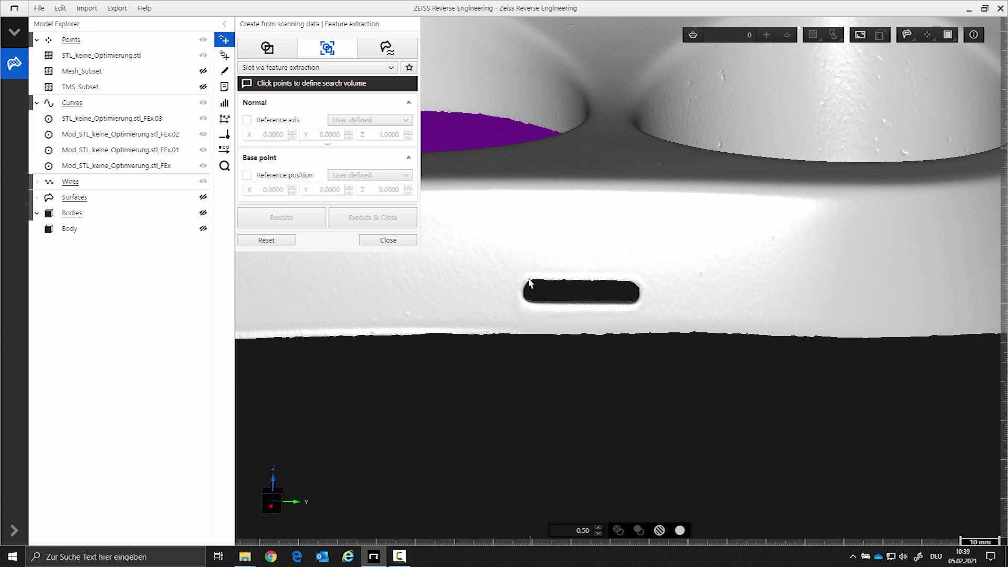
pyautogui.click(651, 300)
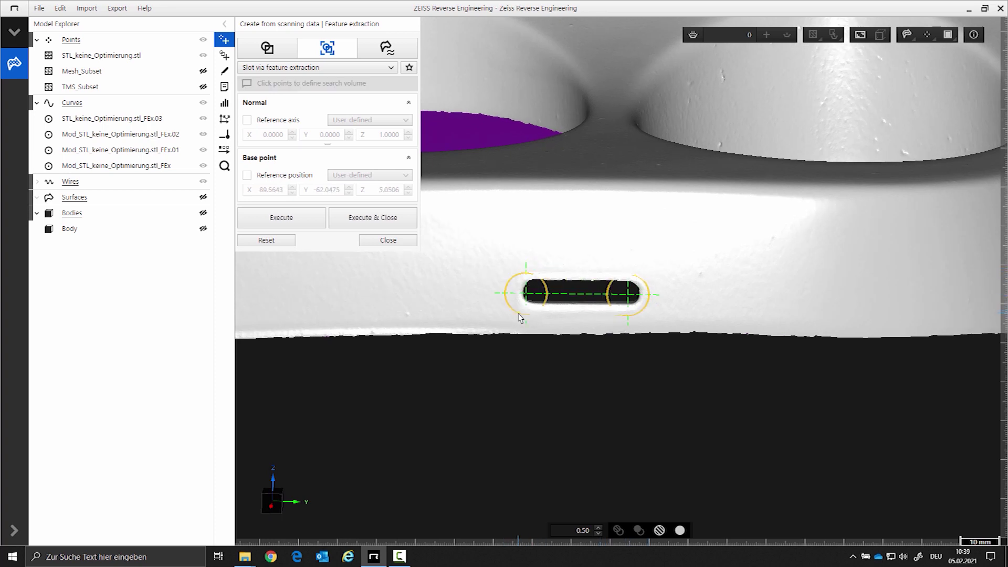
pyautogui.click(265, 223)
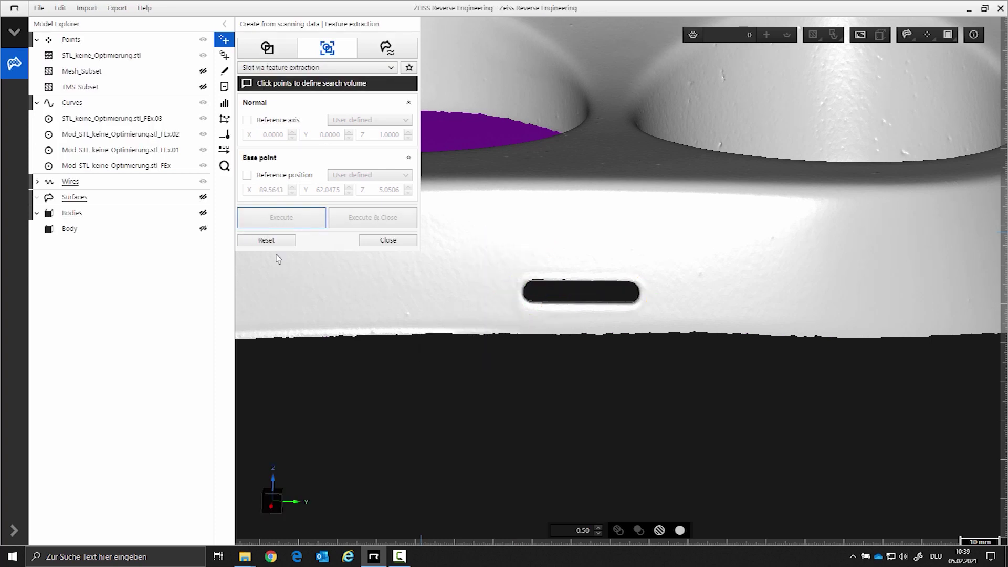
# Step: Extract the elongated opening farther from the recessed pocket in the same outer wall using Slot via feature extraction
pyautogui.moveTo(451, 380); pyautogui.dragTo(798, 385, button='middle')
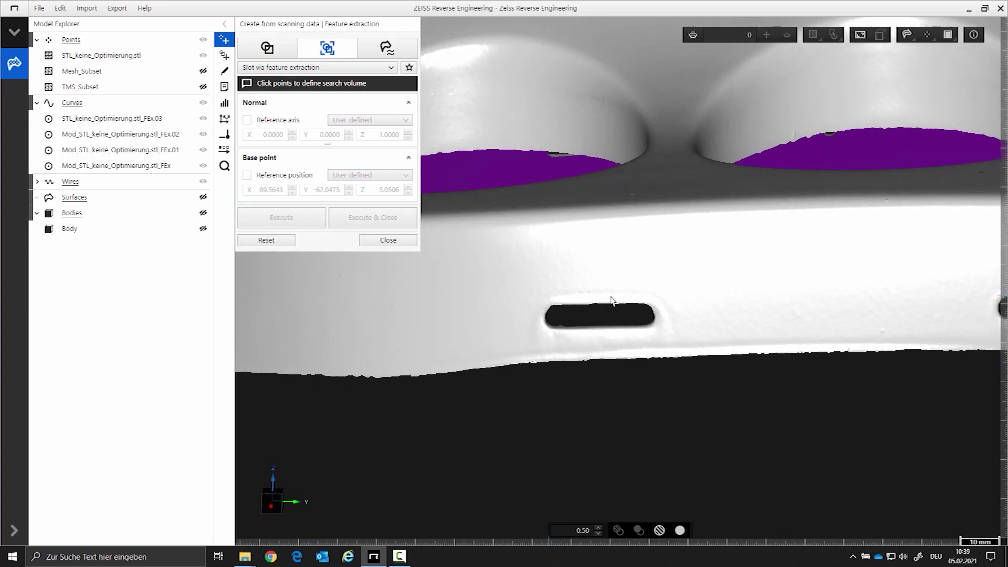
pyautogui.click(659, 307)
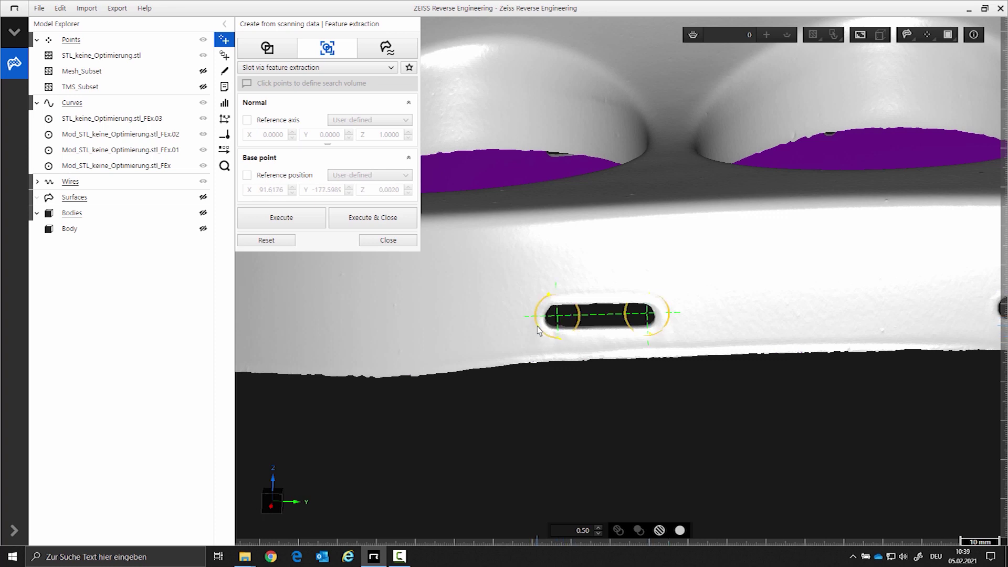
pyautogui.click(281, 217)
# Step: Extract a slot from the elongated opening in the opposite outer wall that lies farther from the recessed pocket
pyautogui.scroll(-5, 701, 361)
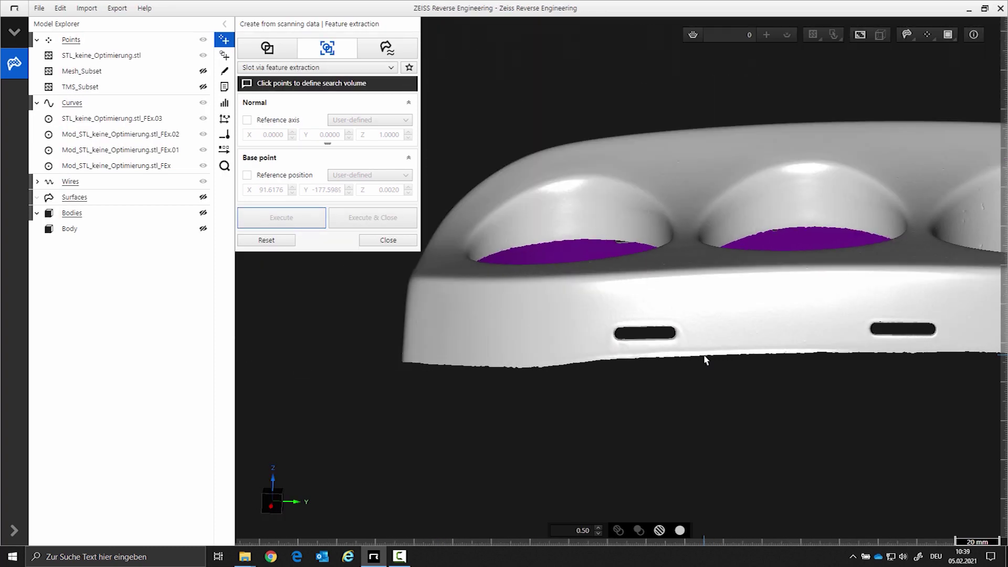
pyautogui.scroll(-1, 693, 352)
pyautogui.moveTo(569, 330); pyautogui.dragTo(995, 321, button='middle')
pyautogui.moveTo(492, 416); pyautogui.dragTo(698, 388, button='middle')
pyautogui.scroll(5, 675, 326)
pyautogui.scroll(3, 689, 320)
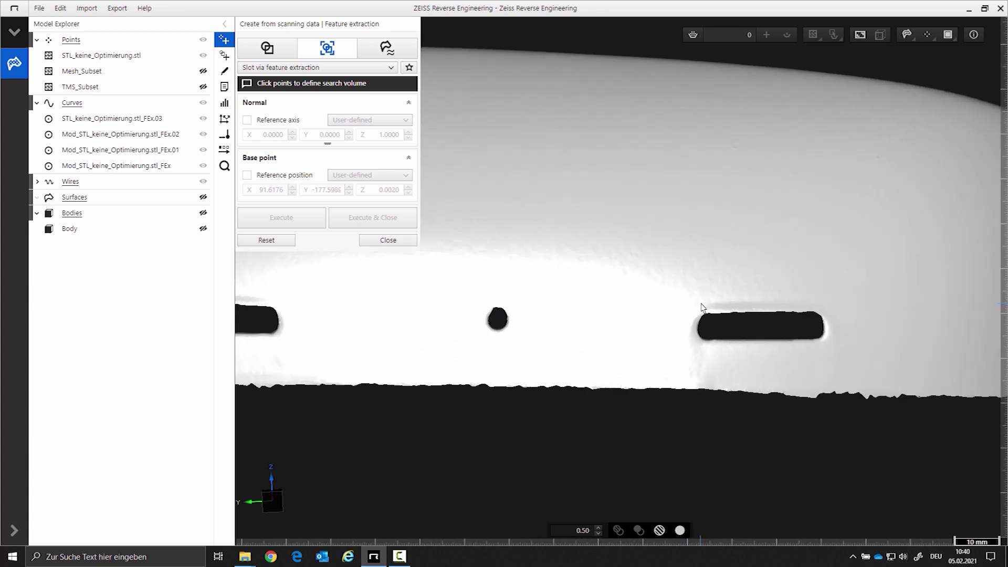
pyautogui.click(820, 303)
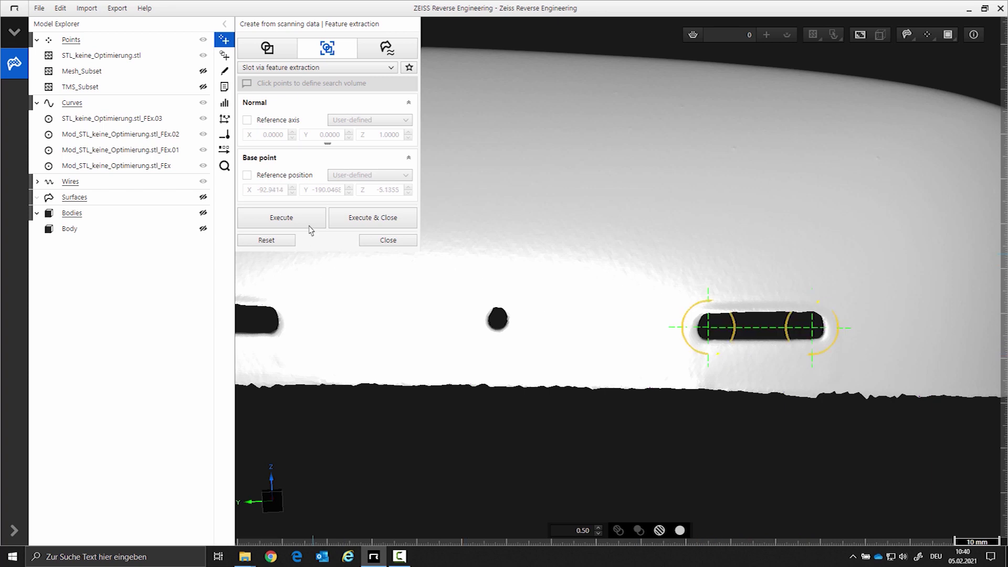
pyautogui.click(282, 218)
# Step: Extract the remaining slot, nearer the recessed pocket in the opposite wall, and finish the feature extraction
pyautogui.moveTo(326, 338); pyautogui.dragTo(659, 341, button='middle')
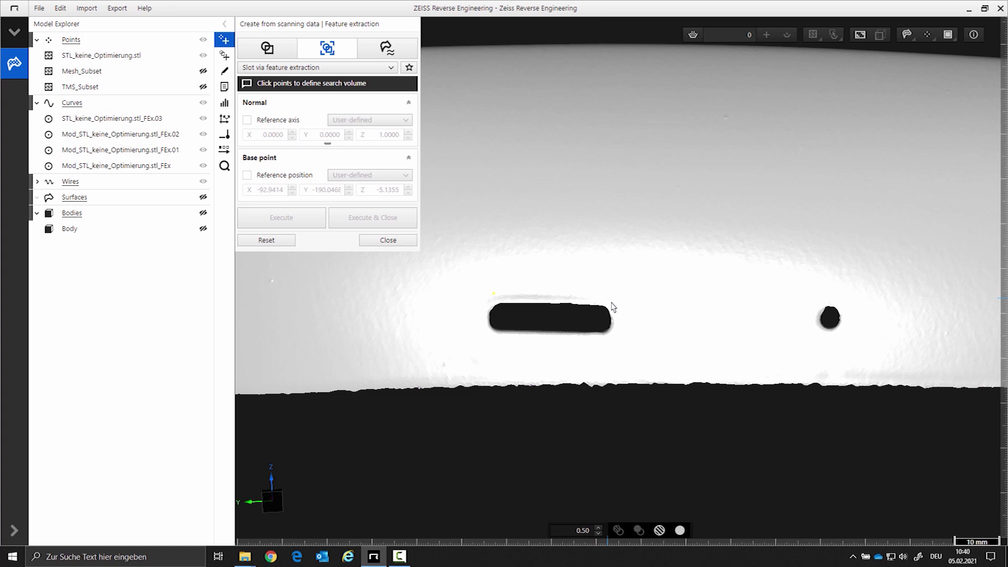
pyautogui.click(614, 356)
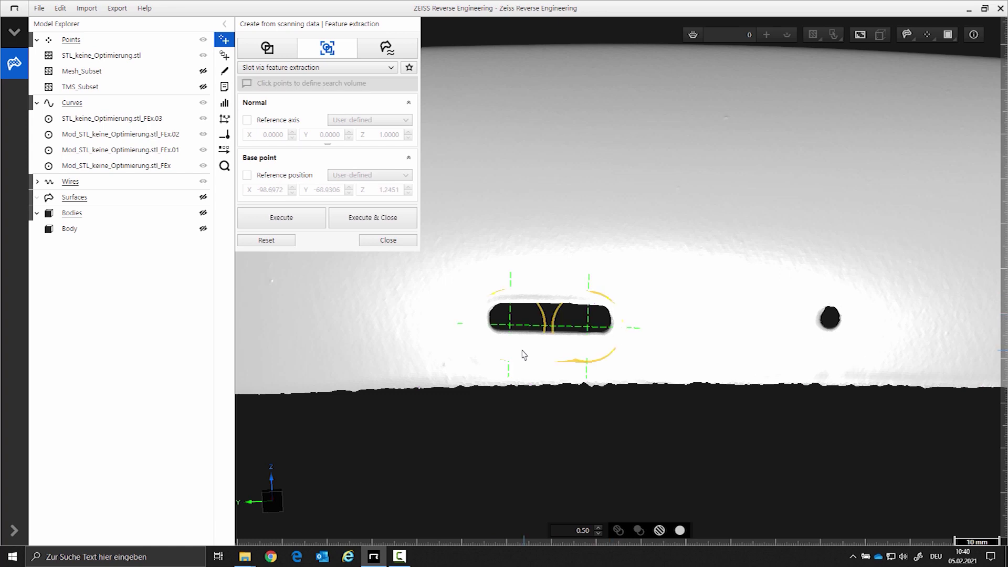
pyautogui.click(493, 345)
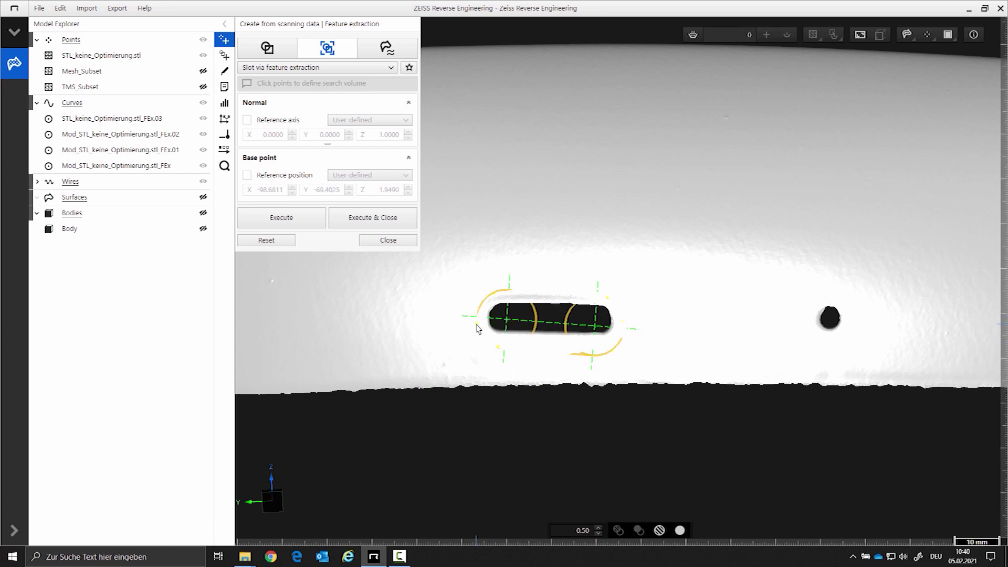
pyautogui.click(286, 220)
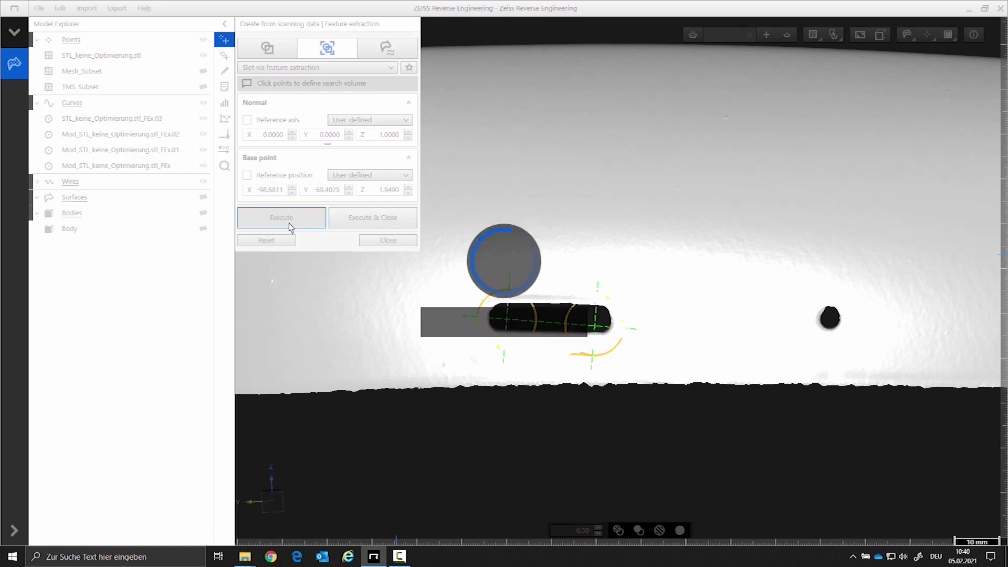
pyautogui.click(387, 242)
# Step: Hide the mesh STL_keine_Optimierung.stl and select all four extracted slot wires
pyautogui.click(204, 55)
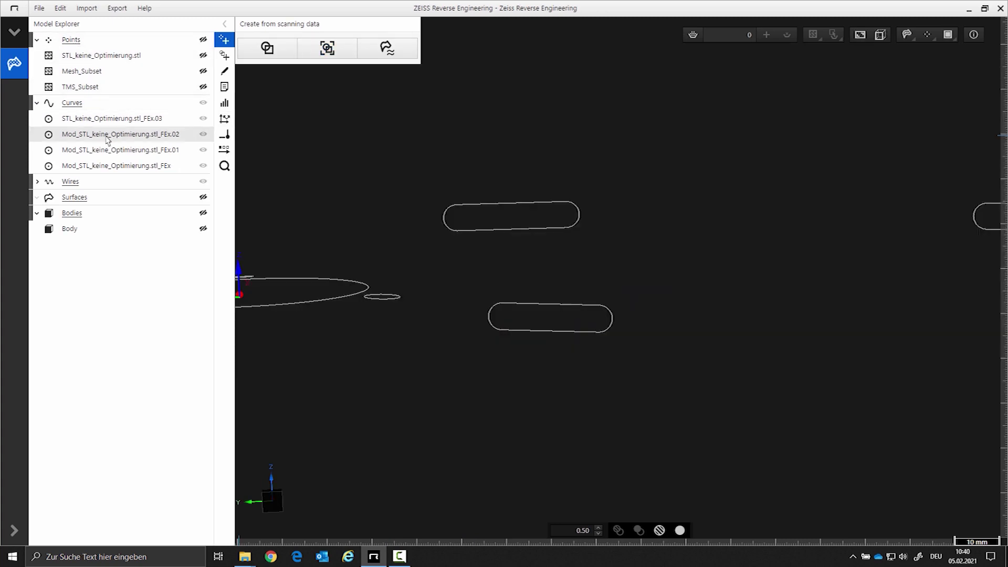
pyautogui.click(38, 181)
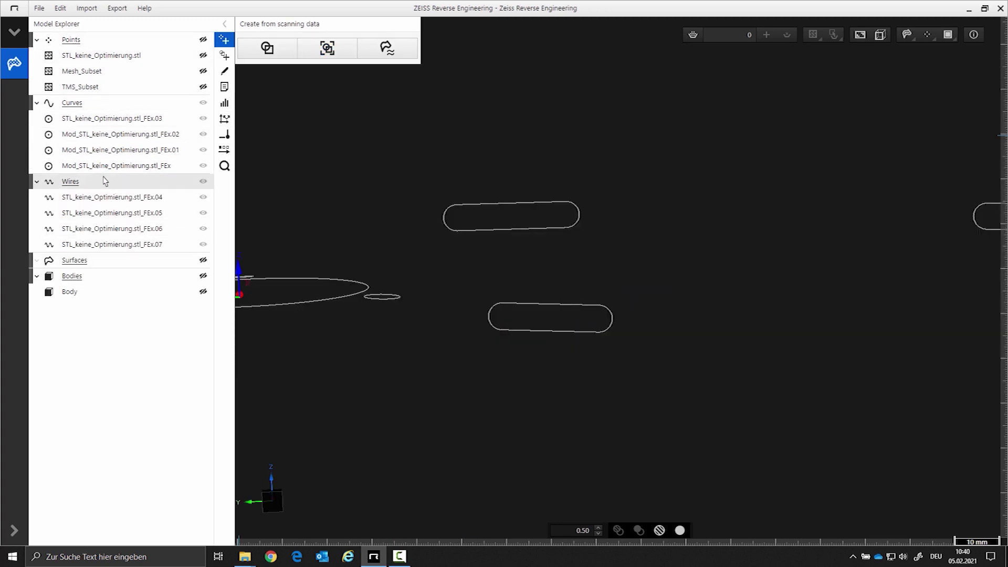
pyautogui.click(118, 244)
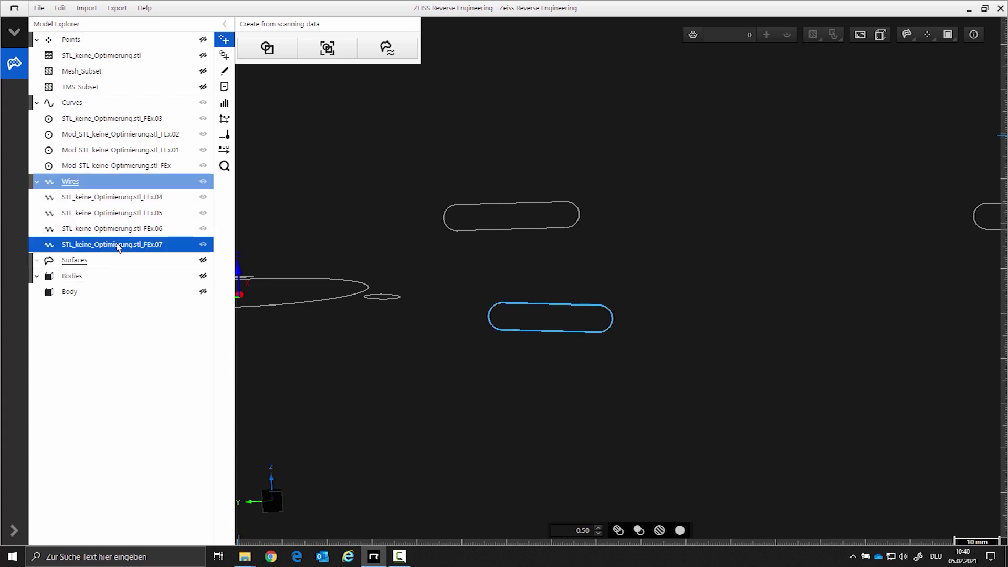
pyautogui.click(101, 182)
pyautogui.scroll(-4, 637, 366)
pyautogui.moveTo(629, 356); pyautogui.dragTo(595, 271, button='middle')
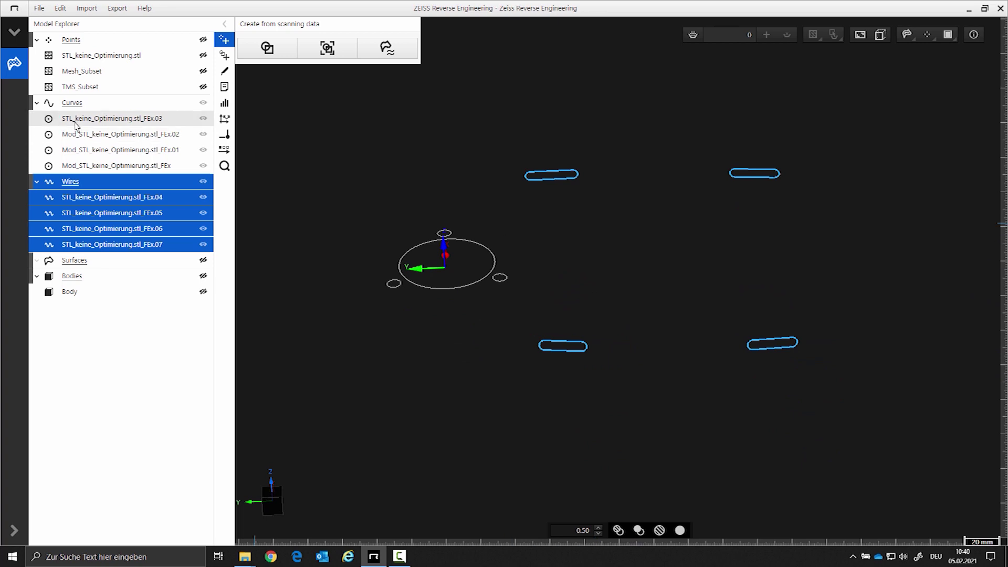
# Step: Show the body and project all extracted circles and slot wires onto it with Project curves onto body
pyautogui.keyDown('ctrl'); pyautogui.click(69, 107); pyautogui.keyUp('ctrl')
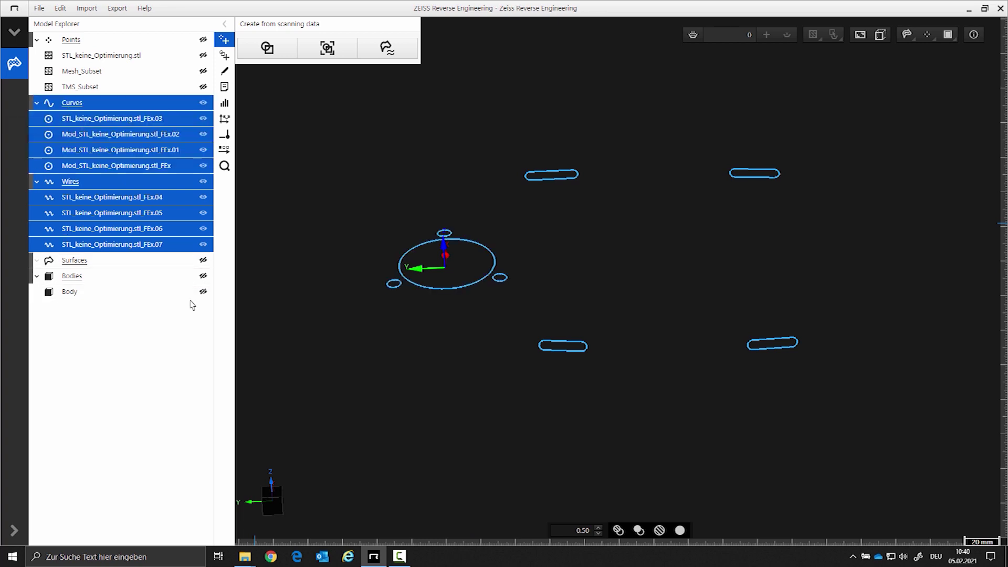
pyautogui.click(203, 291)
pyautogui.keyDown('ctrl'); pyautogui.click(107, 293); pyautogui.keyUp('ctrl')
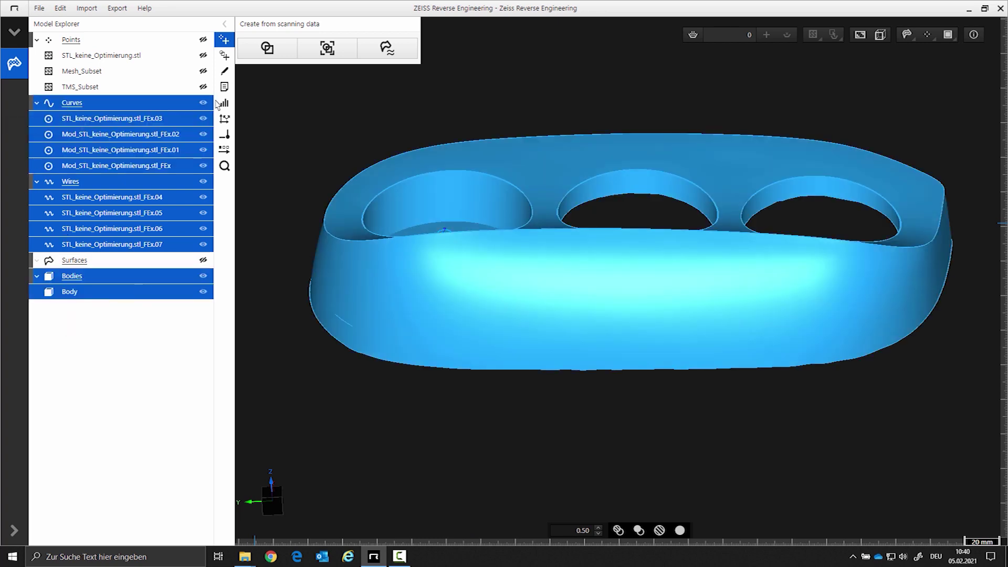
pyautogui.click(225, 71)
pyautogui.click(328, 48)
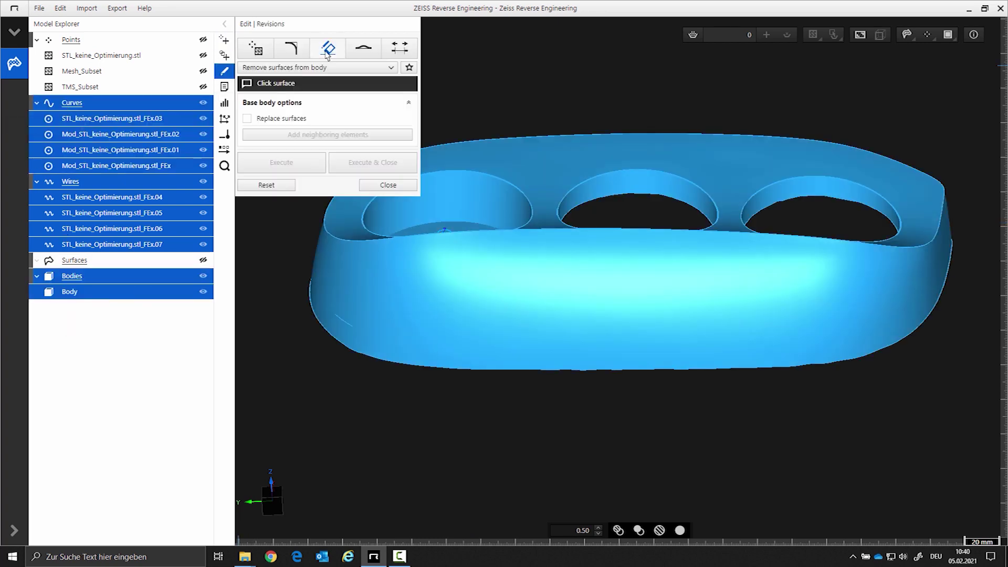
pyautogui.click(299, 70)
pyautogui.click(286, 119)
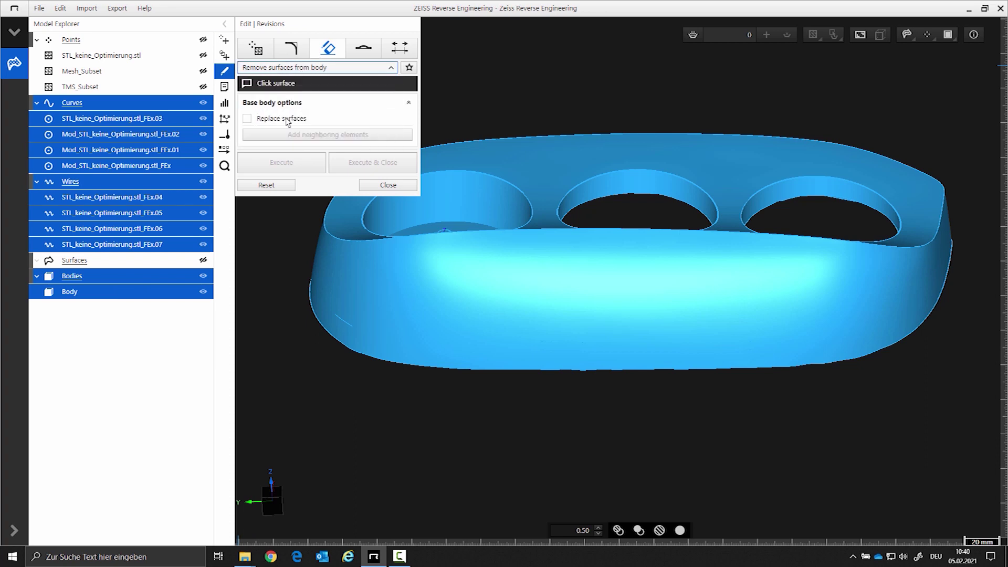
pyautogui.click(288, 121)
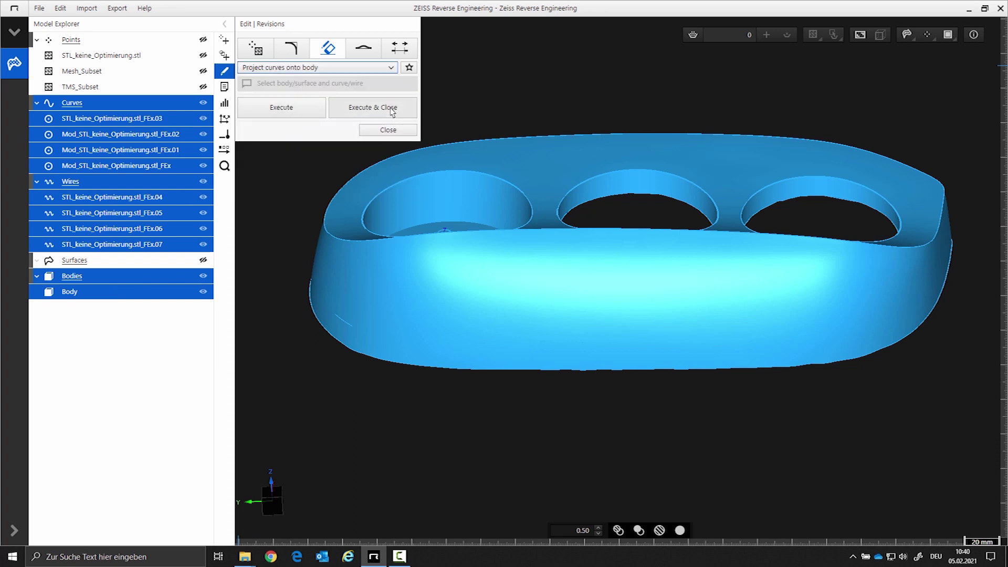
pyautogui.click(391, 110)
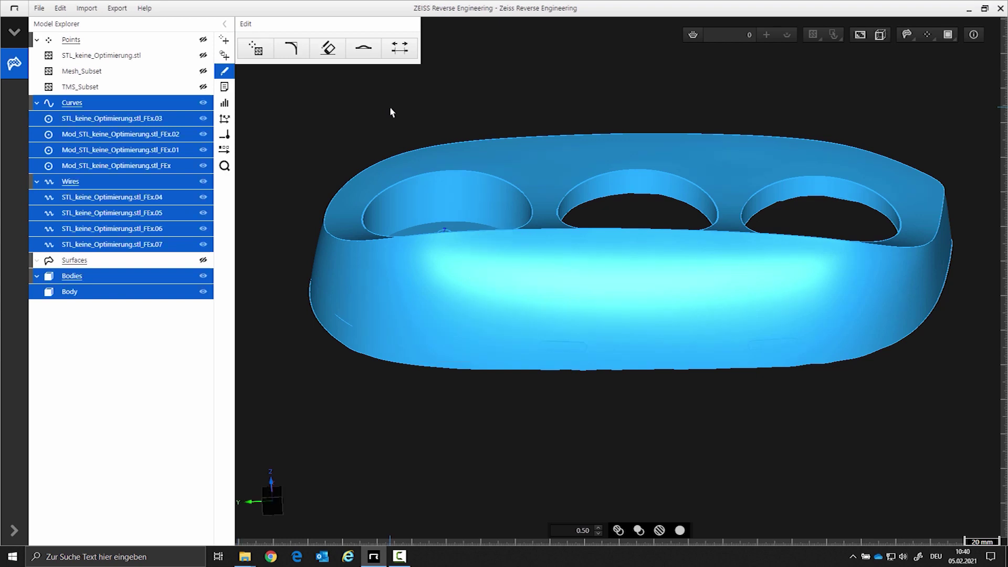
# Step: Delete all the extracted circle curves and slot wires from the model
pyautogui.click(120, 104)
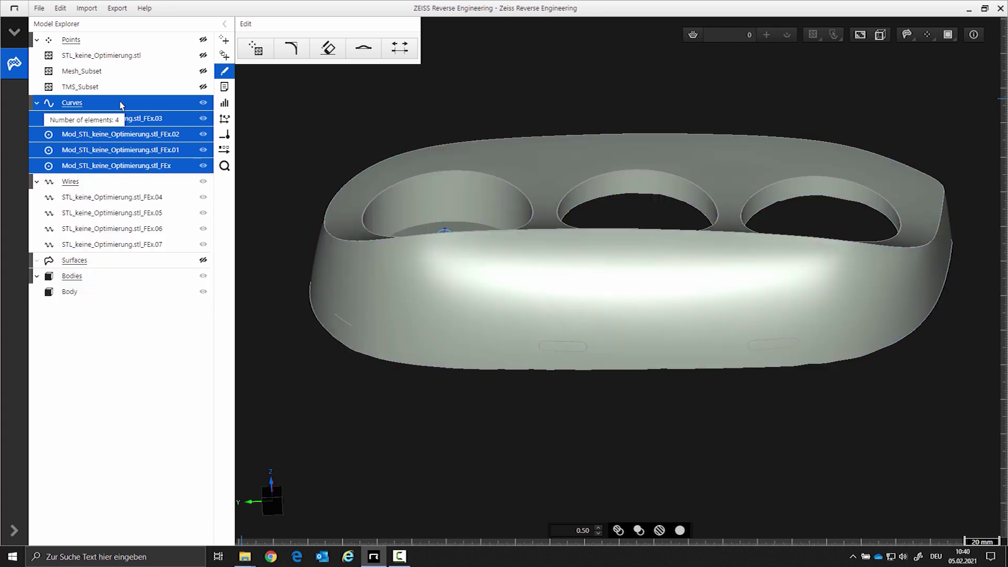
pyautogui.keyDown('ctrl'); pyautogui.click(90, 183); pyautogui.keyUp('ctrl')
pyautogui.press('Delete')
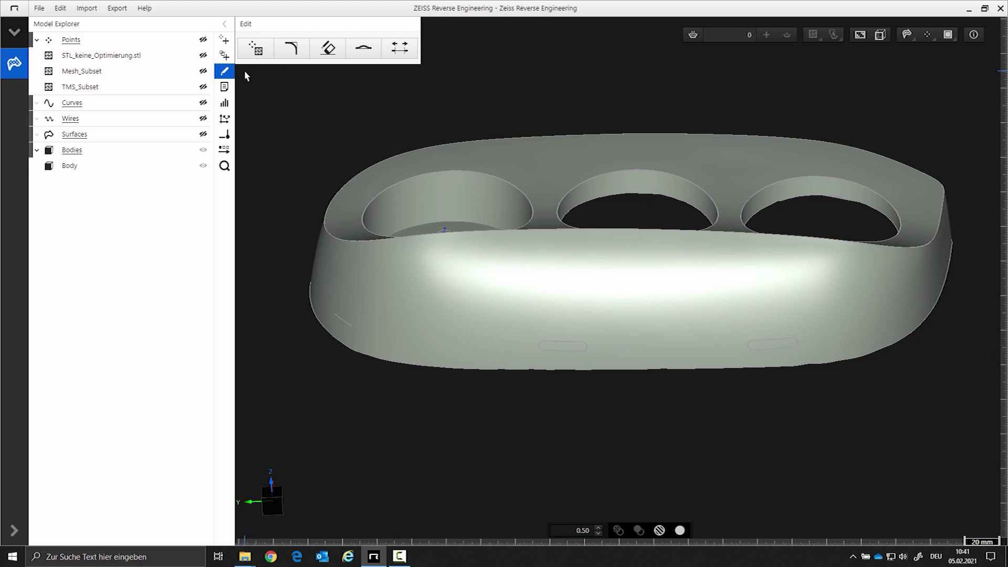
# Step: Use Remove surfaces from body to cut out the four wall slots and the large and small circles in the pocket floor
pyautogui.click(326, 43)
pyautogui.click(294, 67)
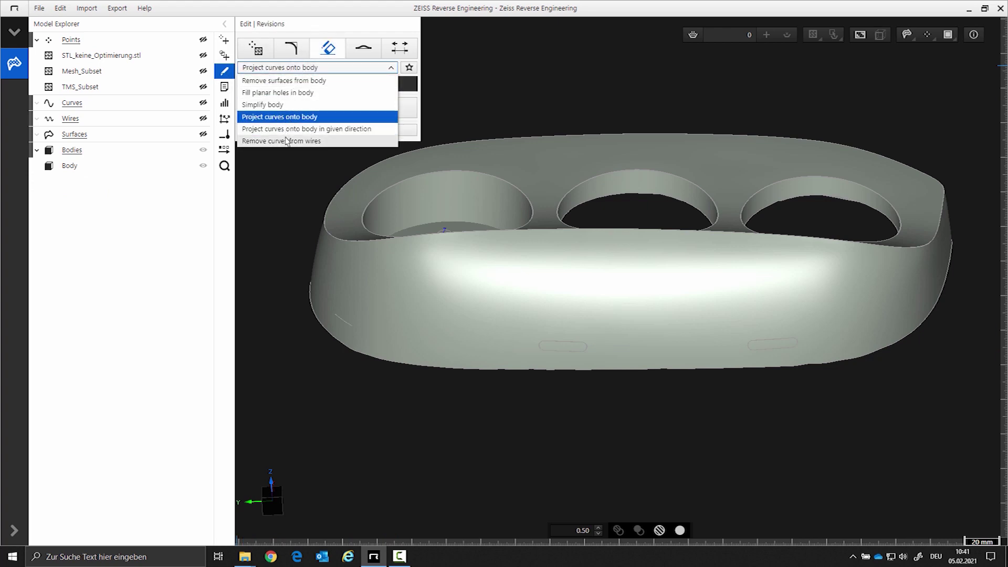
pyautogui.click(278, 82)
pyautogui.click(554, 346)
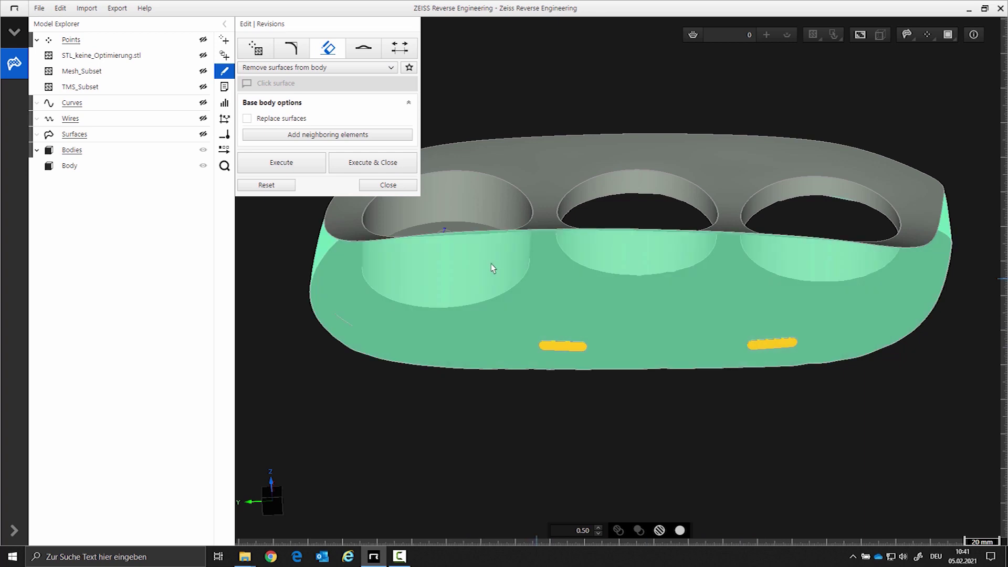
pyautogui.moveTo(484, 261)
pyautogui.mouseDown()
pyautogui.moveTo(499, 329)
pyautogui.moveTo(572, 399)
pyautogui.moveTo(544, 357)
pyautogui.moveTo(541, 319)
pyautogui.mouseUp()
pyautogui.click(541, 319)
pyautogui.click(518, 270)
pyautogui.click(585, 351)
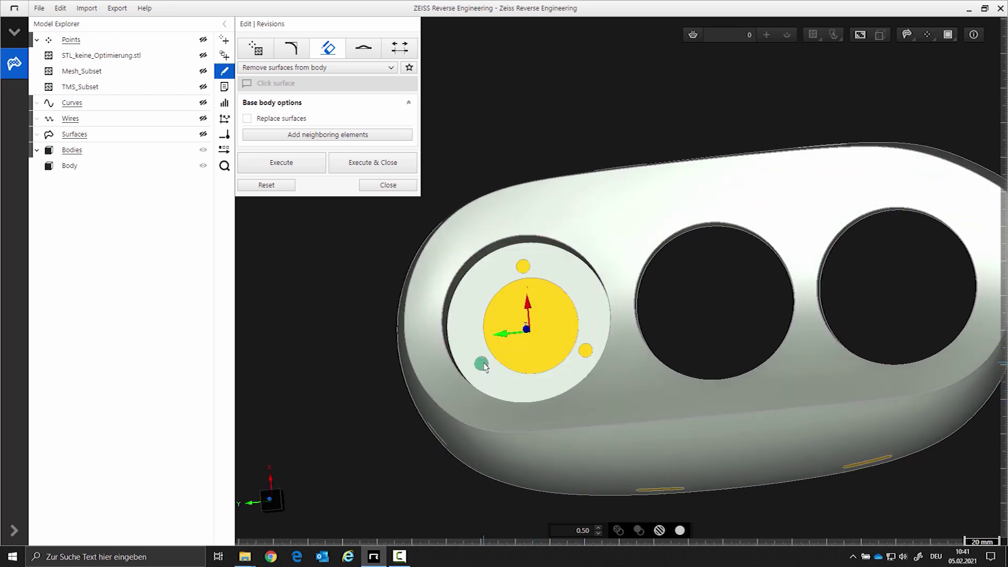
pyautogui.moveTo(509, 298)
pyautogui.mouseDown()
pyautogui.moveTo(626, 252)
pyautogui.moveTo(641, 326)
pyautogui.mouseUp()
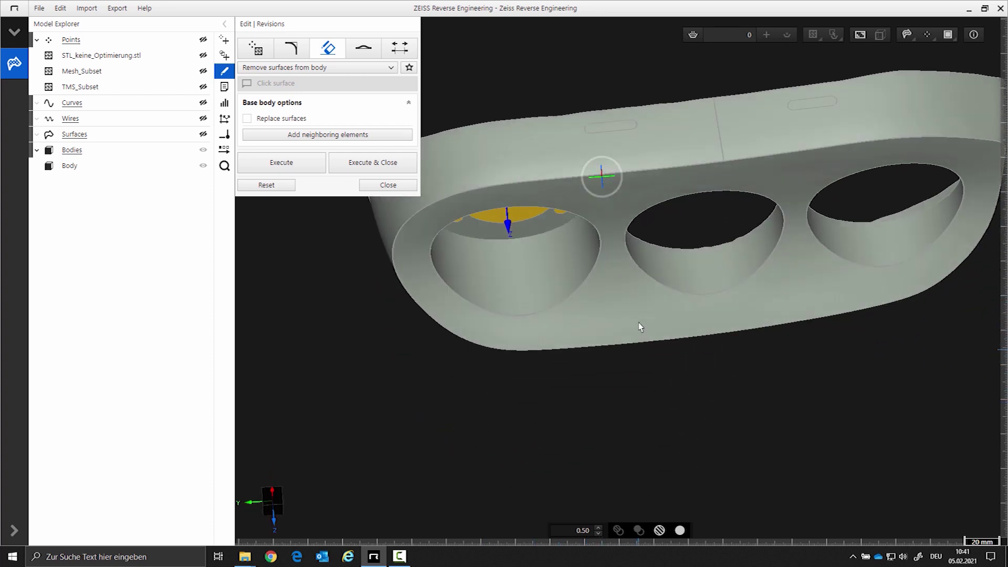
pyautogui.click(615, 127)
pyautogui.click(813, 104)
pyautogui.click(374, 163)
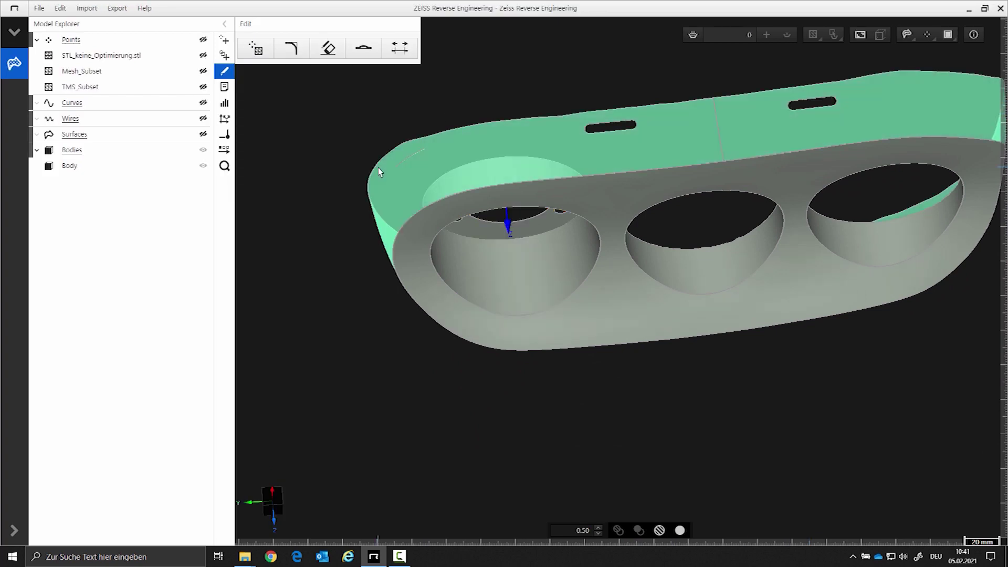
# Step: Run Simplify body on the housing to remove the superfluous edge line on the rounded end wall
pyautogui.scroll(-2, 378, 168)
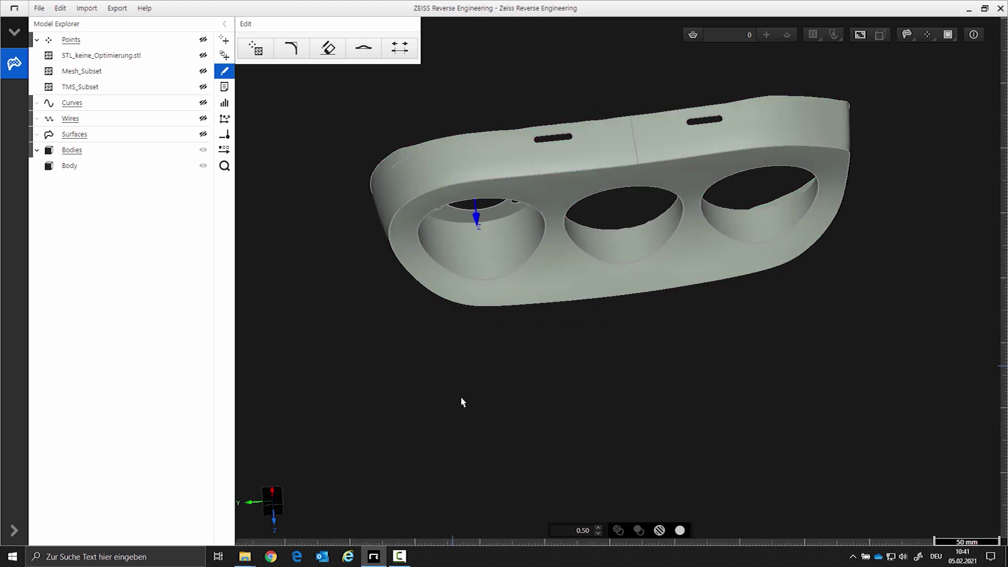
pyautogui.moveTo(461, 398)
pyautogui.mouseDown(button='middle')
pyautogui.moveTo(566, 304)
pyautogui.moveTo(571, 227)
pyautogui.moveTo(536, 337)
pyautogui.mouseUp(button='middle')
pyautogui.moveTo(503, 414)
pyautogui.mouseDown(button='middle')
pyautogui.moveTo(531, 370)
pyautogui.moveTo(525, 341)
pyautogui.mouseUp(button='middle')
pyautogui.moveTo(523, 344)
pyautogui.mouseDown(button='middle')
pyautogui.moveTo(495, 314)
pyautogui.moveTo(430, 406)
pyautogui.mouseUp(button='middle')
pyautogui.moveTo(431, 406); pyautogui.dragTo(779, 364)
pyautogui.scroll(8, 821, 322)
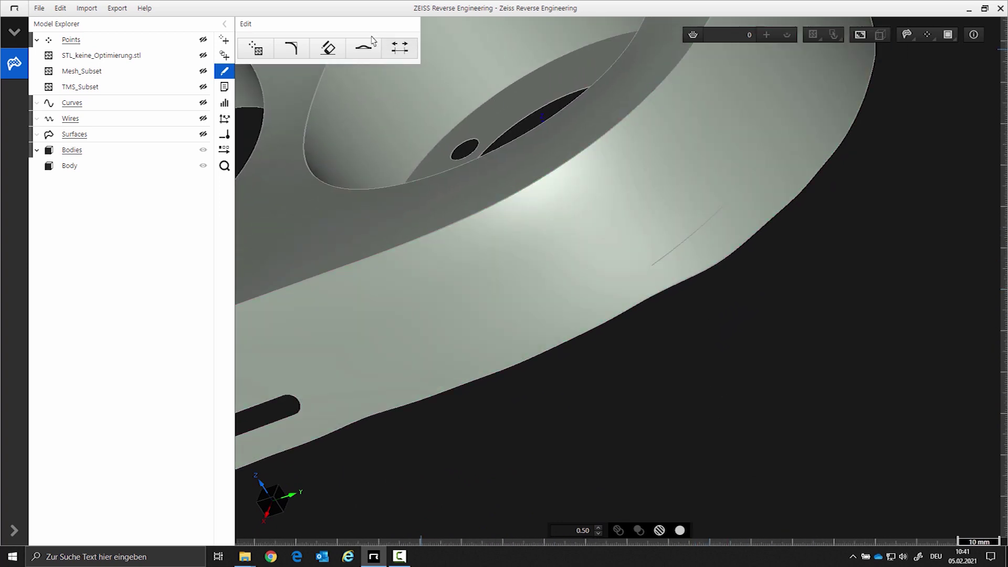
pyautogui.click(330, 50)
pyautogui.click(294, 69)
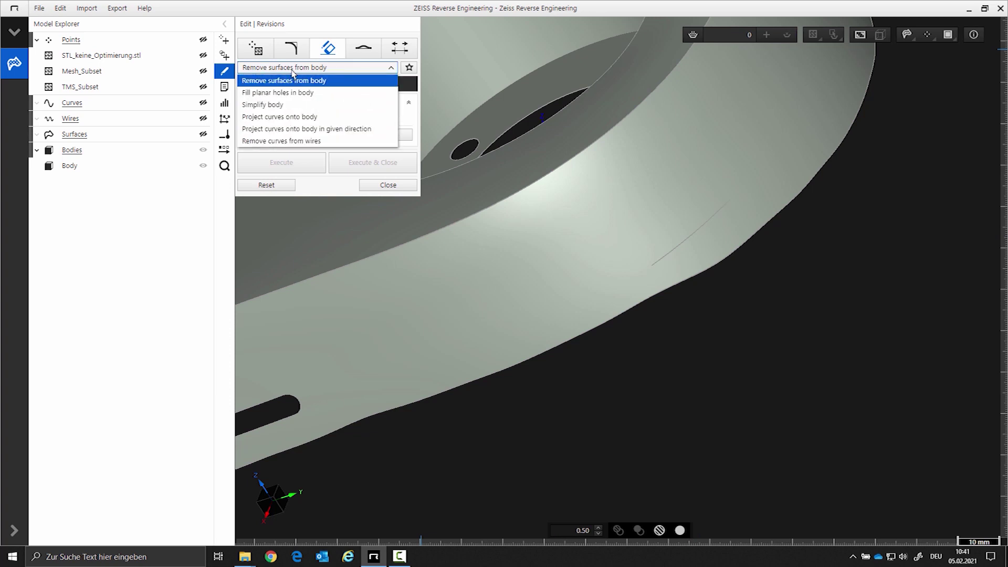
pyautogui.click(266, 105)
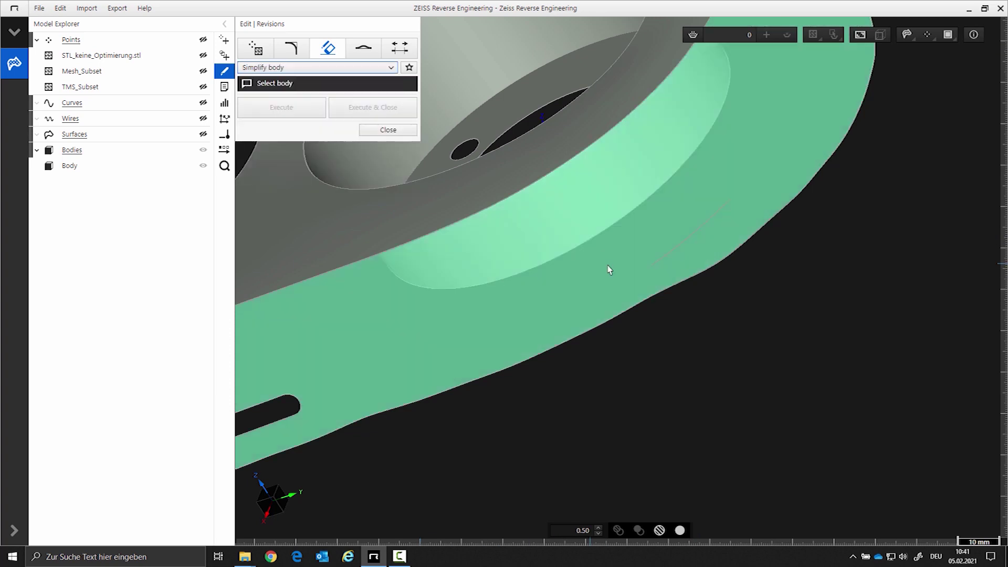
pyautogui.click(691, 251)
pyautogui.click(380, 115)
# Step: Fillet the pocket floor's outer edge and the upper rims of all three round openings with a constant radius of 6 mm
pyautogui.moveTo(666, 216)
pyautogui.mouseDown()
pyautogui.moveTo(751, 225)
pyautogui.moveTo(693, 187)
pyautogui.mouseUp()
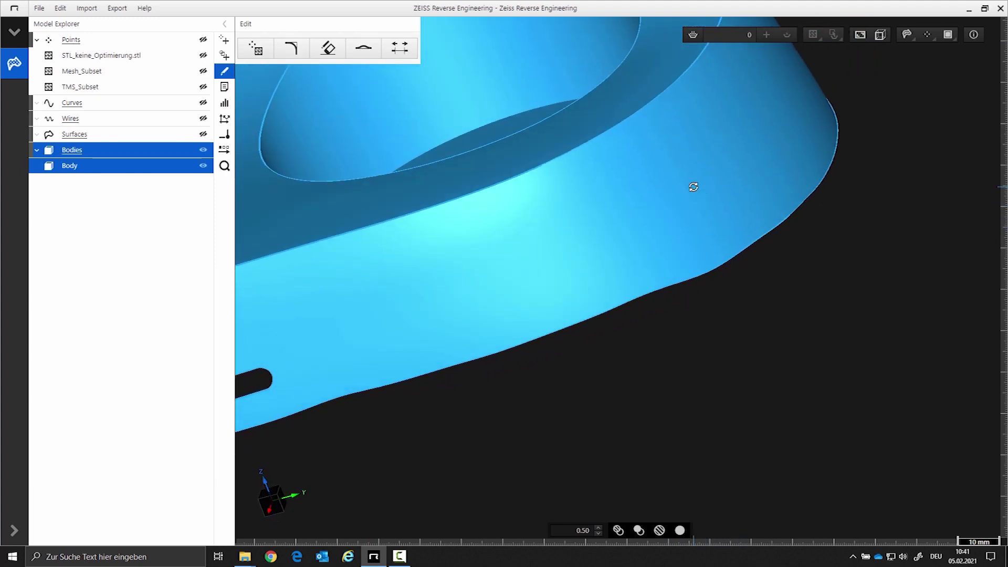
pyautogui.scroll(-5, 636, 235)
pyautogui.moveTo(583, 318)
pyautogui.mouseDown(button='middle')
pyautogui.moveTo(606, 316)
pyautogui.moveTo(681, 247)
pyautogui.mouseUp(button='middle')
pyautogui.moveTo(659, 307)
pyautogui.mouseDown()
pyautogui.moveTo(656, 345)
pyautogui.moveTo(676, 340)
pyautogui.moveTo(704, 419)
pyautogui.moveTo(695, 376)
pyautogui.mouseUp()
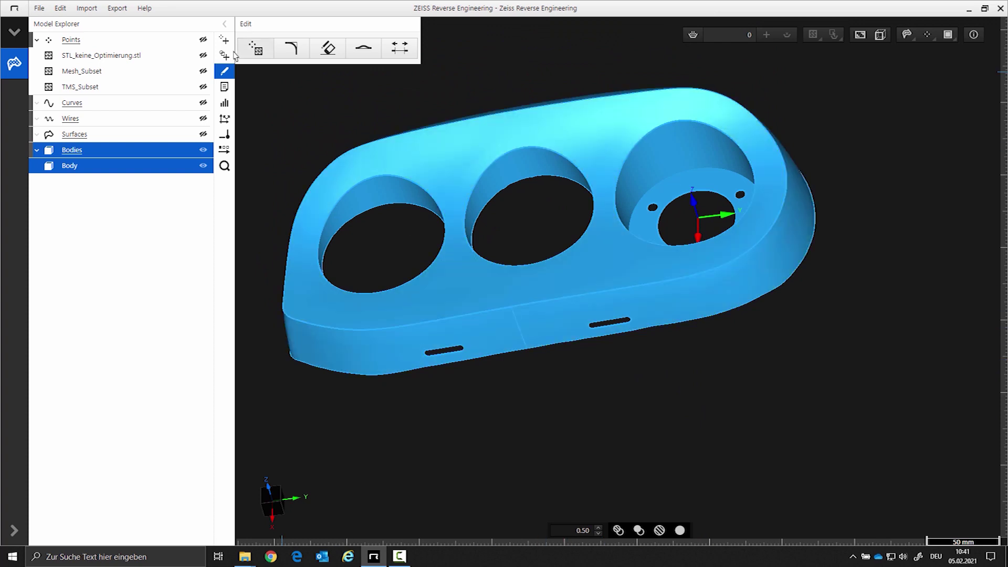
pyautogui.click(294, 49)
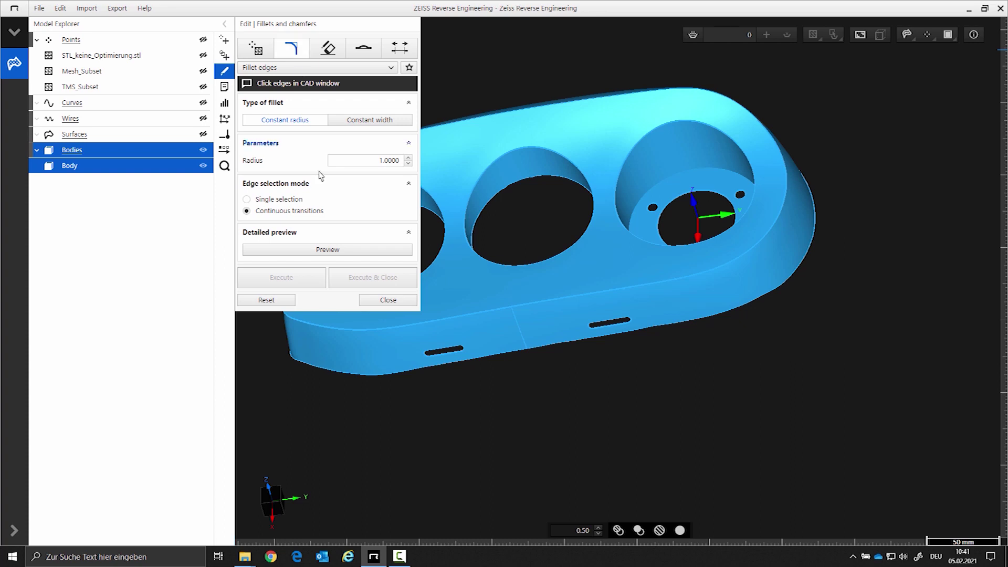
pyautogui.click(660, 183)
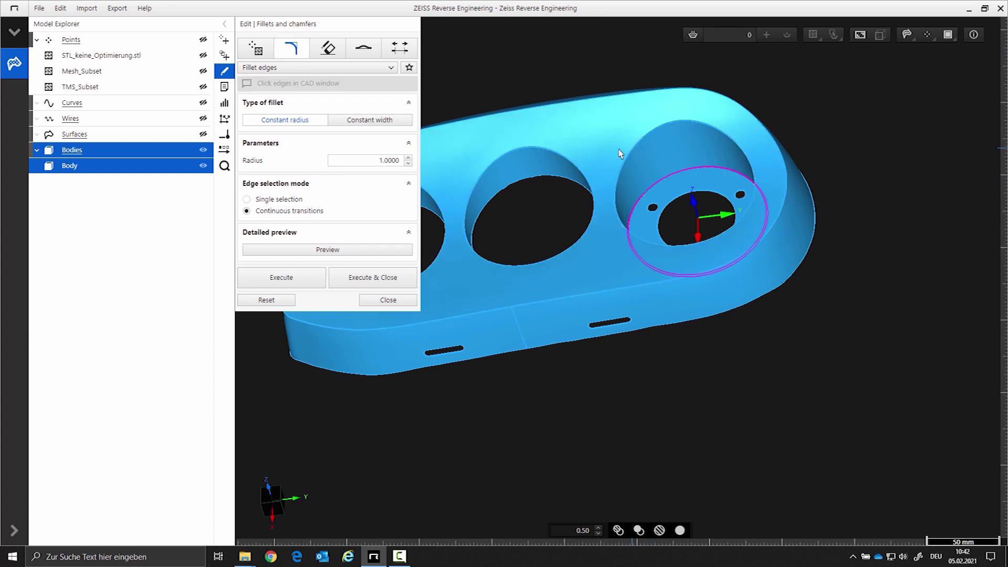
pyautogui.click(556, 153)
pyautogui.moveTo(550, 232); pyautogui.dragTo(723, 231, button='middle')
pyautogui.click(594, 193)
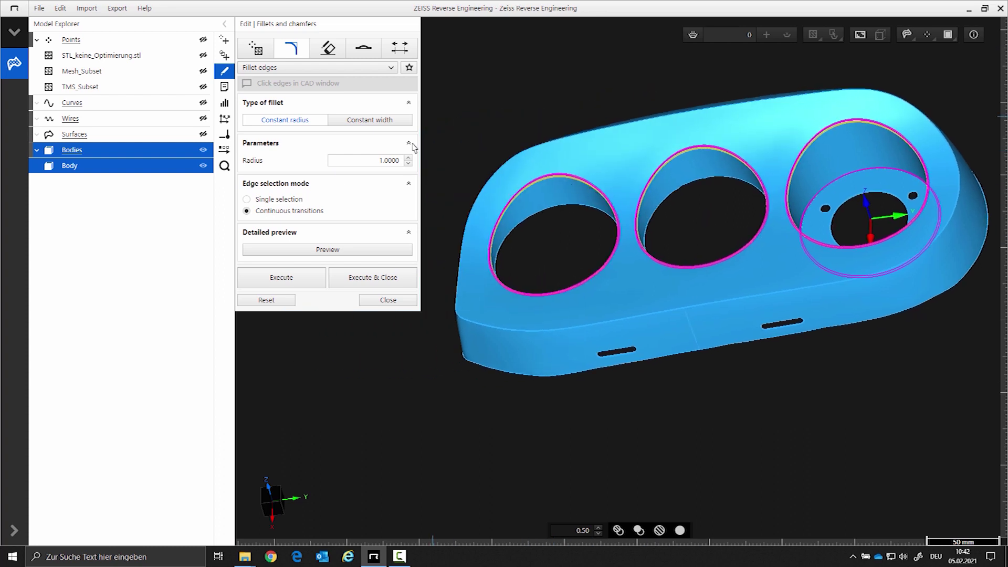
pyautogui.doubleClick(370, 160)
pyautogui.write('6')
pyautogui.press('Return')
pyautogui.click(286, 278)
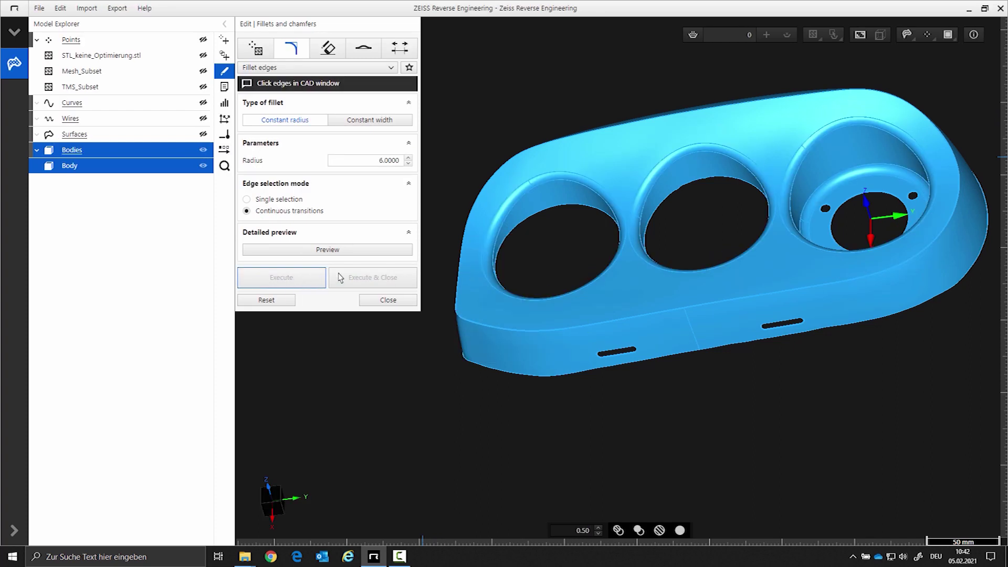
# Step: Fillet the housing's outer top edge along its continuous transitions with a constant radius of 8 mm, checking the detailed preview
pyautogui.moveTo(637, 243); pyautogui.dragTo(697, 213)
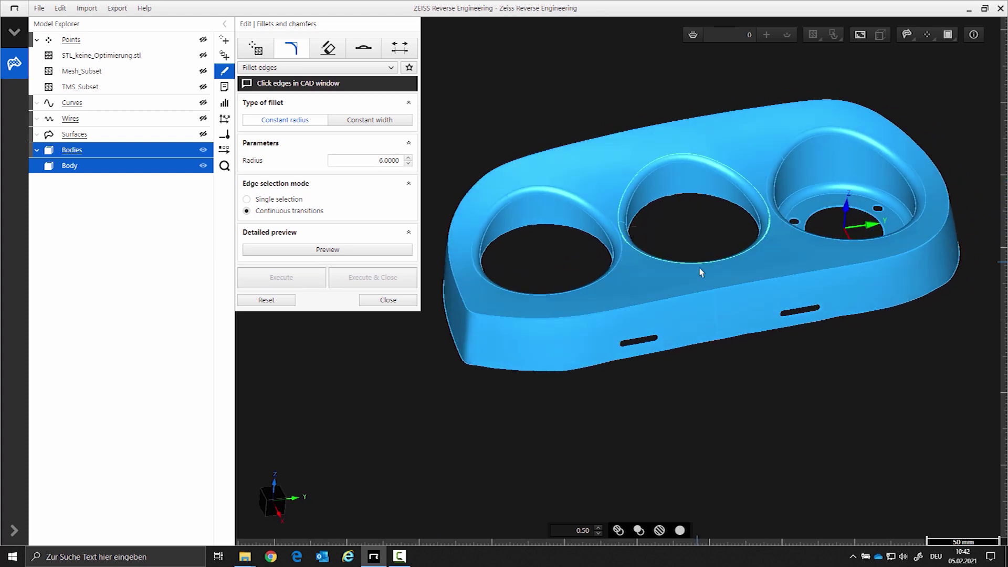
pyautogui.click(700, 291)
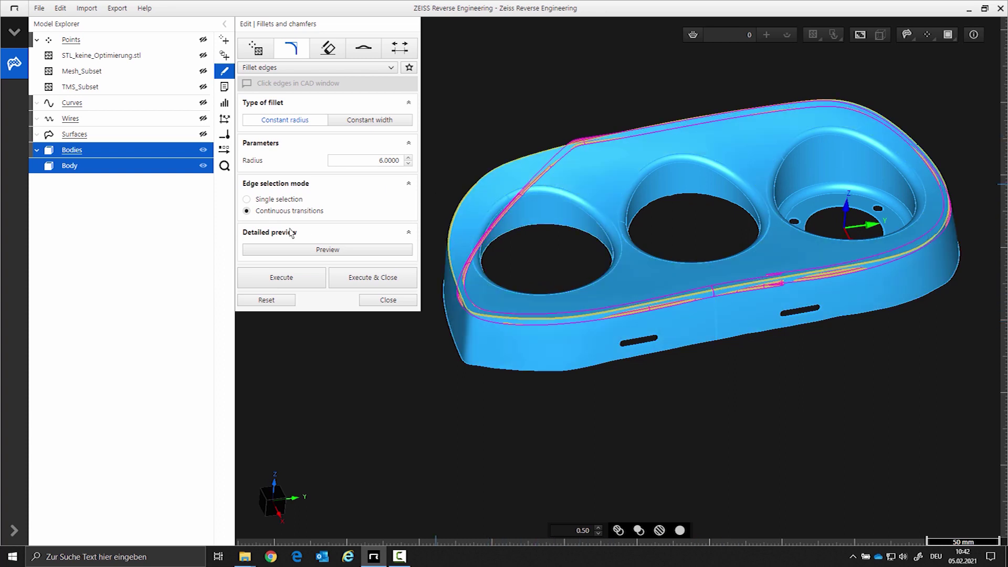
pyautogui.click(288, 254)
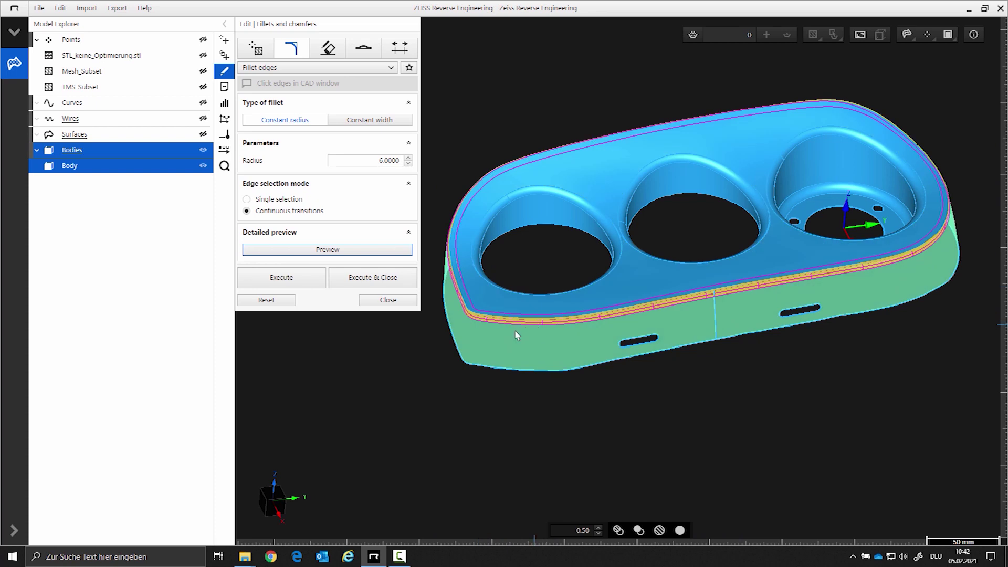
pyautogui.moveTo(360, 161); pyautogui.dragTo(400, 161)
pyautogui.write('8')
pyautogui.press('Return')
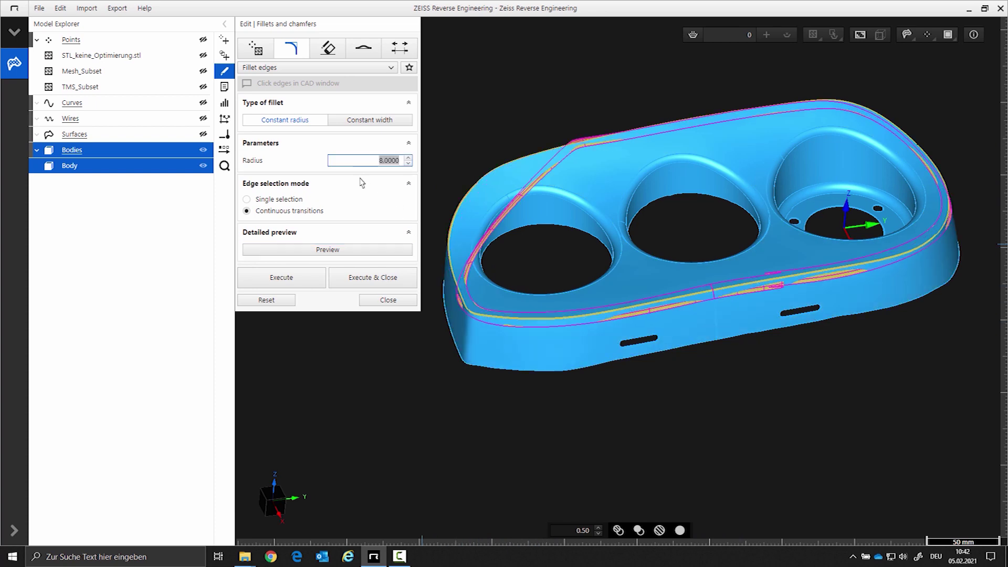
pyautogui.click(304, 252)
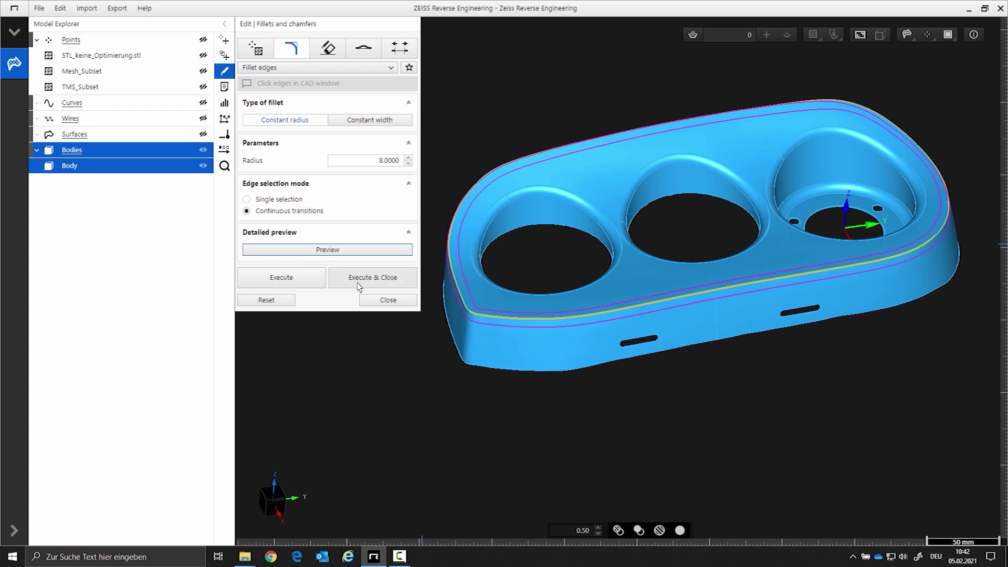
pyautogui.click(357, 282)
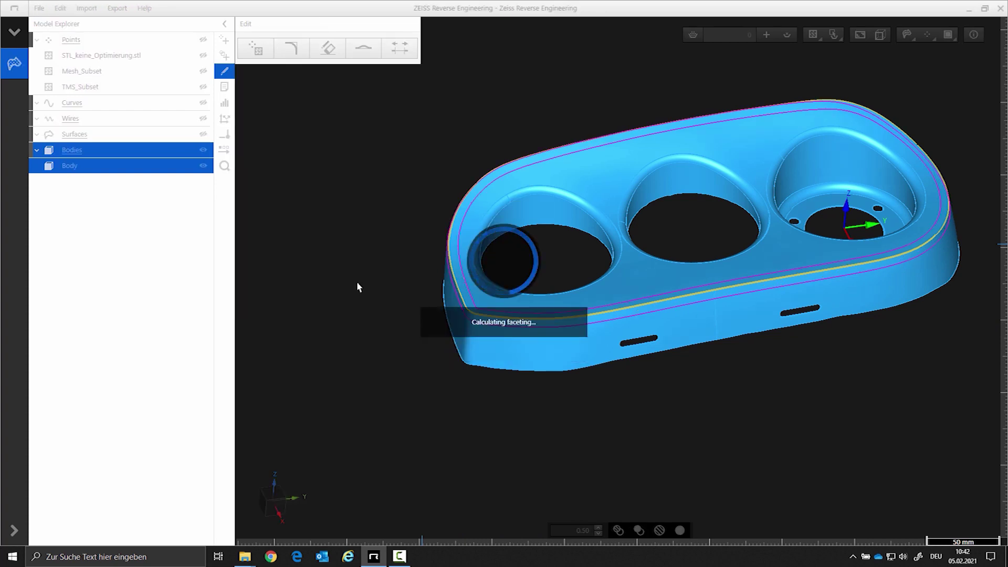
# Step: Set up Body by thickening on the housing body with a distance of 2 mm in one direction and preview it
pyautogui.moveTo(362, 294); pyautogui.dragTo(415, 337, button='middle')
pyautogui.click(204, 55)
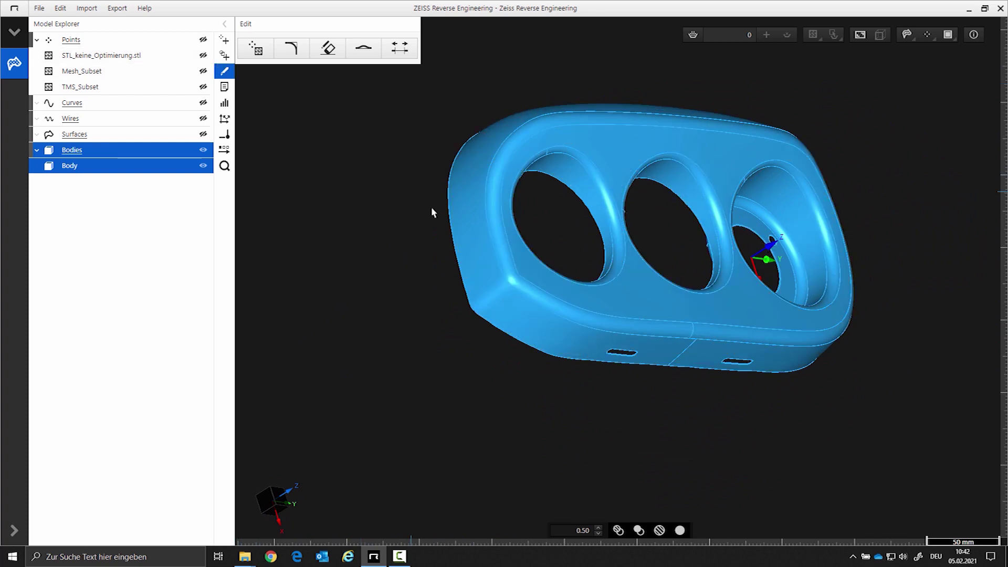
pyautogui.click(474, 216)
pyautogui.click(225, 55)
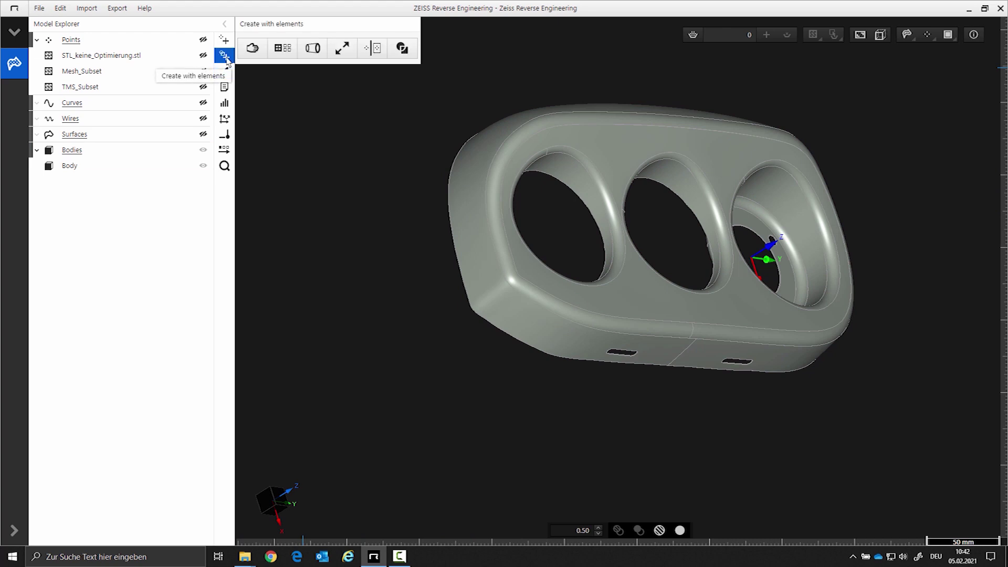
pyautogui.click(315, 50)
pyautogui.click(309, 68)
pyautogui.click(293, 117)
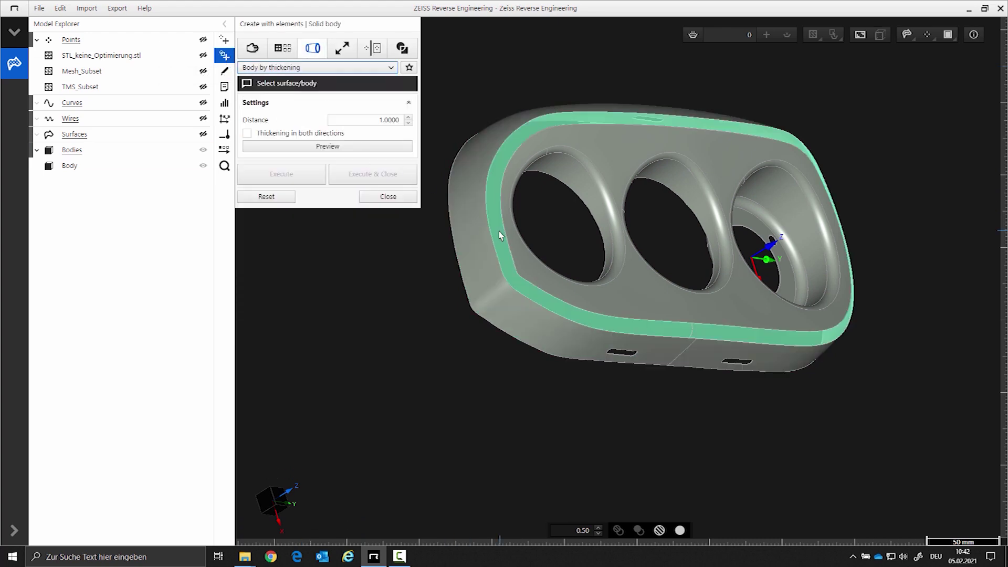
pyautogui.click(481, 220)
pyautogui.doubleClick(389, 120)
pyautogui.write('2.0000')
pyautogui.press('Return')
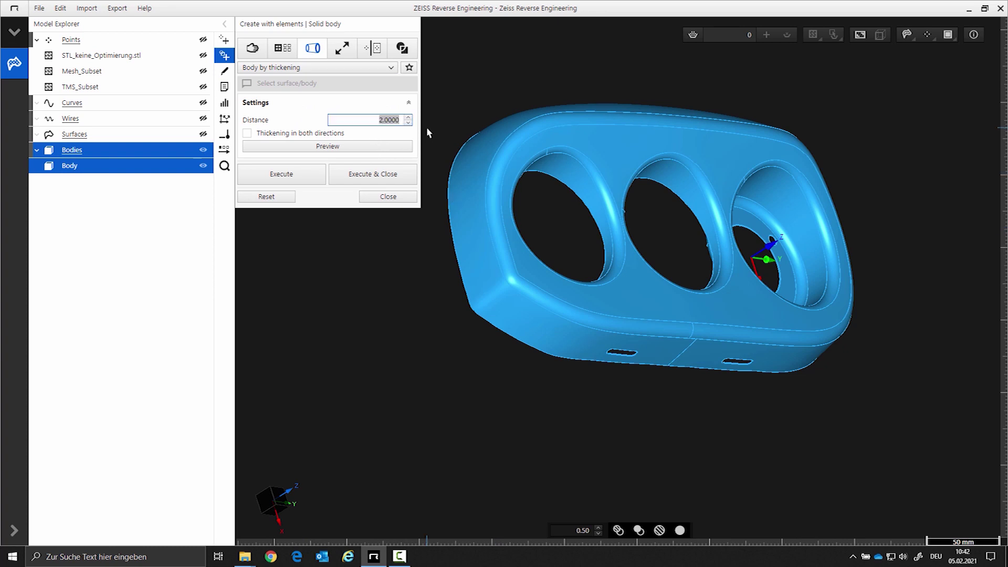
pyautogui.click(373, 152)
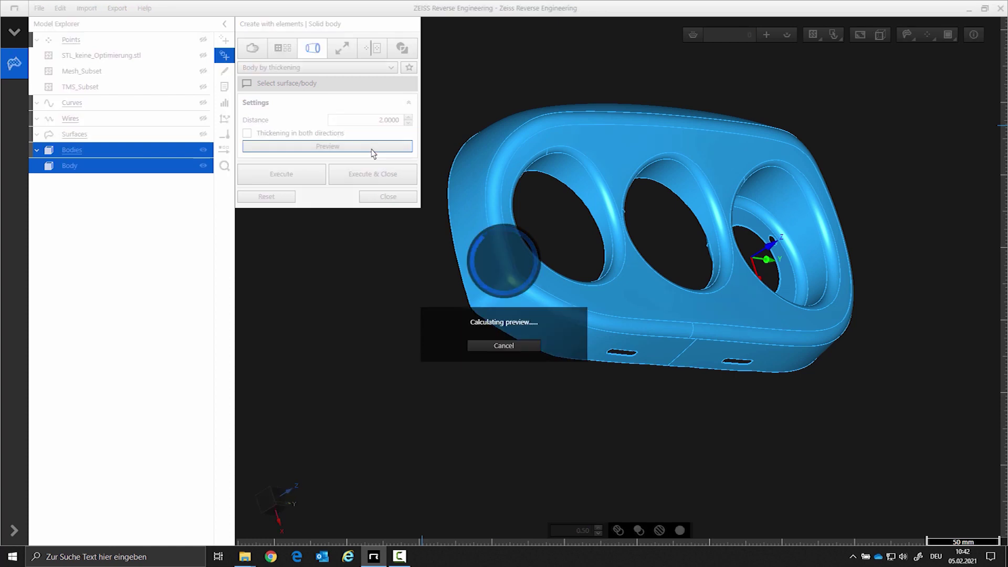
# Step: Check the thickening preview around the inner walls and slots, and create the thickened body
pyautogui.moveTo(515, 317); pyautogui.dragTo(767, 347)
pyautogui.moveTo(767, 346); pyautogui.dragTo(702, 321, button='middle')
pyautogui.scroll(2, 651, 249)
pyautogui.moveTo(641, 238); pyautogui.dragTo(624, 214, button='middle')
pyautogui.moveTo(599, 239); pyautogui.dragTo(610, 338, button='right')
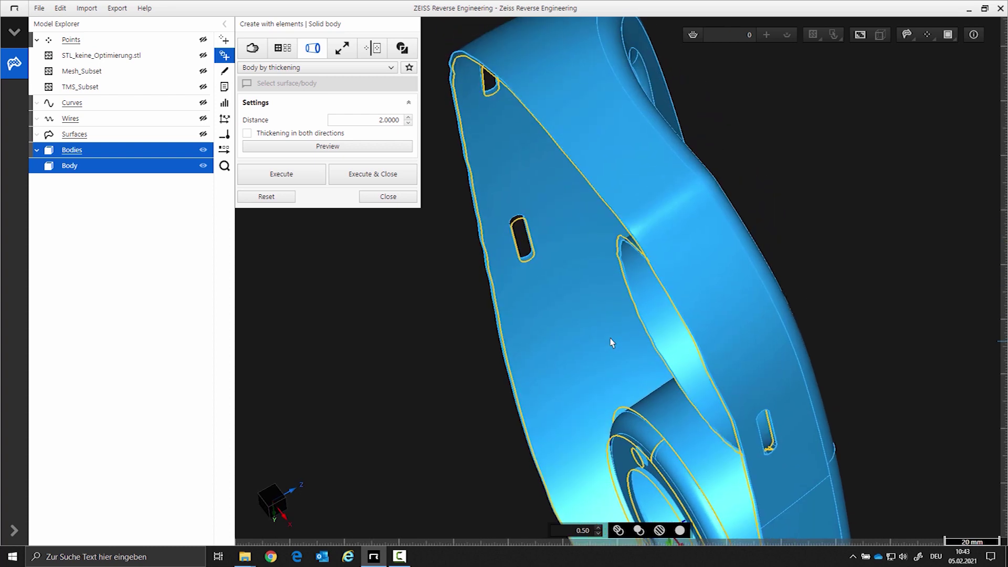
pyautogui.scroll(2, 610, 336)
pyautogui.moveTo(609, 337); pyautogui.dragTo(347, 227, button='middle')
pyautogui.scroll(-4, 704, 330)
pyautogui.click(382, 174)
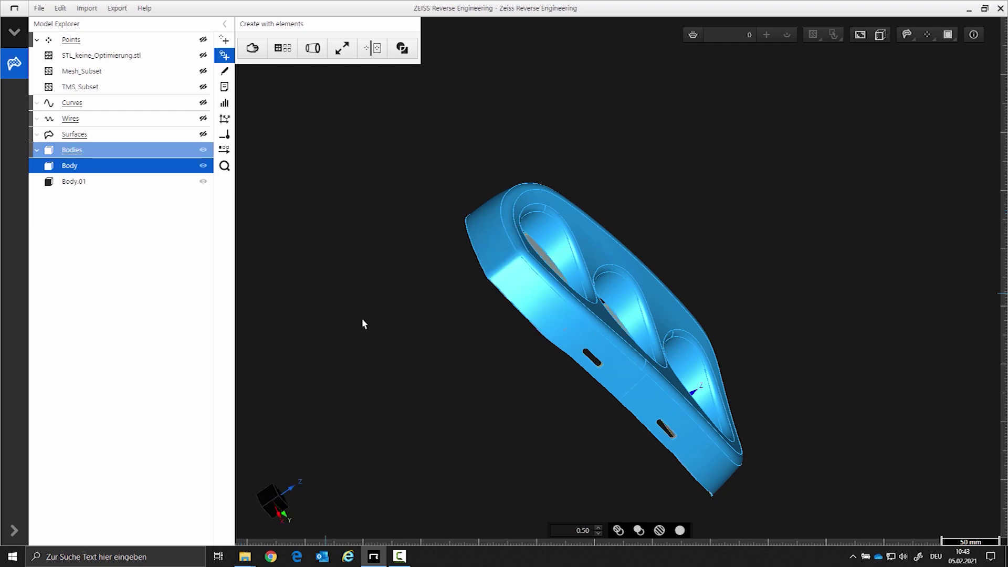
# Step: Hide the original unthickened body so that only the thickened housing is shown from its inner side
pyautogui.moveTo(391, 350); pyautogui.dragTo(461, 254)
pyautogui.moveTo(461, 250); pyautogui.dragTo(340, 283, button='middle')
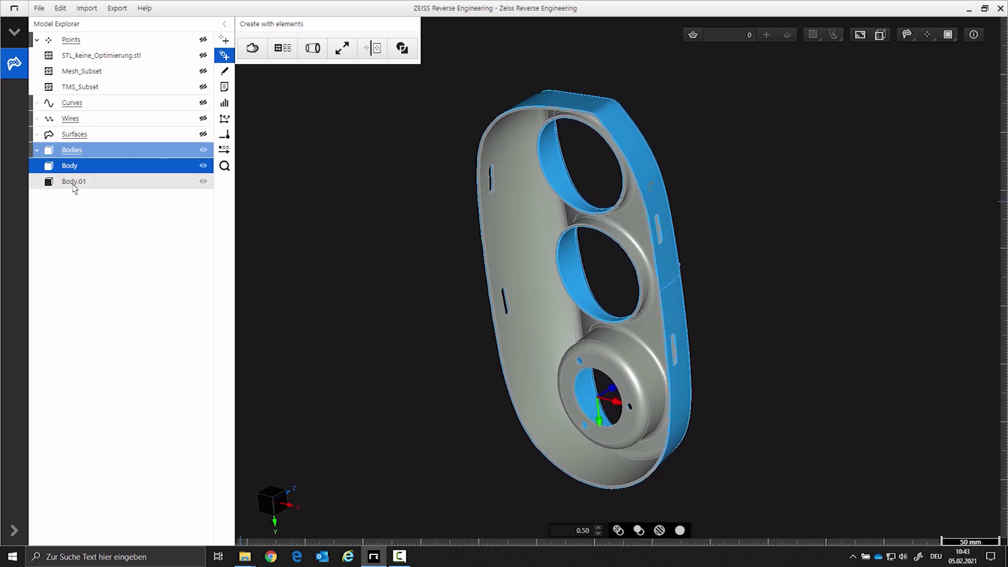
pyautogui.click(202, 166)
pyautogui.scroll(3, 541, 313)
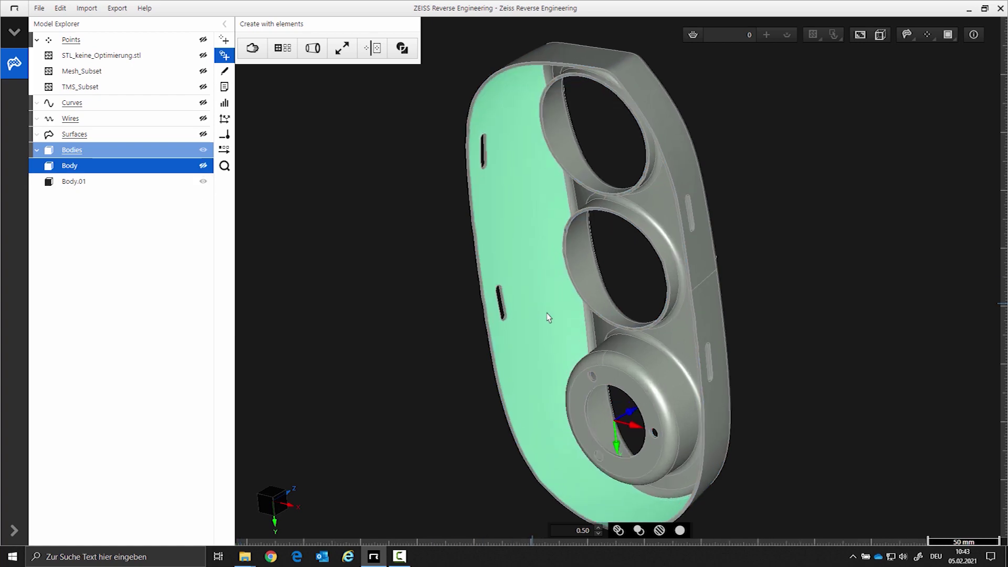